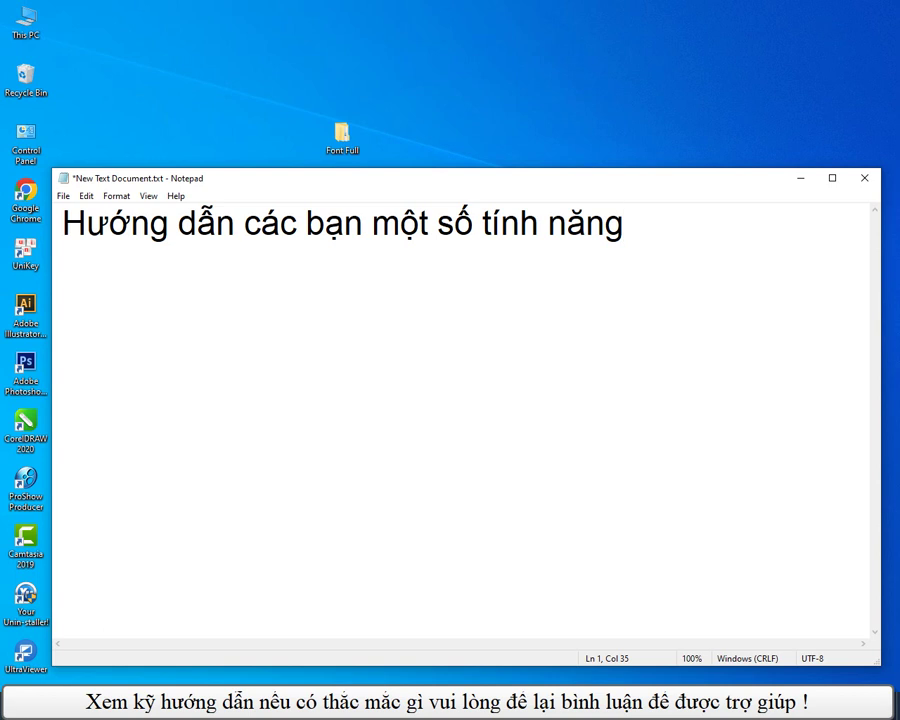
Step: Complete the heading in the text document with "nâng cao của phần mềm Winrar", after "Hướng dẫn các bạn một số tính năng"
{"action": "type", "text": "nâng c"}
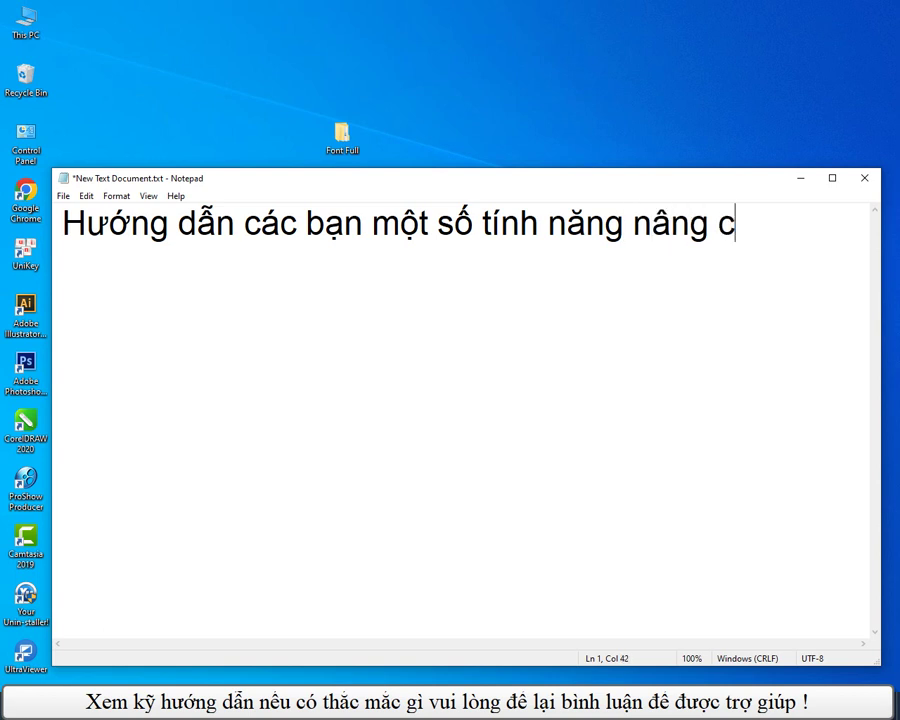
{"action": "type", "text": "aocủa"}
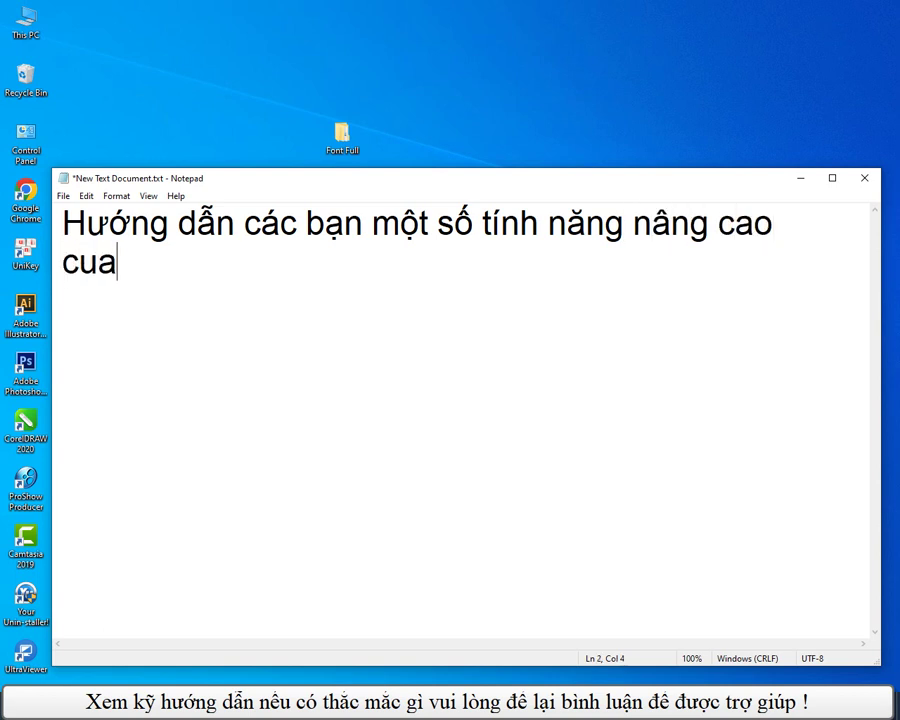
{"action": "type", "text": " phan m"}
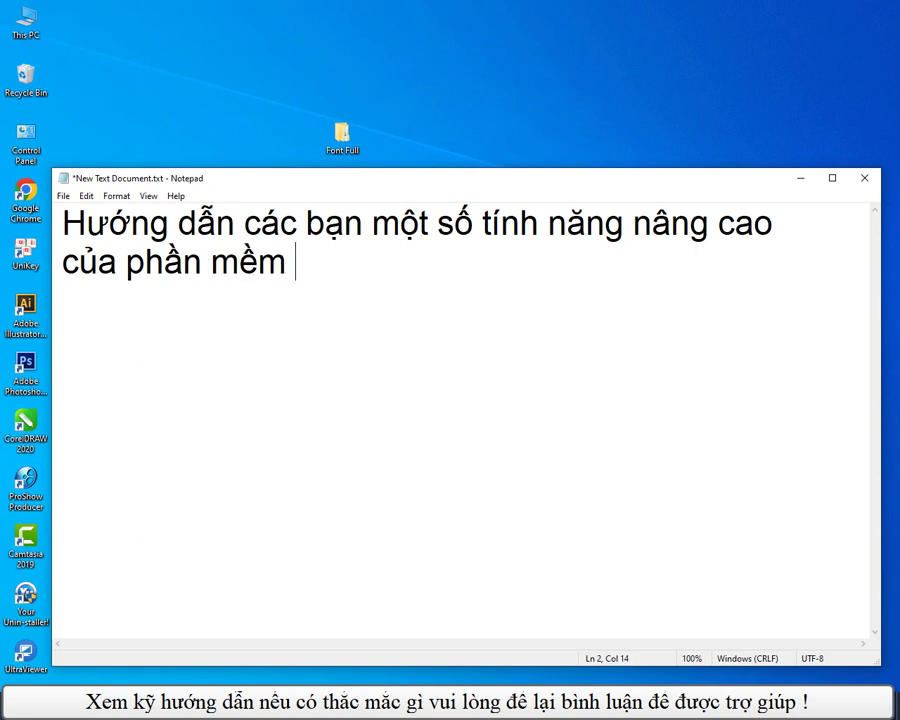
{"action": "type", "text": "em Winrar"}
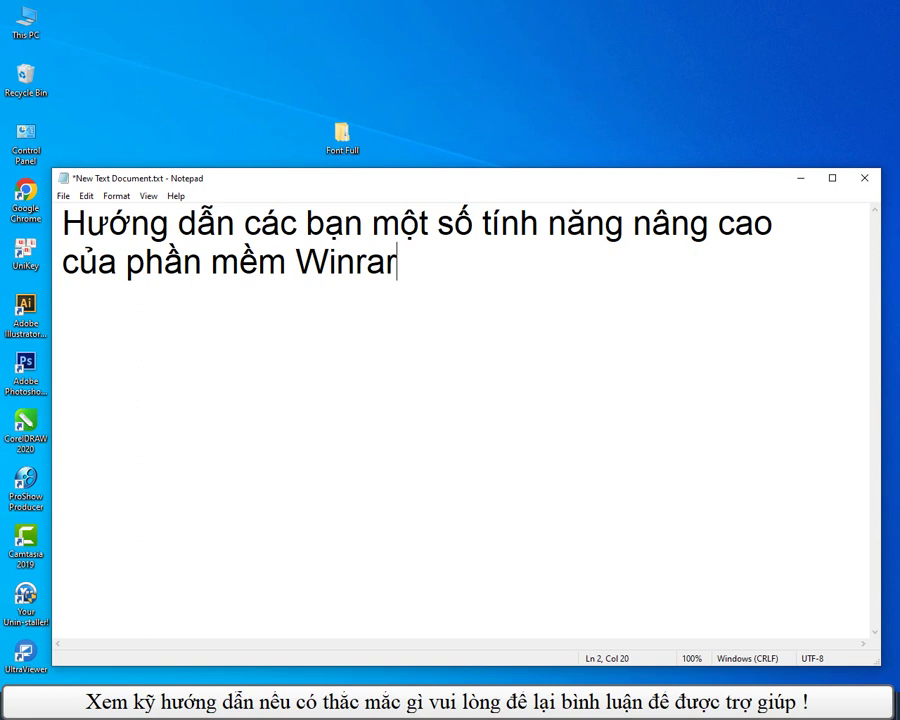
Step: Add the line "1/ Nén file để giảm dung lượng file xuống" below the heading and minimize the document
{"action": "type", "text": "1"}
{"action": "type", "text": "/ "}
{"action": "type", "text": "N"}
{"action": "type", "text": "en"}
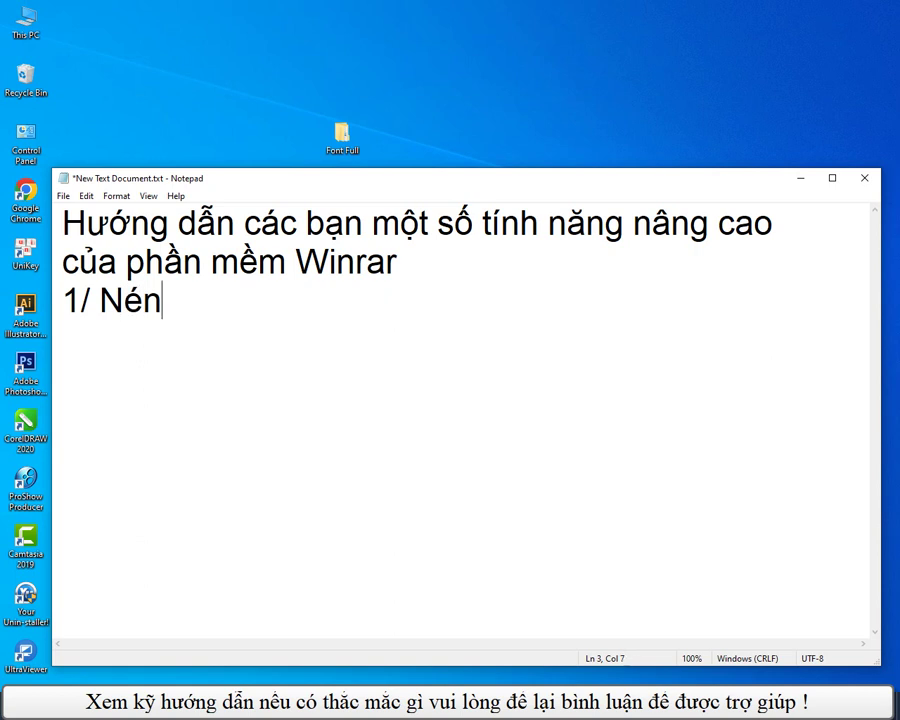
{"action": "type", "text": " file"}
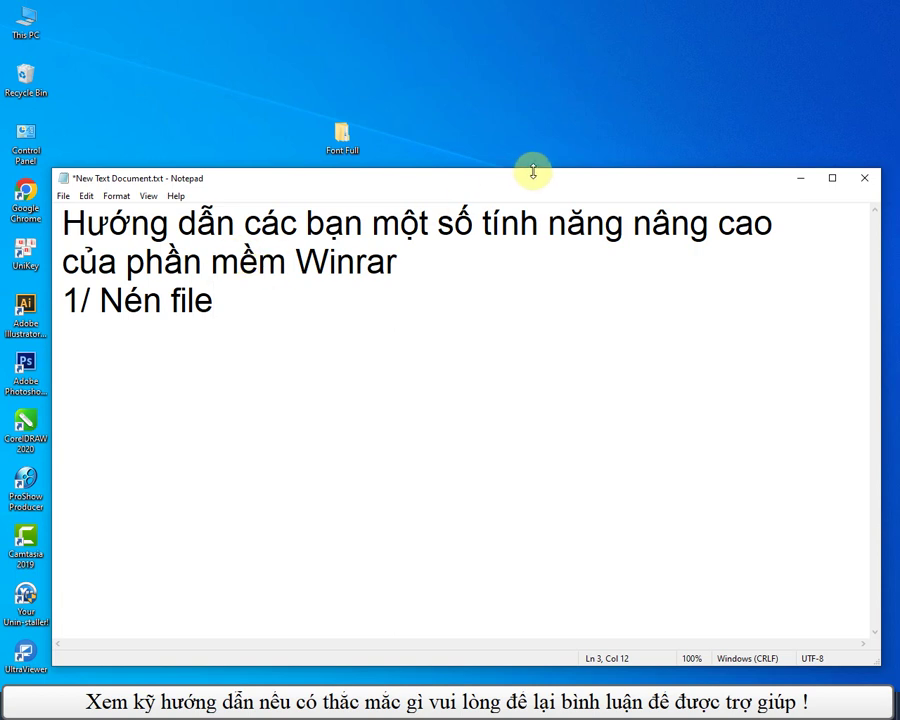
{"action": "type", "text": " để gia"}
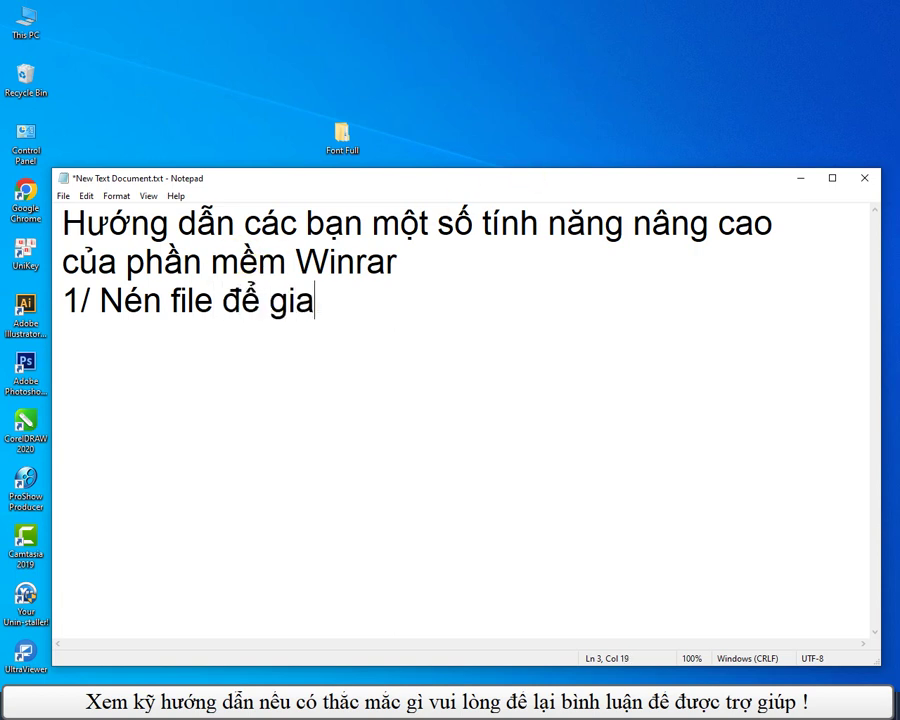
{"action": "type", "text": "m"}
{"action": "type", "text": " dung luong"}
{"action": "type", "text": "wj fil"}
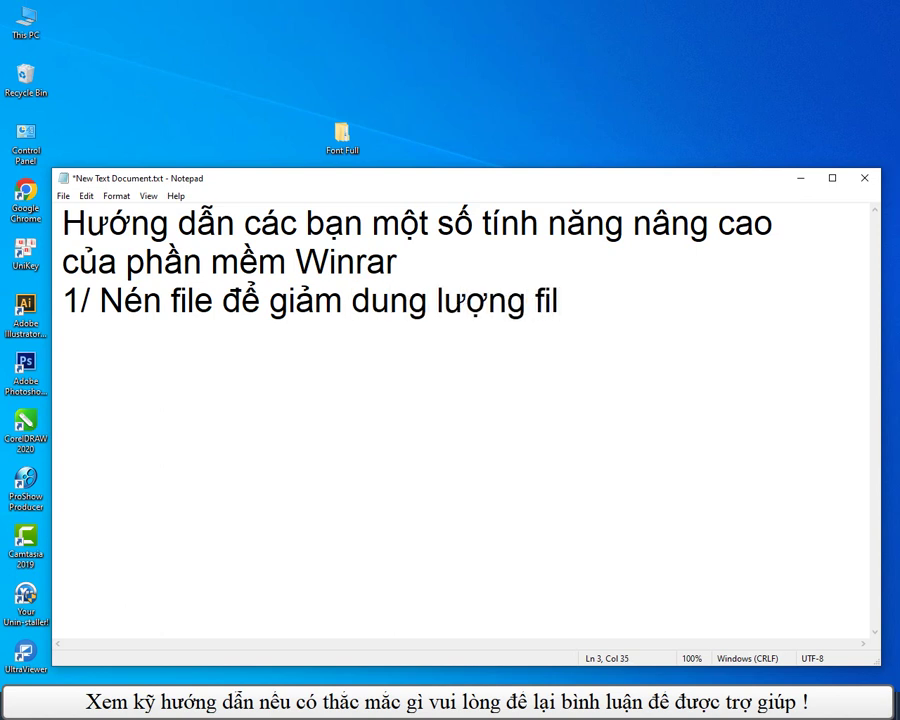
{"action": "type", "text": "e xuong"}
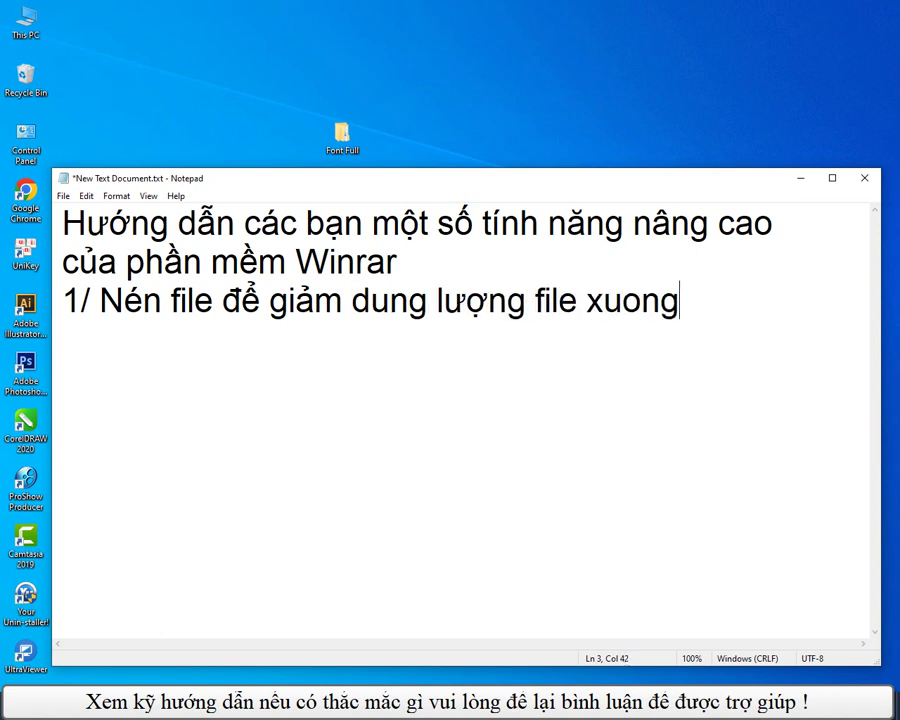
{"action": "left_click", "coordinate": [798, 178]}
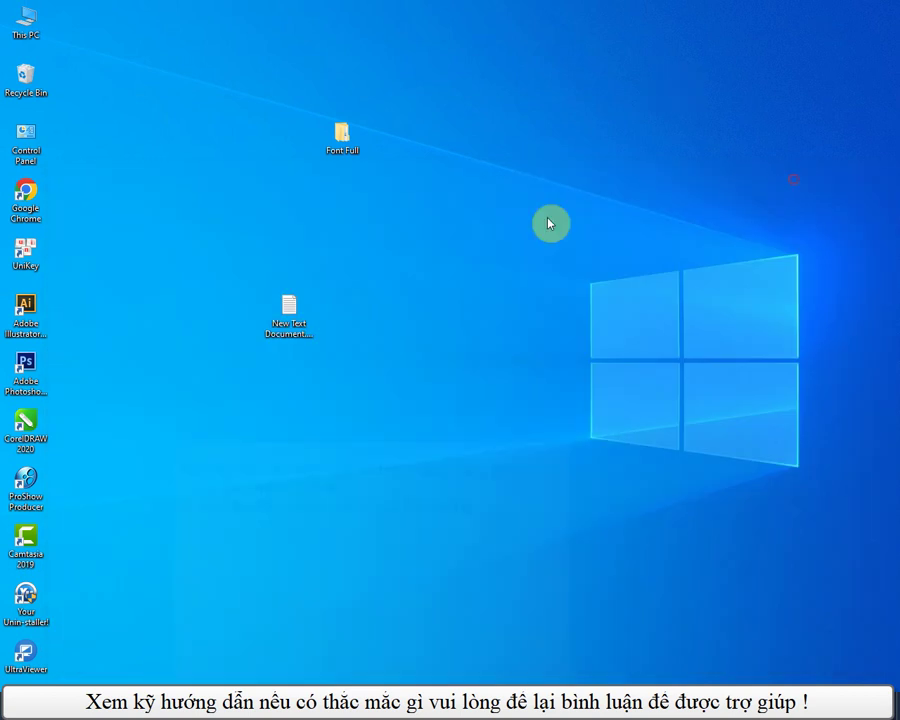
{"action": "right_click", "coordinate": [351, 142]}
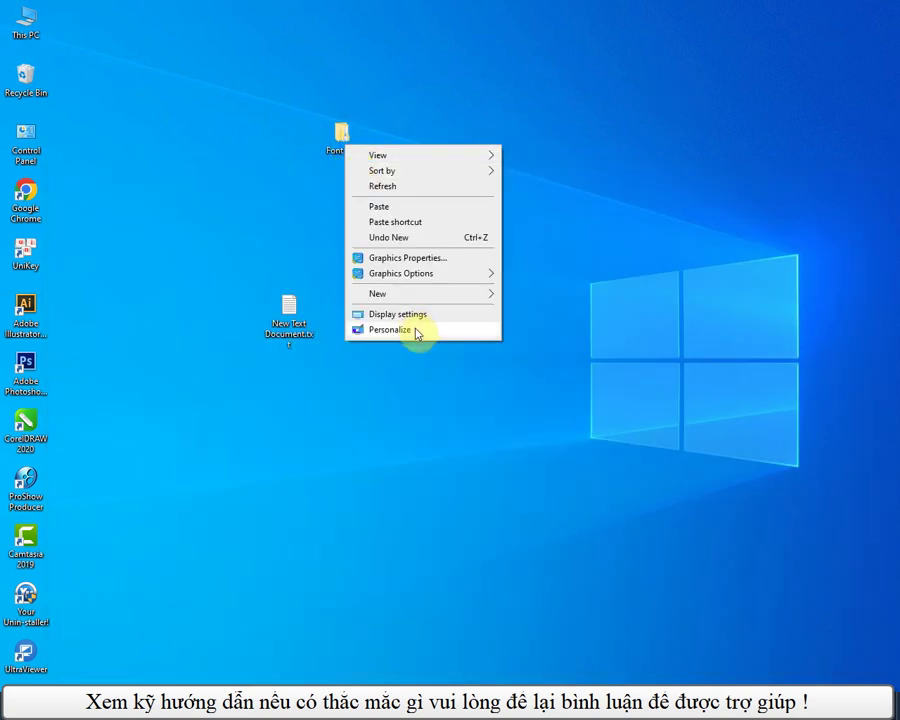
{"action": "left_click", "coordinate": [416, 330]}
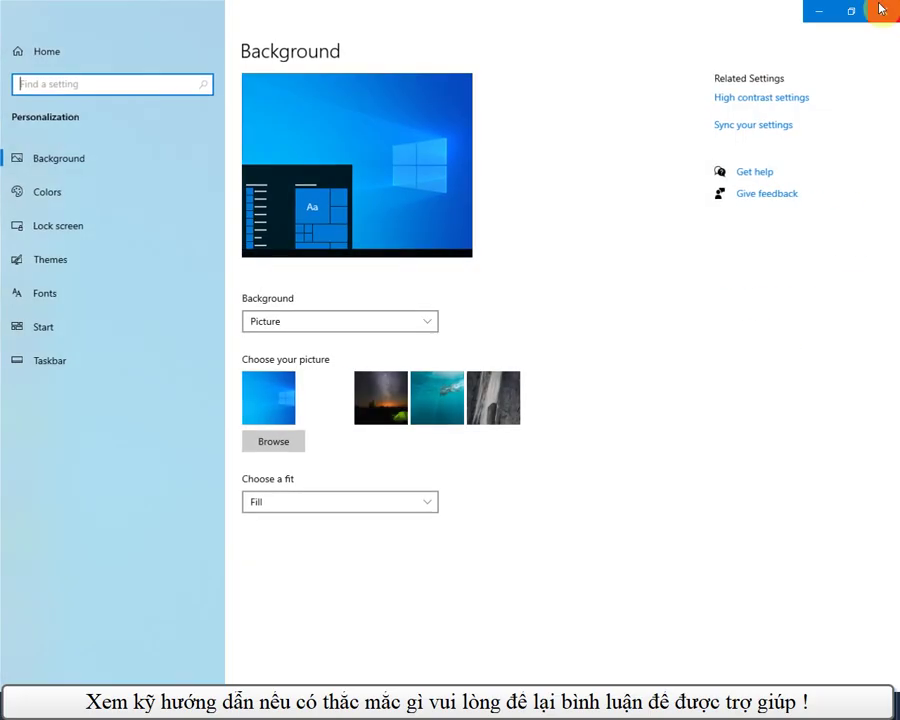
{"action": "left_click", "coordinate": [890, 10]}
Step: Open the properties of the Font Full folder on the desktop to check its size, and move the properties window clear of the folder
{"action": "right_click", "coordinate": [341, 135]}
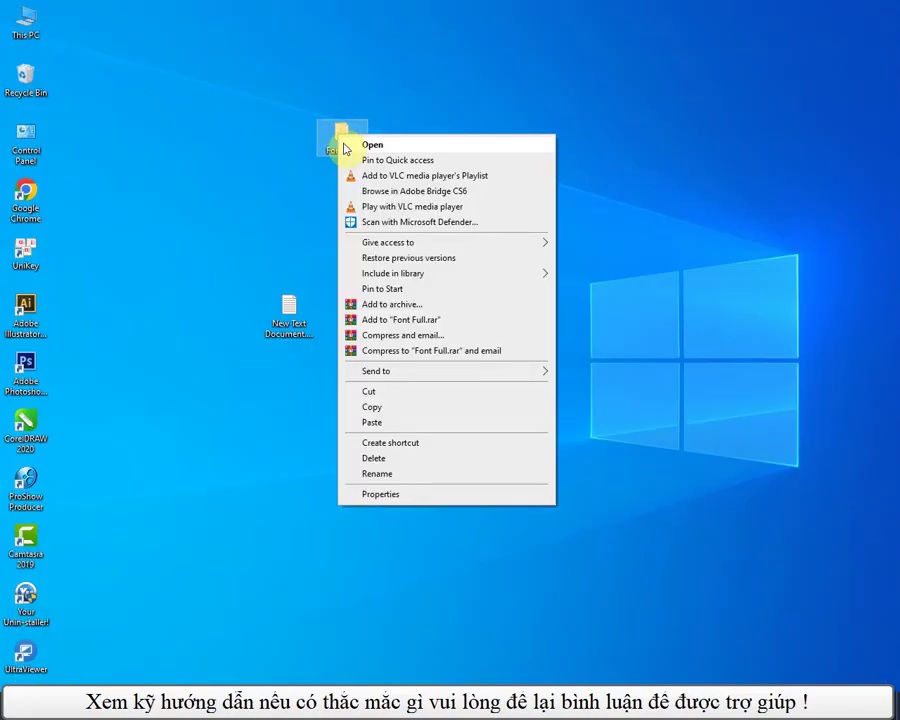
{"action": "left_click", "coordinate": [408, 497]}
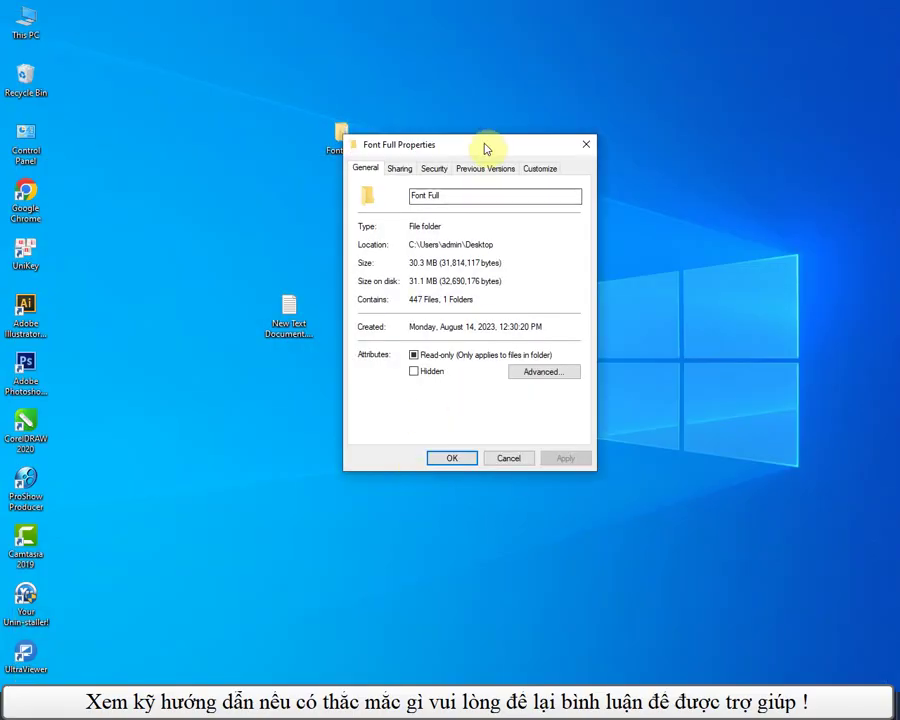
{"action": "left_click_drag", "start_coordinate": [486, 145], "coordinate": [641, 103]}
{"action": "left_click_drag", "start_coordinate": [582, 104], "coordinate": [556, 48]}
Step: Return to the text document, place it below the folder's size details, and add the line "- Folder Font có dung lượng là 30M"
{"action": "key", "text": "alt+Tab"}
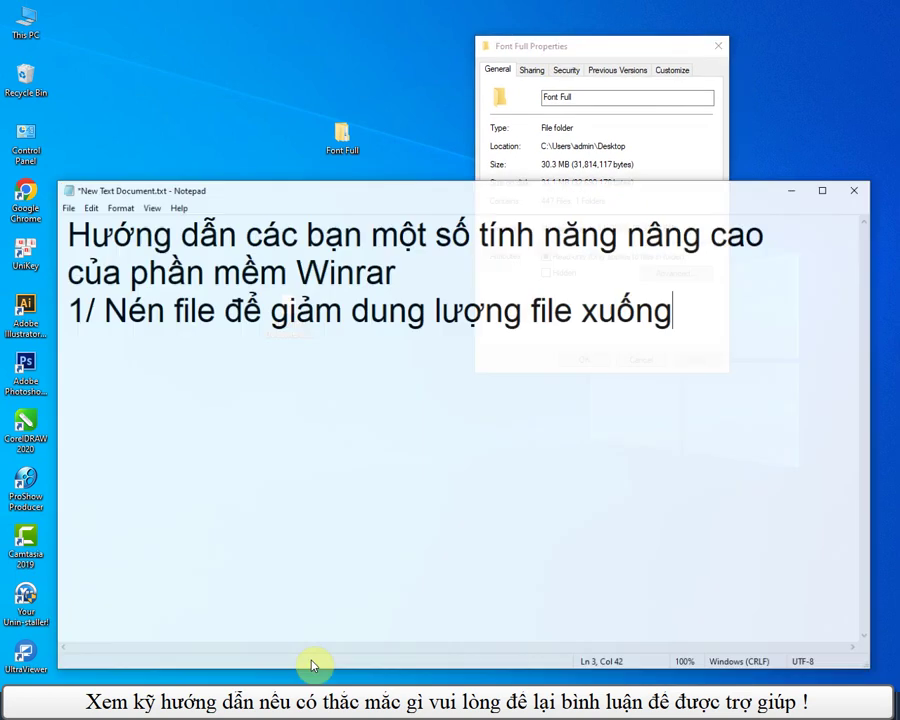
{"action": "left_click_drag", "start_coordinate": [494, 183], "coordinate": [512, 291]}
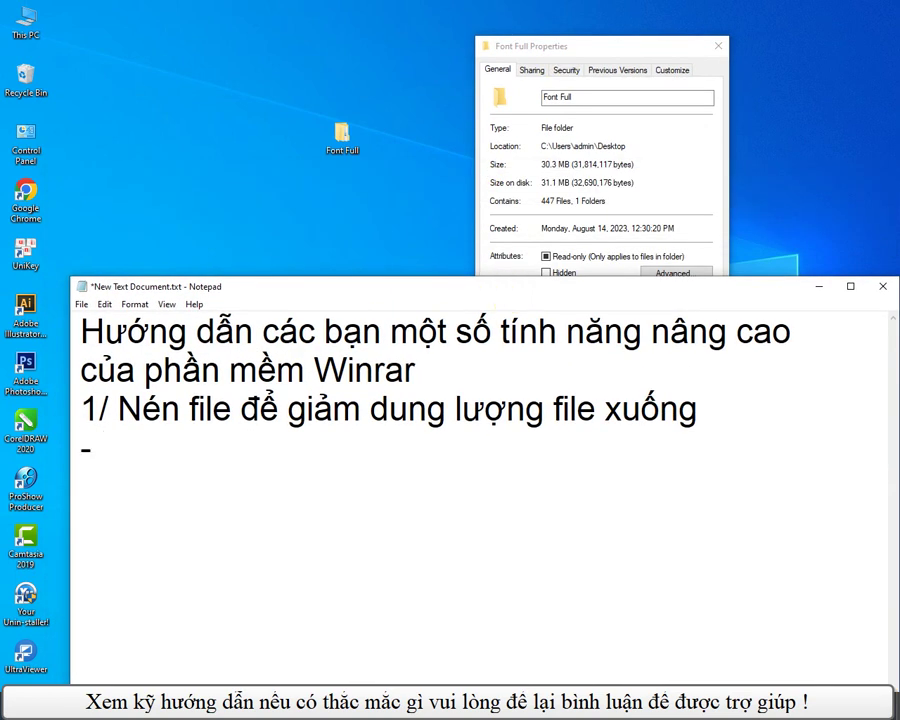
{"action": "type", "text": "Folde"}
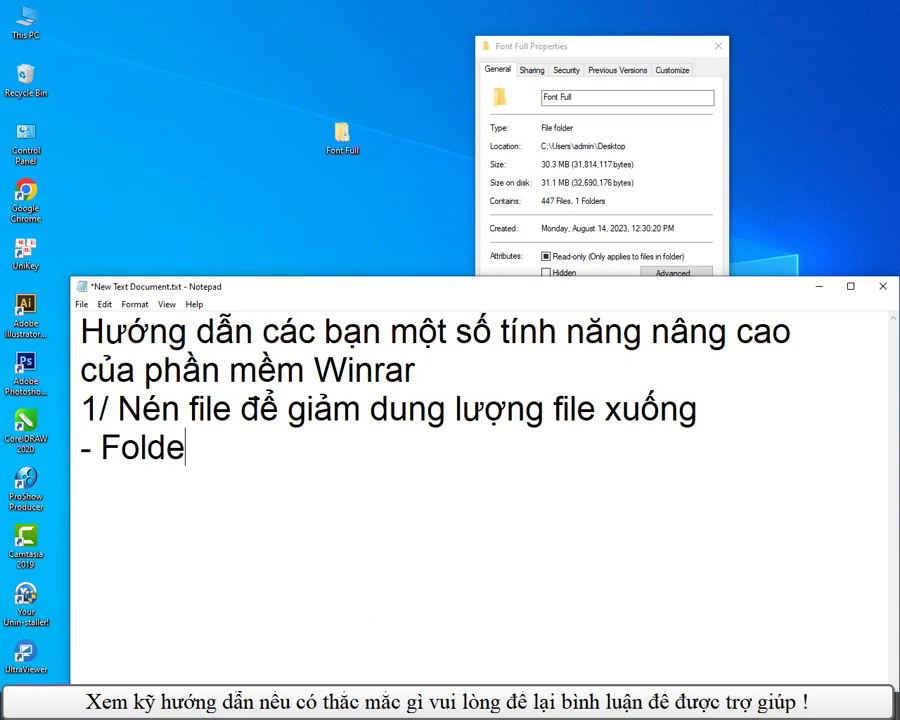
{"action": "type", "text": "r Font có dung l"}
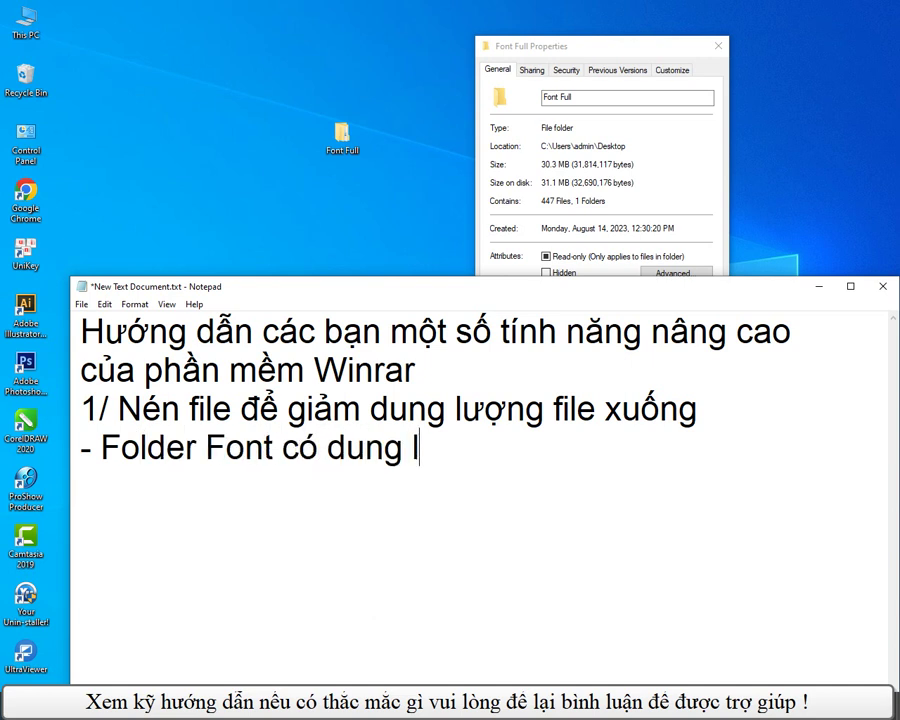
{"action": "type", "text": "uongw"}
{"action": "type", "text": " la"}
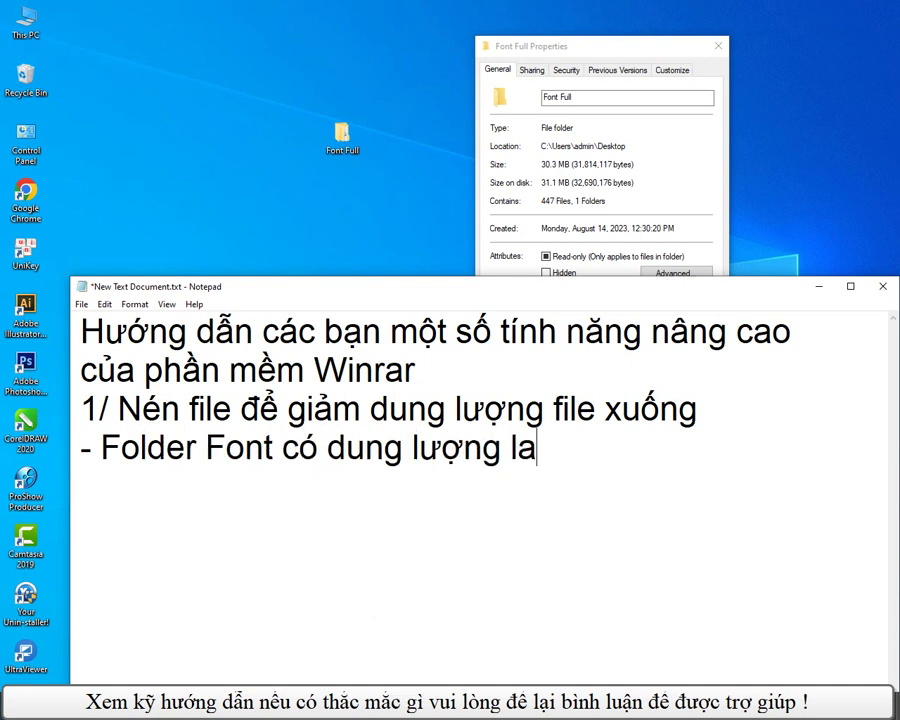
{"action": "key", "text": "BackSpace"}
{"action": "type", "text": "à 30M"}
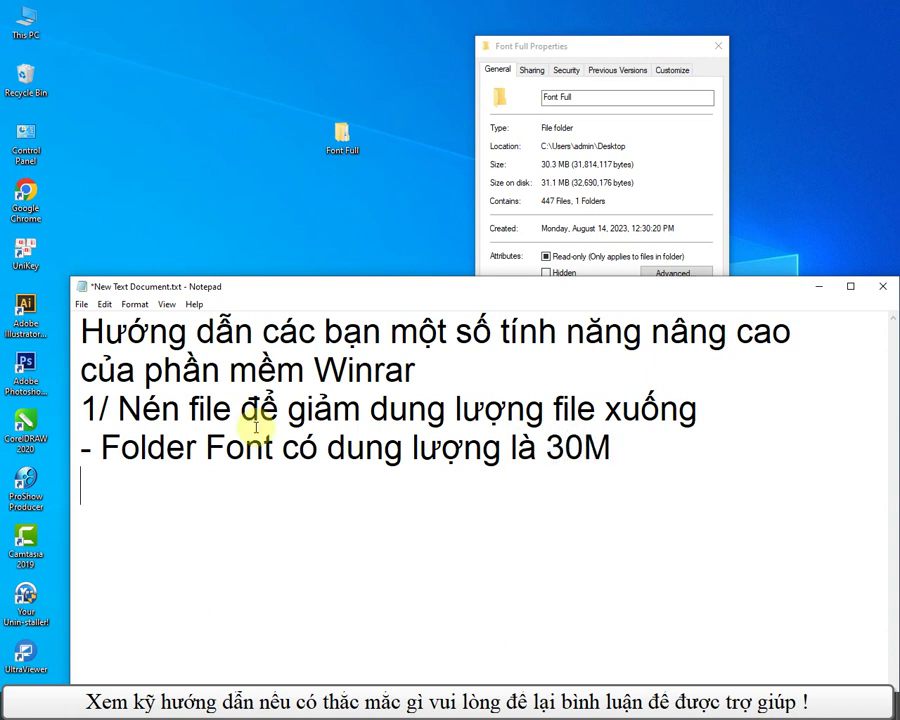
Step: Add another line reading "- dùng Winrar để nén lại làm giảm dung lượng xuống" to the notes
{"action": "type", "text": "dung Wi"}
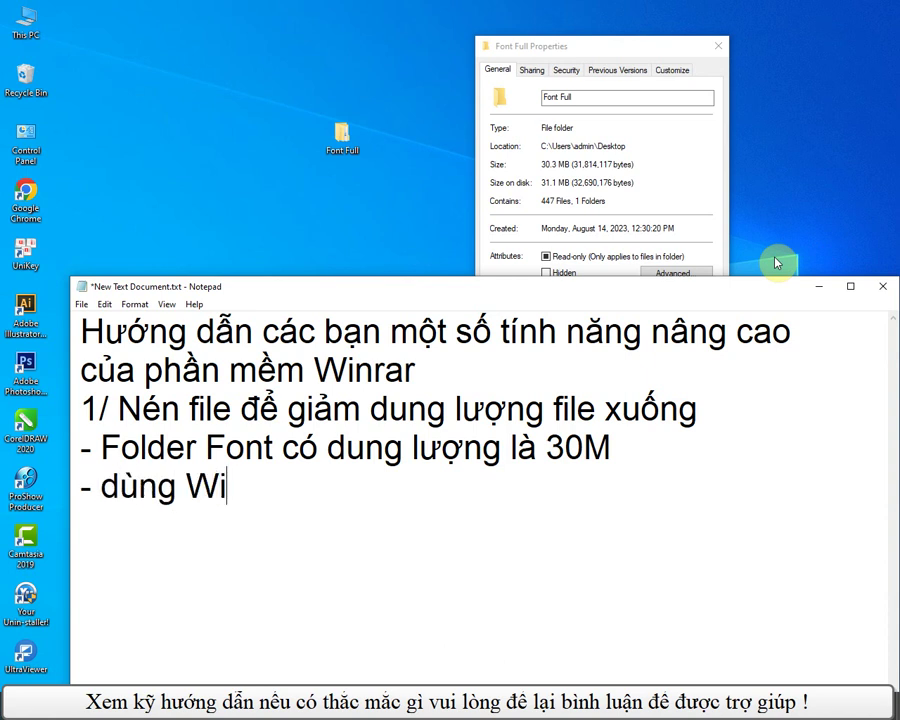
{"action": "type", "text": "nrar đe"}
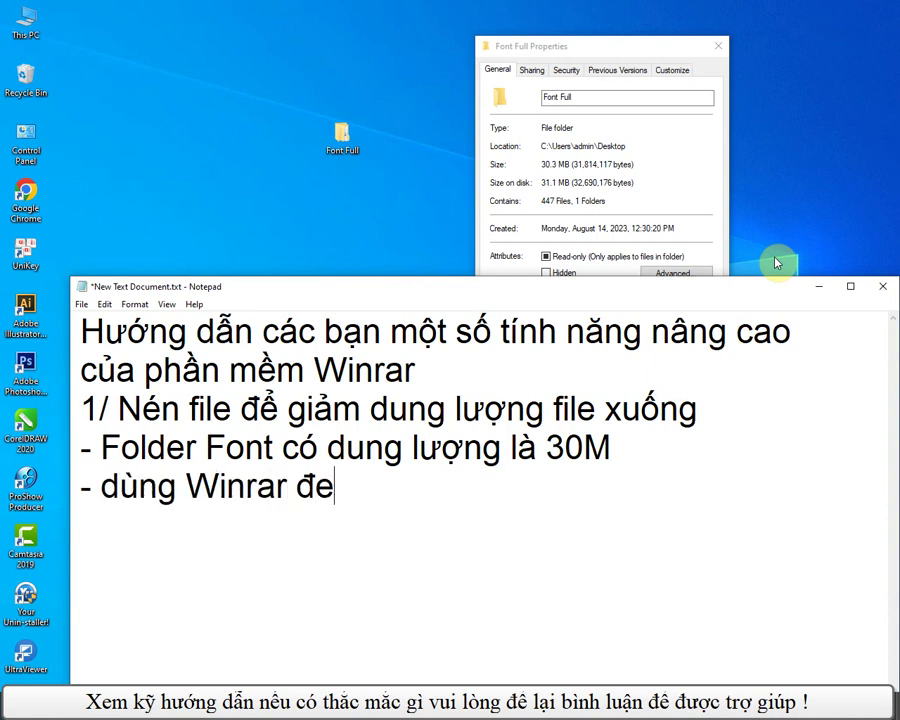
{"action": "type", "text": " nén lai"}
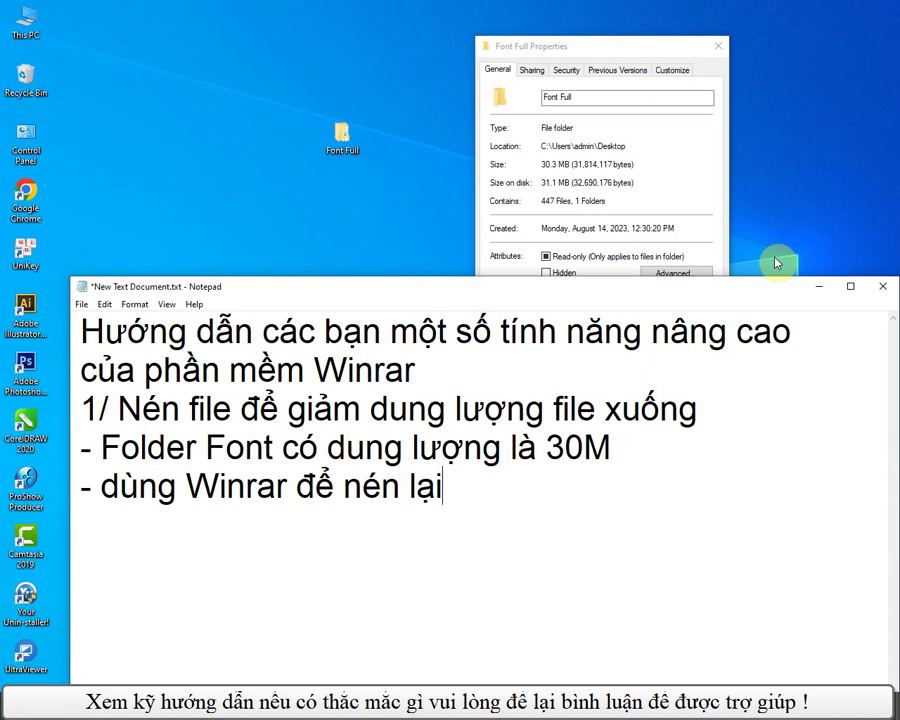
{"action": "type", "text": "làm giảm "}
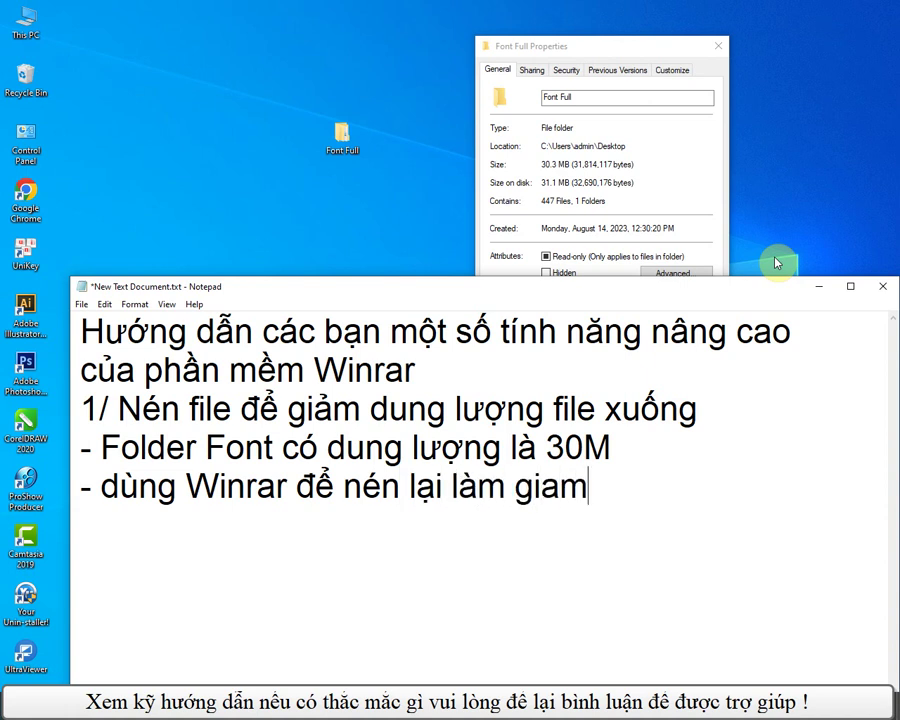
{"action": "type", "text": "dung lượng xuống"}
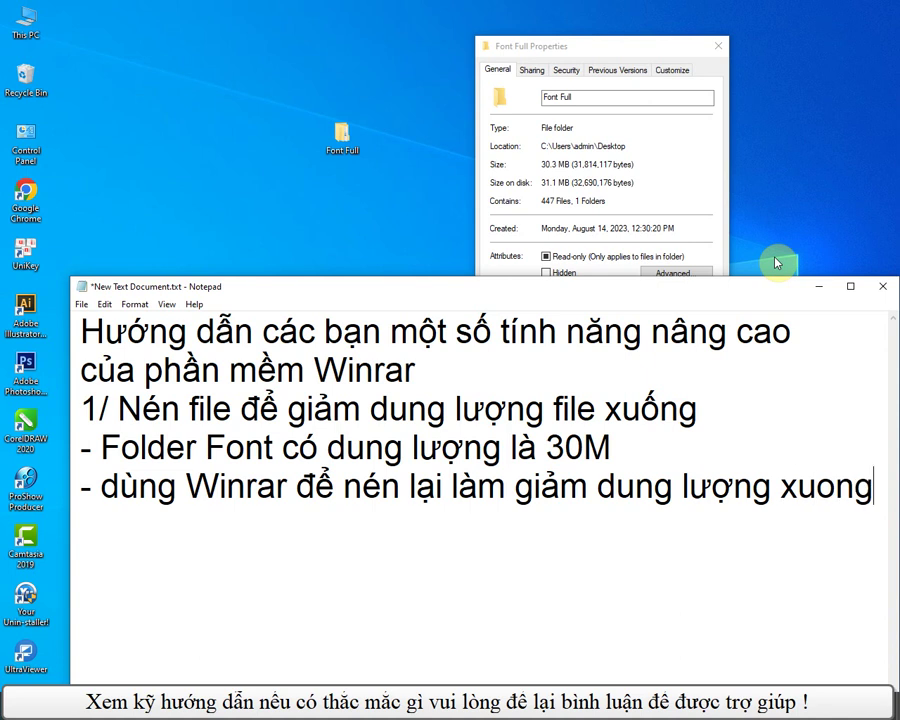
Step: Close the folder's properties and compress the Font Full folder with WinRAR into Font Full.rar on the desktop
{"action": "left_click", "coordinate": [820, 290]}
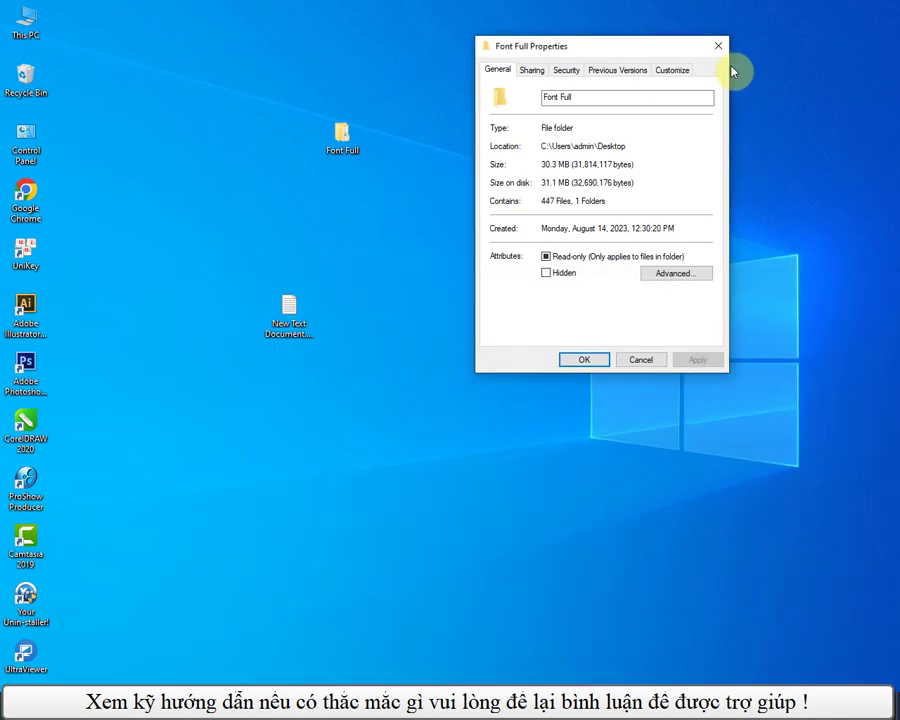
{"action": "left_click", "coordinate": [718, 46]}
{"action": "right_click", "coordinate": [343, 146]}
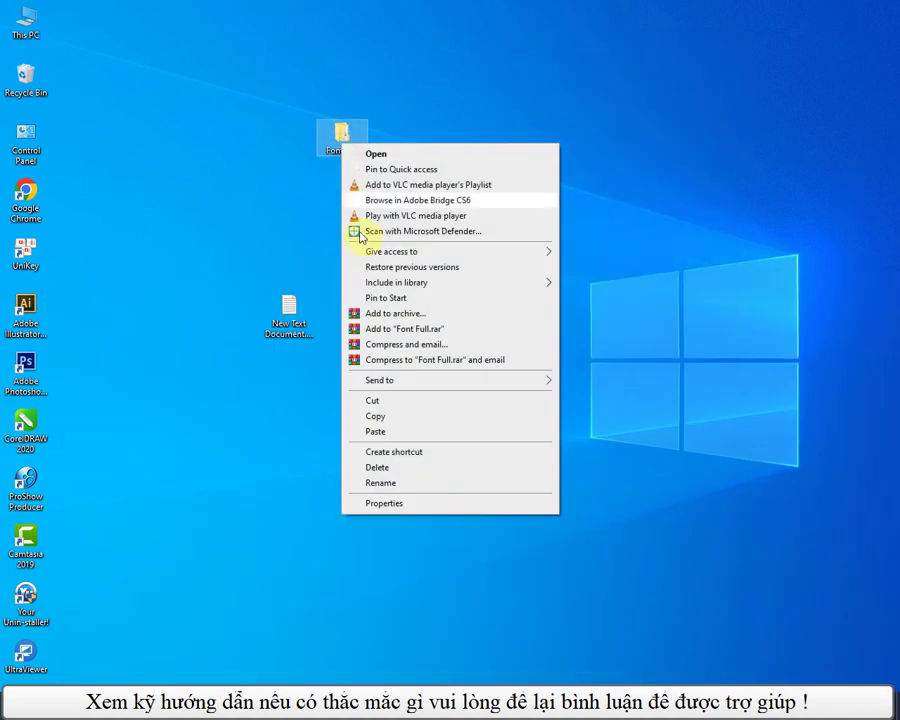
{"action": "left_click", "coordinate": [408, 330]}
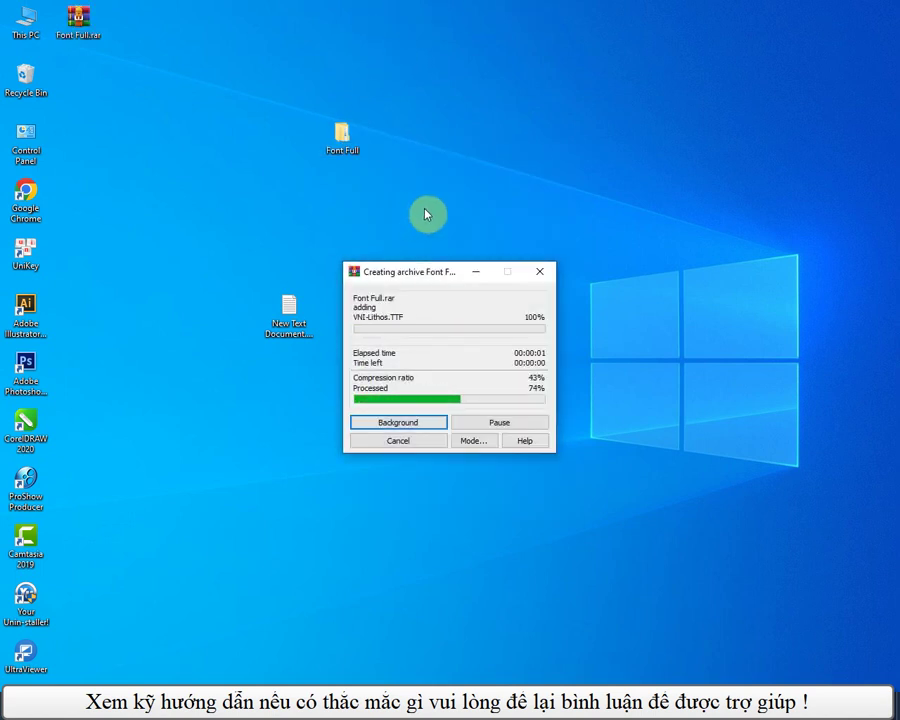
Step: Open the properties of the Font Full.rar archive to check its size, and move the window aside
{"action": "right_click", "coordinate": [76, 30]}
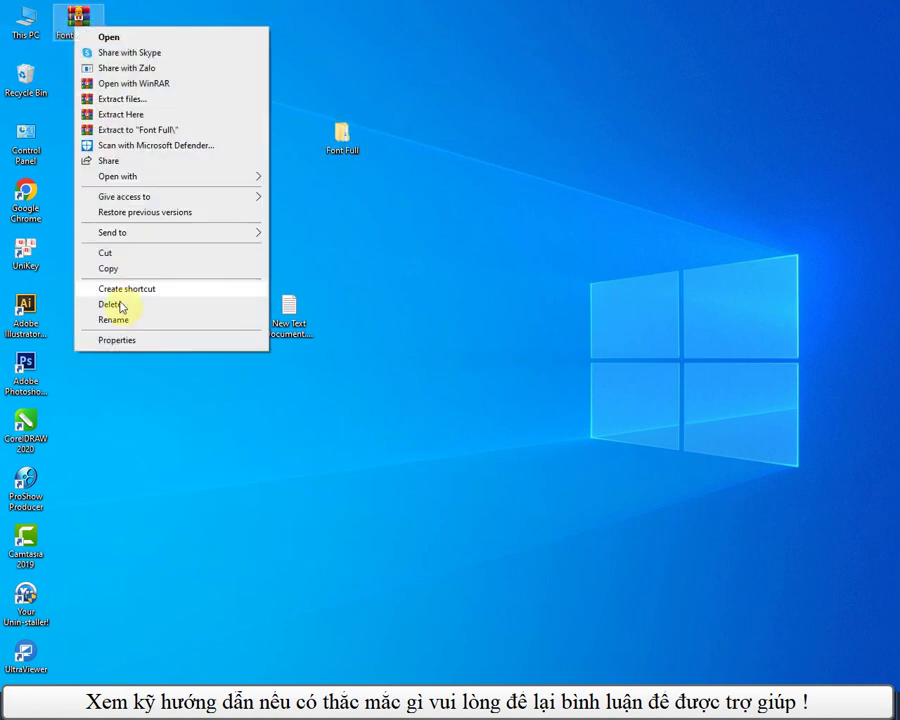
{"action": "left_click", "coordinate": [124, 339]}
{"action": "left_click_drag", "start_coordinate": [205, 36], "coordinate": [338, 16]}
Step: Return to the text document and add the line "- Lúc này file nén chỉ có 14M" to the notes
{"action": "key", "text": "alt+Tab"}
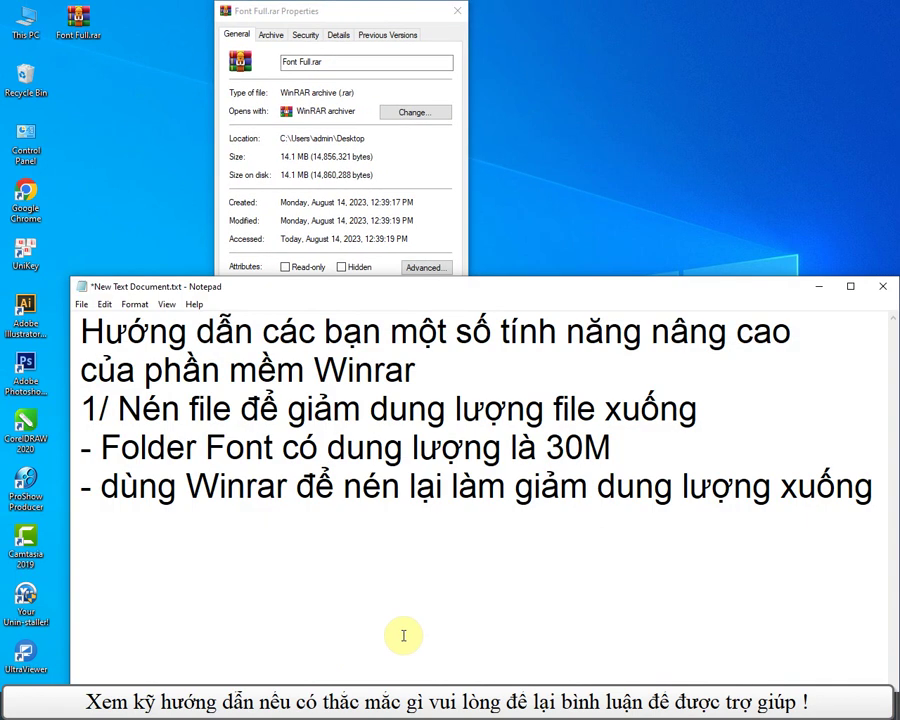
{"action": "key", "text": "Return"}
{"action": "type", "text": "- Luc"}
{"action": "type", "text": " này file n"}
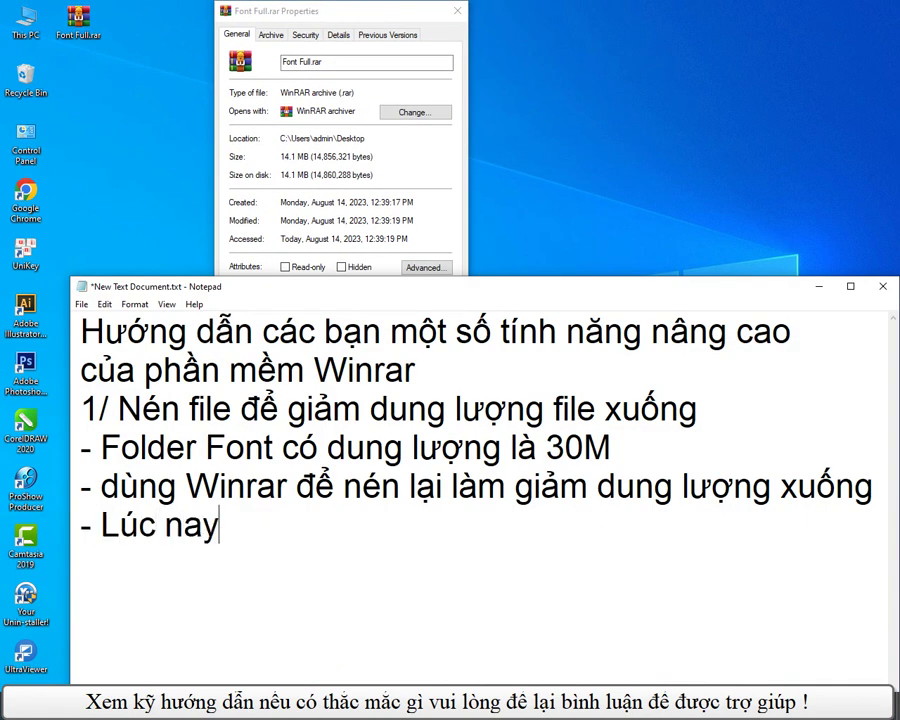
{"action": "type", "text": "én"}
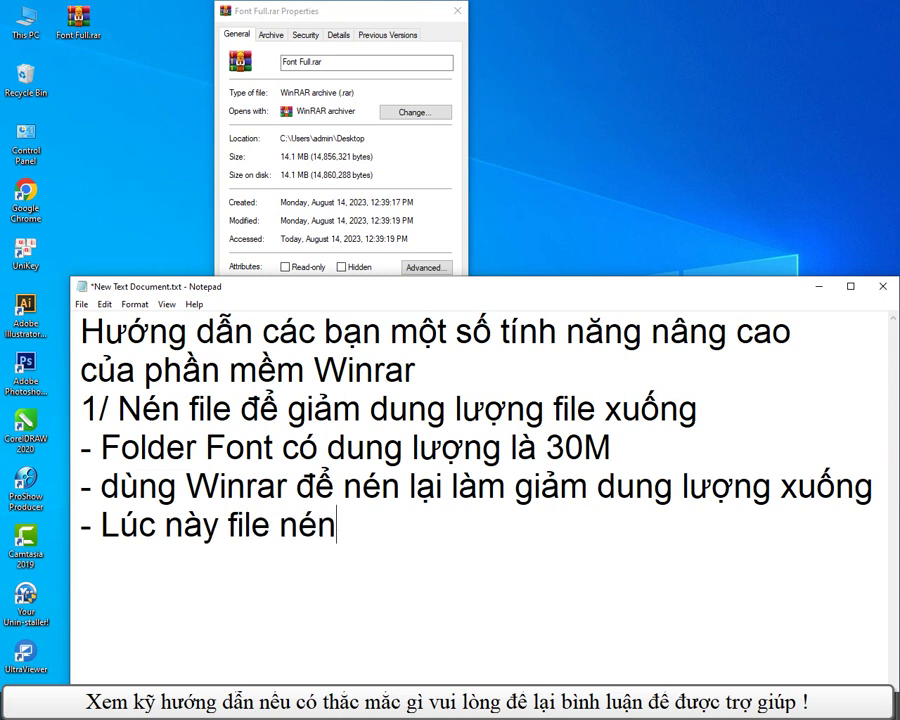
{"action": "type", "text": " chỉ co"}
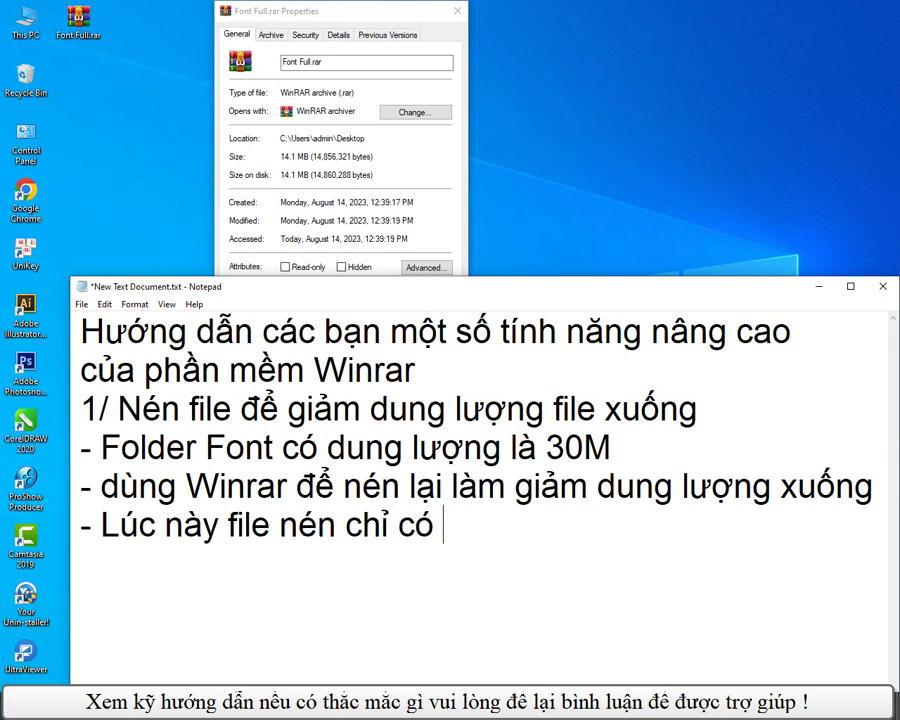
{"action": "type", "text": " 14M"}
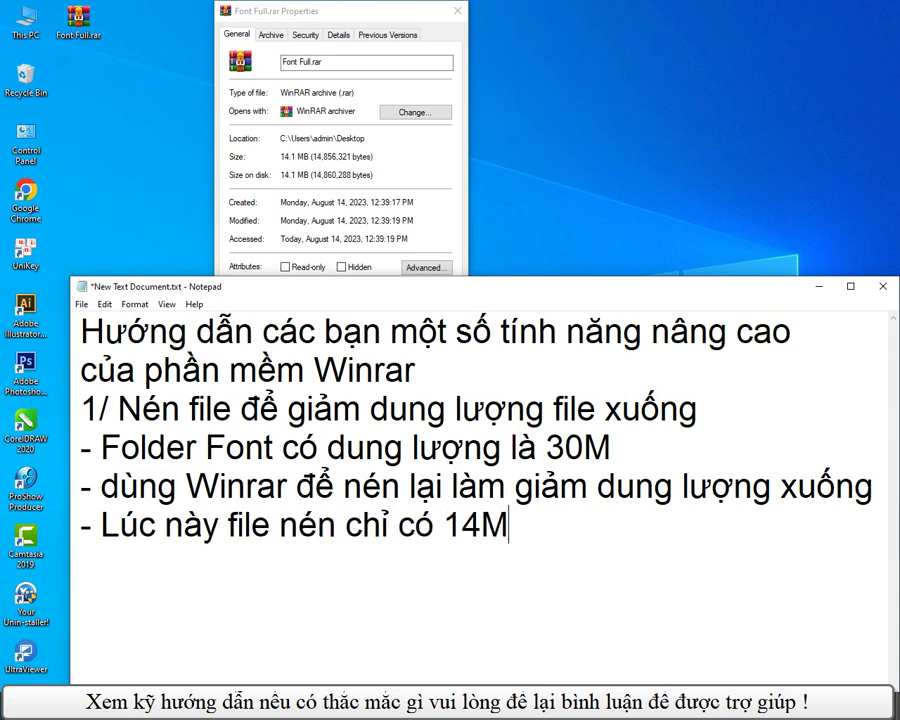
Step: Extend the 14M line with "--> Giảm 50% dung lượng" and continue on a new line with "so với lúc đầu"
{"action": "type", "text": " --> Giam"}
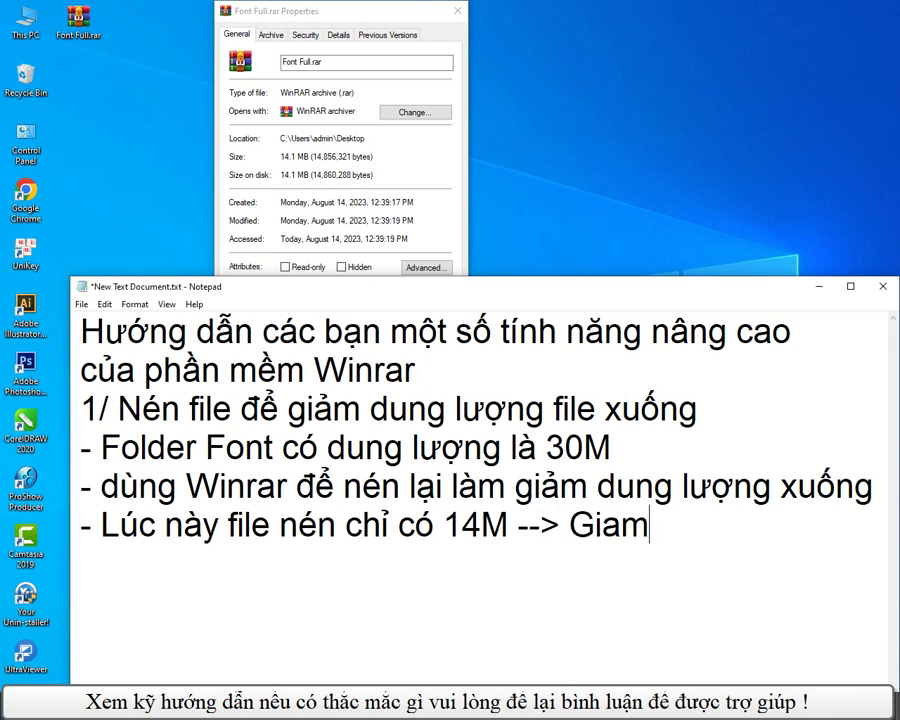
{"action": "key", "text": "BackSpace"}
{"action": "key", "text": "BackSpace"}
{"action": "type", "text": "ảm 500"}
{"action": "key", "text": "BackSpace"}
{"action": "type", "text": "% "}
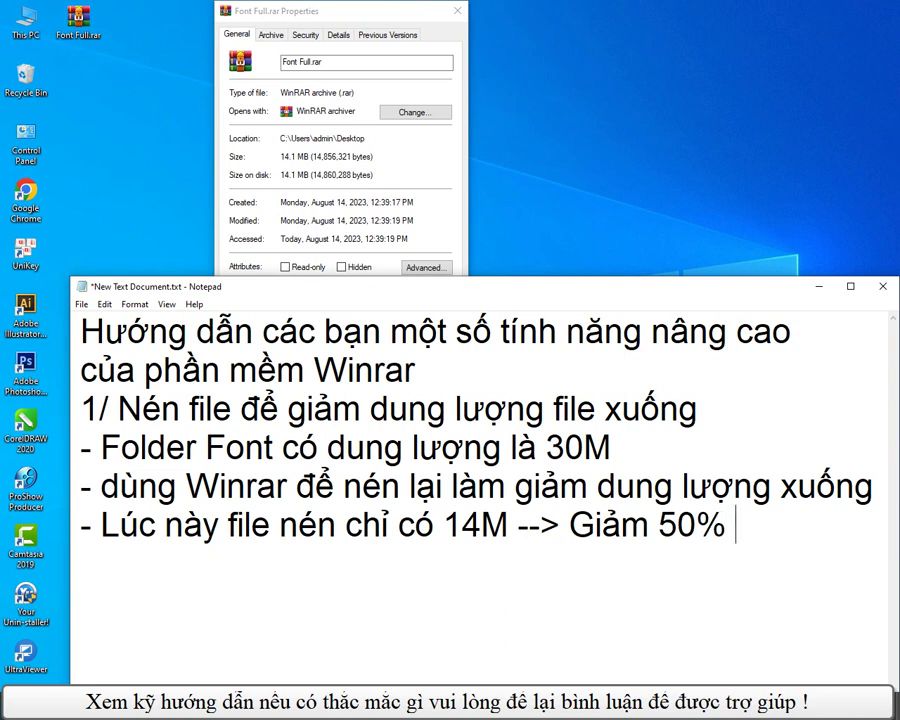
{"action": "type", "text": "dung lương"}
{"action": "key", "text": "Return"}
{"action": "type", "text": "so voiws"}
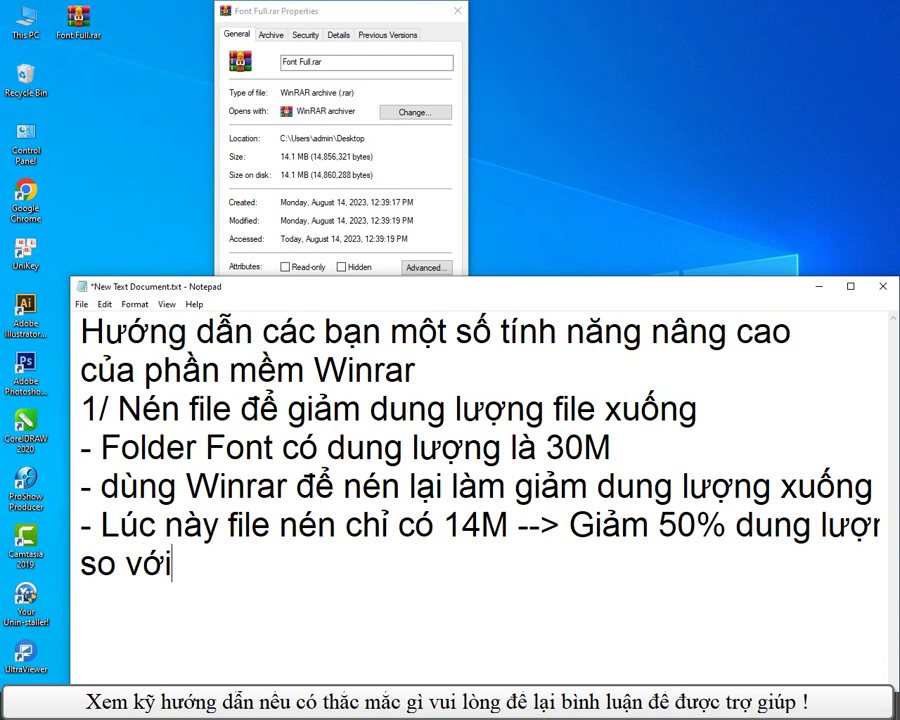
{"action": "type", "text": " lucs "}
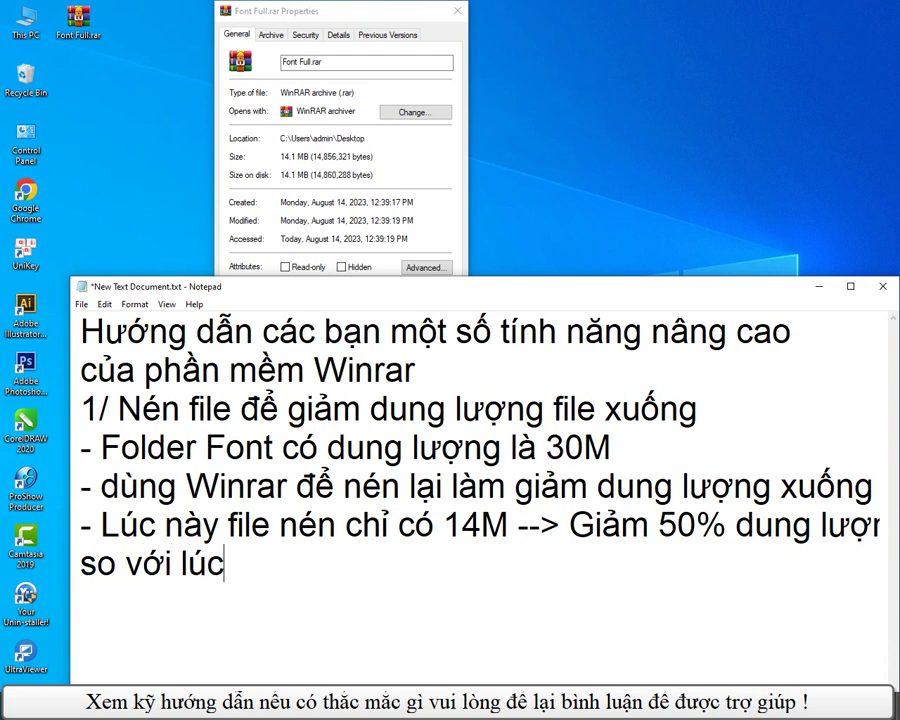
{"action": "type", "text": "dau"}
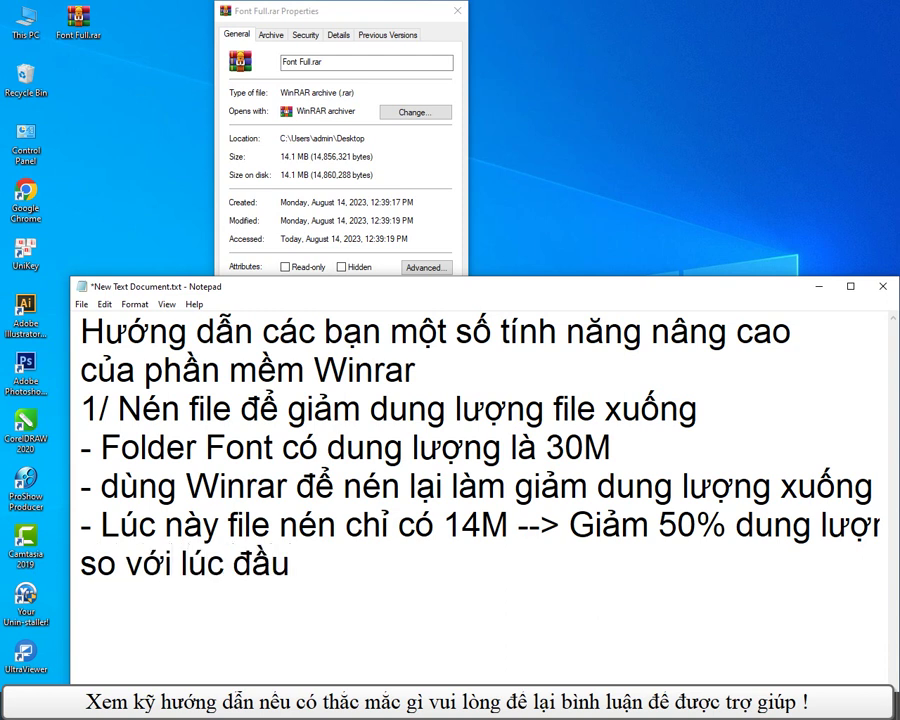
Step: Add the second section heading "2/ Tạo mật khẩu cho file nén" to the notes
{"action": "type", "text": "2/ Da"}
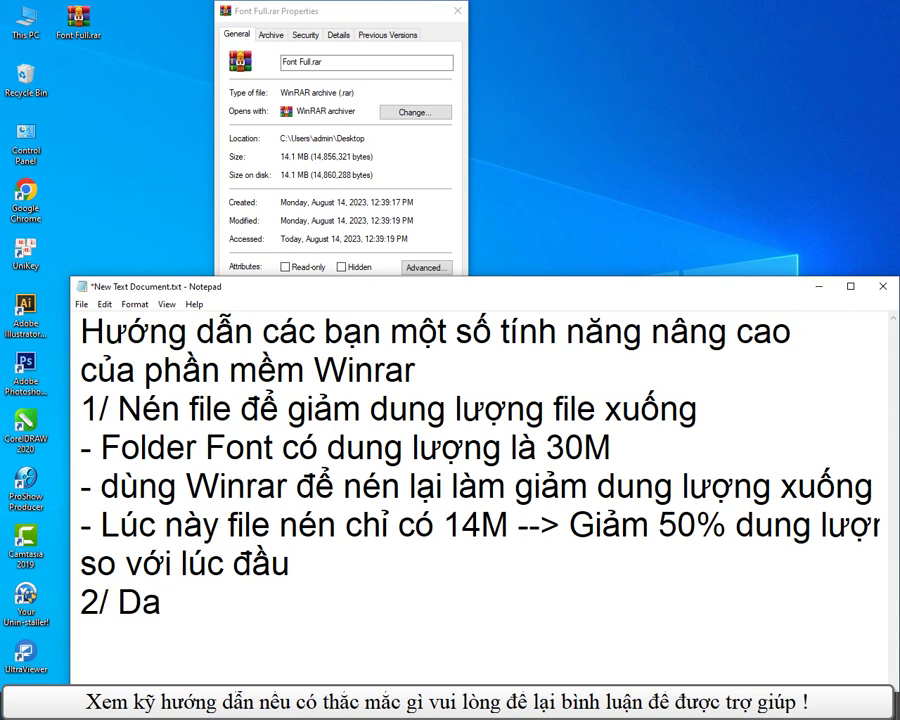
{"action": "key", "text": "BackSpace"}
{"action": "key", "text": "BackSpace"}
{"action": "type", "text": "T"}
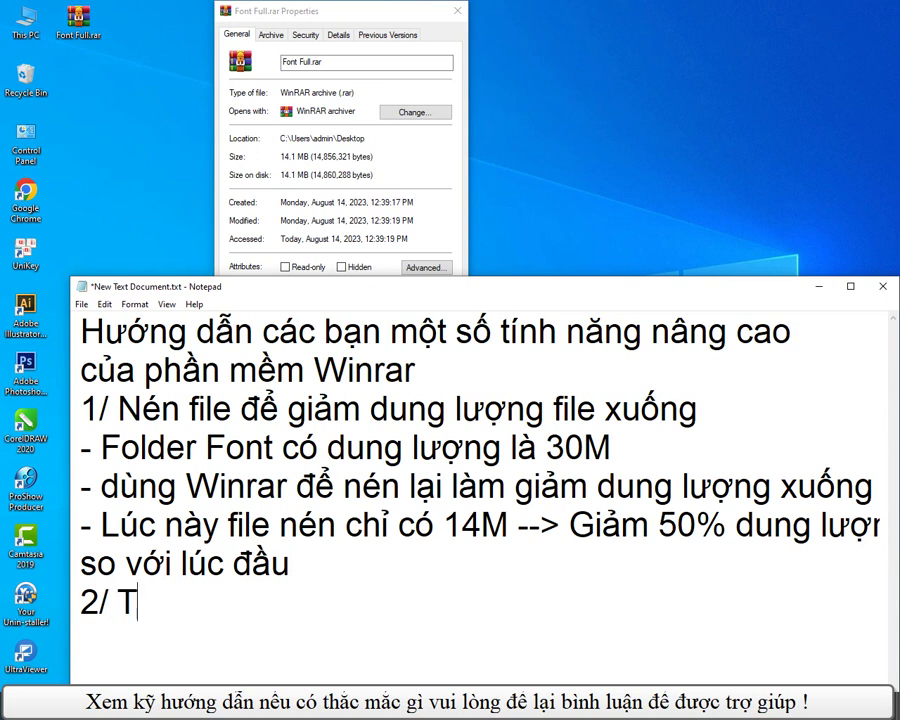
{"action": "type", "text": "ao mat khau"}
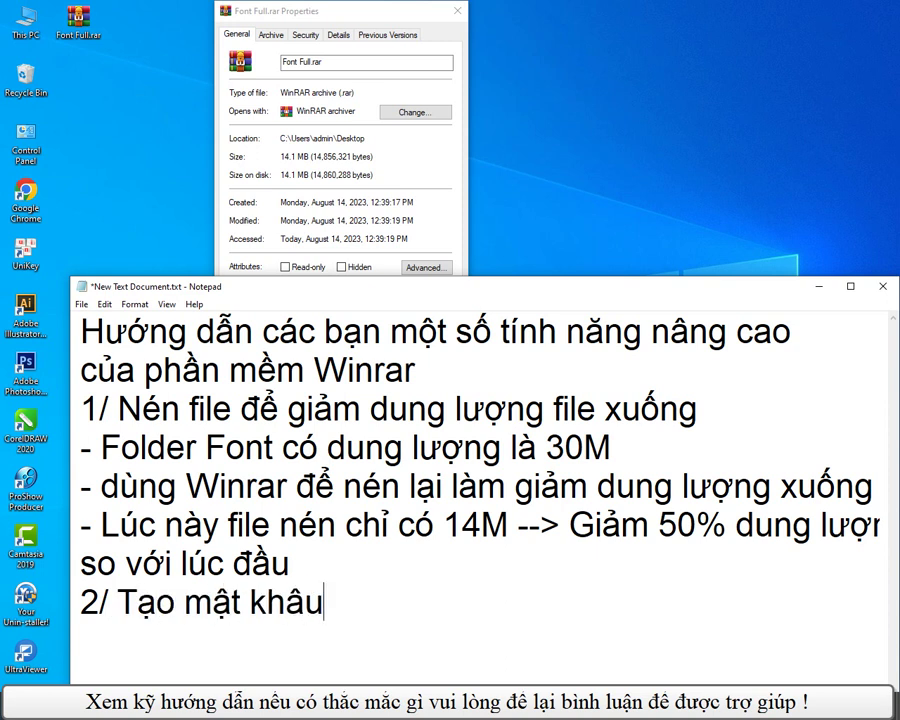
{"action": "type", "text": " cho file nén"}
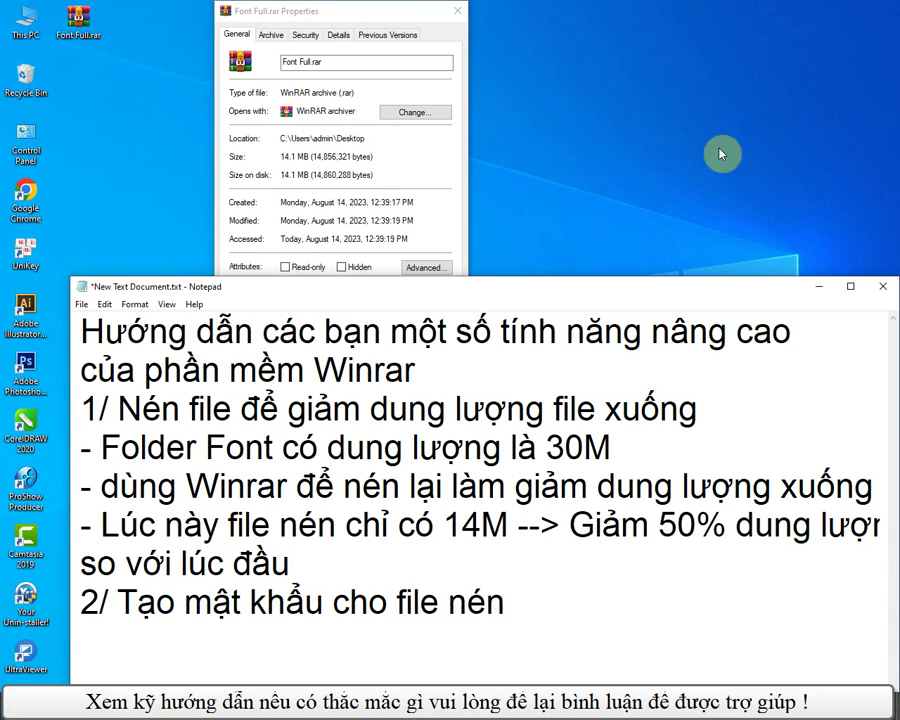
Step: Minimize the notes, close the archive's properties, and delete Font Full.rar from the desktop
{"action": "left_click", "coordinate": [821, 287]}
{"action": "left_click", "coordinate": [460, 14]}
{"action": "left_click", "coordinate": [92, 28]}
{"action": "key", "text": "Delete"}
Step: Compress the Font Full folder into a password-protected Font Full.rar, entering the archive password in both password fields
{"action": "right_click", "coordinate": [346, 145]}
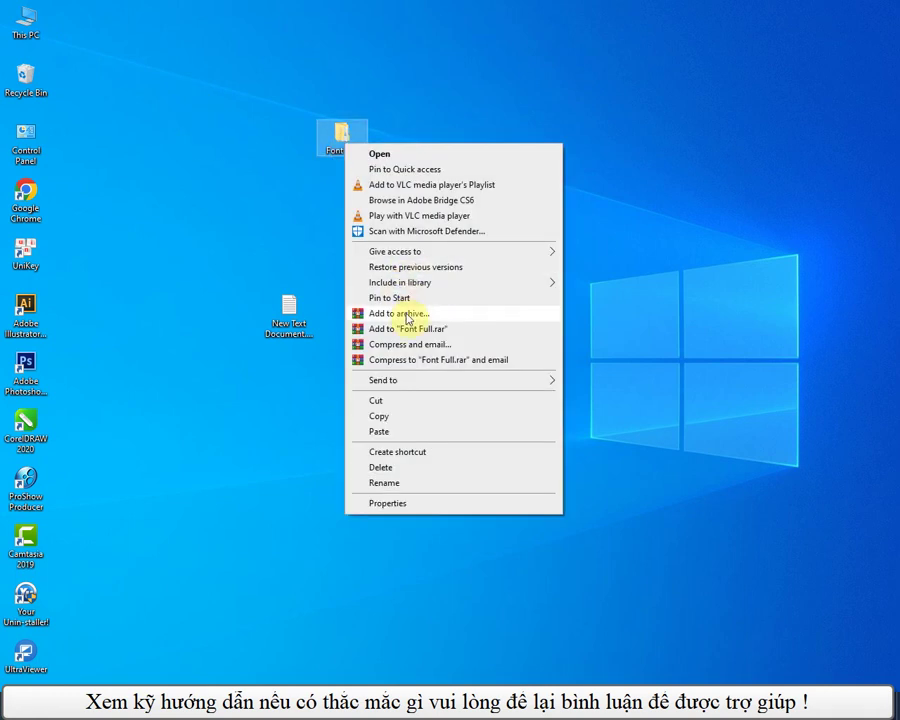
{"action": "left_click", "coordinate": [407, 316]}
{"action": "left_click_drag", "start_coordinate": [438, 220], "coordinate": [591, 126]}
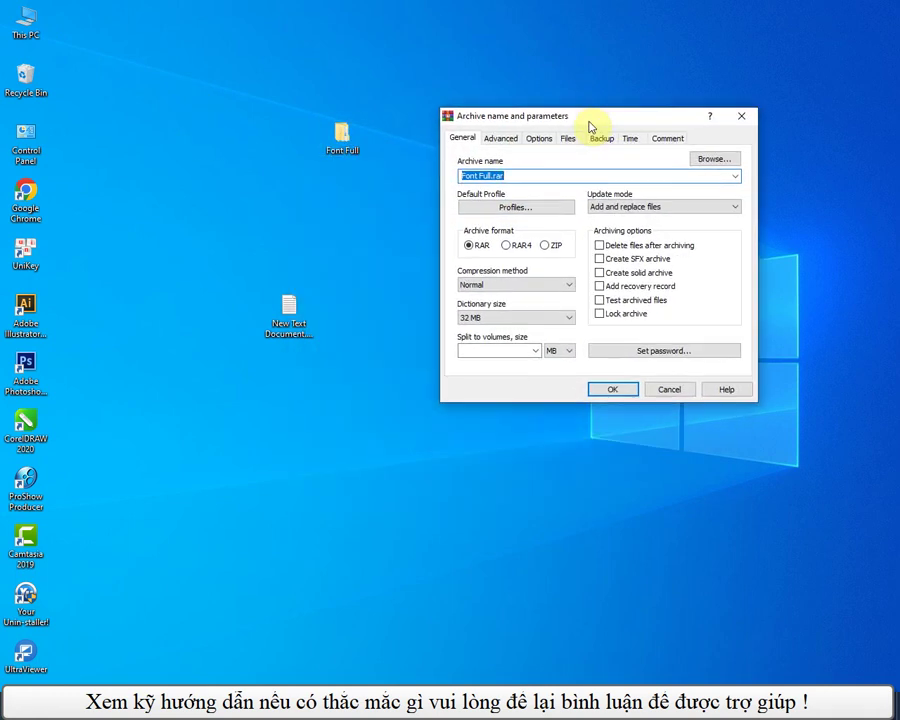
{"action": "left_click", "coordinate": [664, 351]}
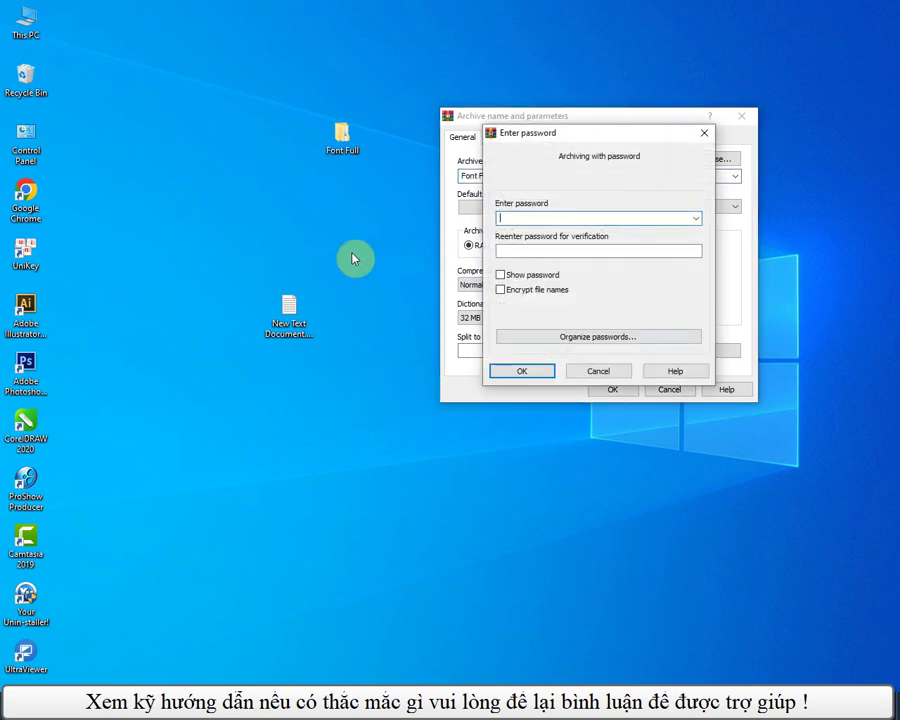
{"action": "type", "text": "•••"}
{"action": "left_click", "coordinate": [514, 252]}
{"action": "type", "text": "•••"}
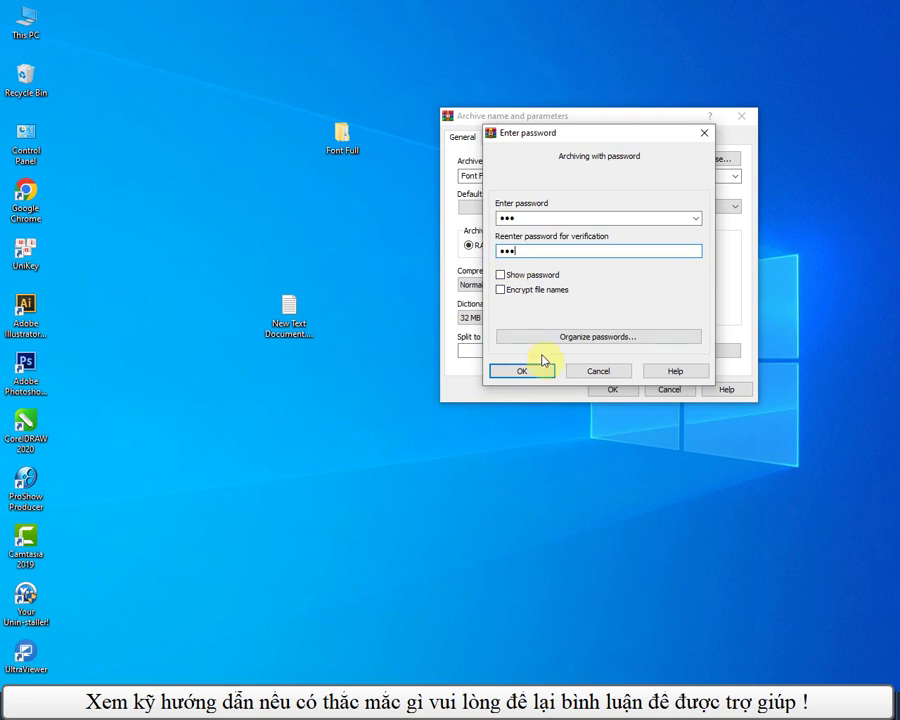
{"action": "left_click", "coordinate": [541, 371]}
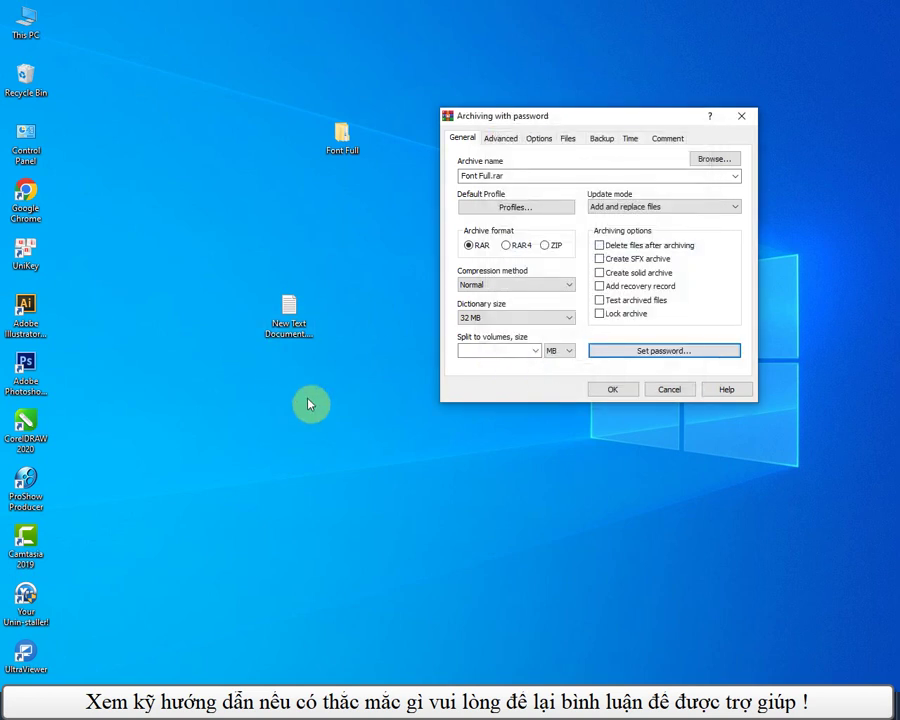
{"action": "left_click", "coordinate": [617, 392]}
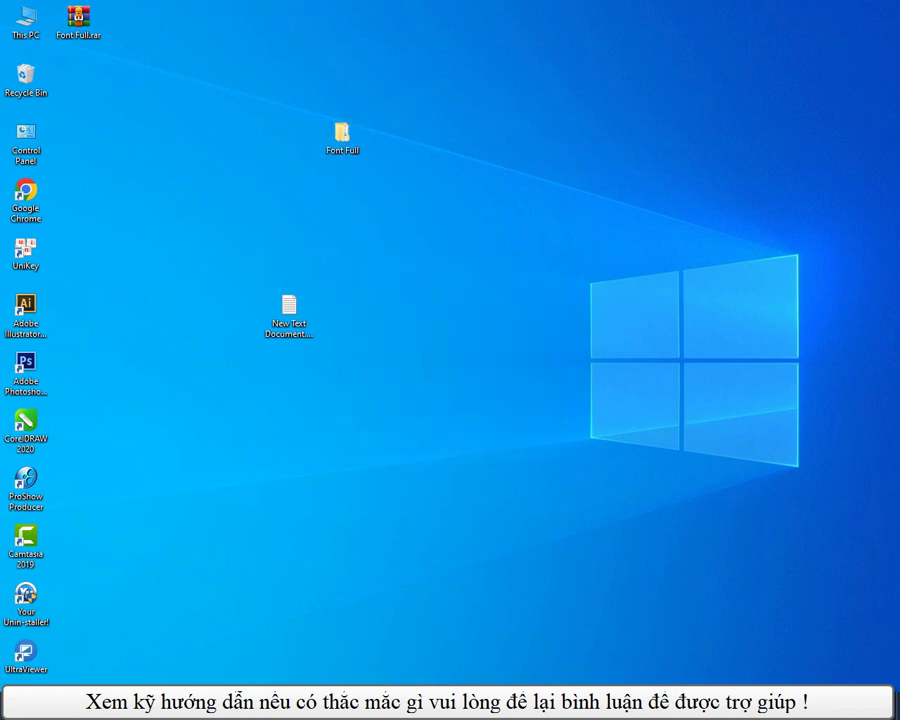
Step: Reopen the notes and add the line "- Lúc này muốn giải nén file phải có mật khẩu"
{"action": "left_click", "coordinate": [340, 705]}
{"action": "key", "text": "Return"}
{"action": "type", "text": "- L"}
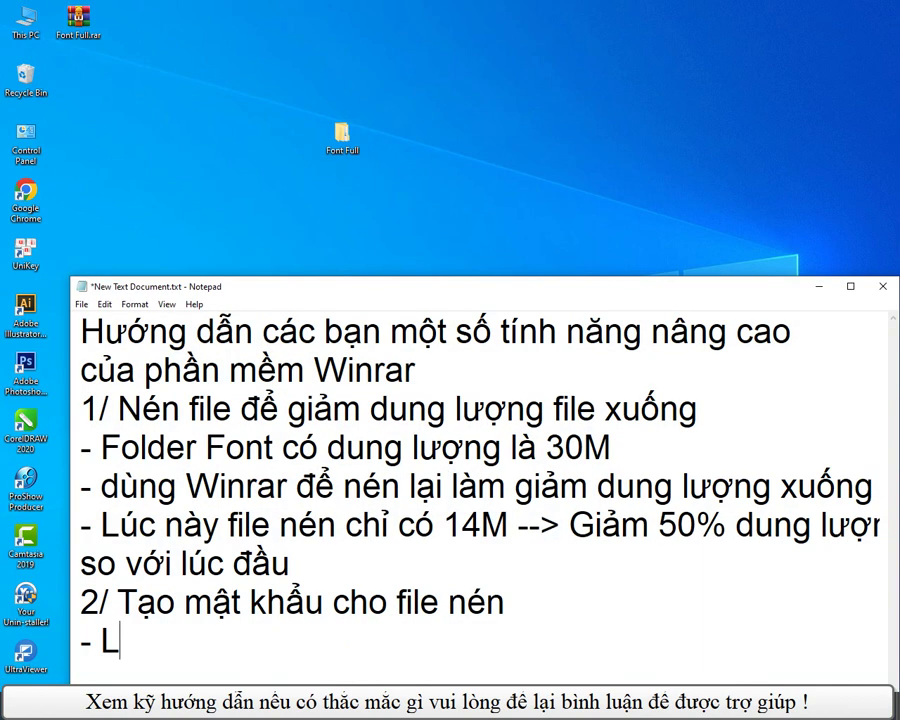
{"action": "type", "text": "uc này m"}
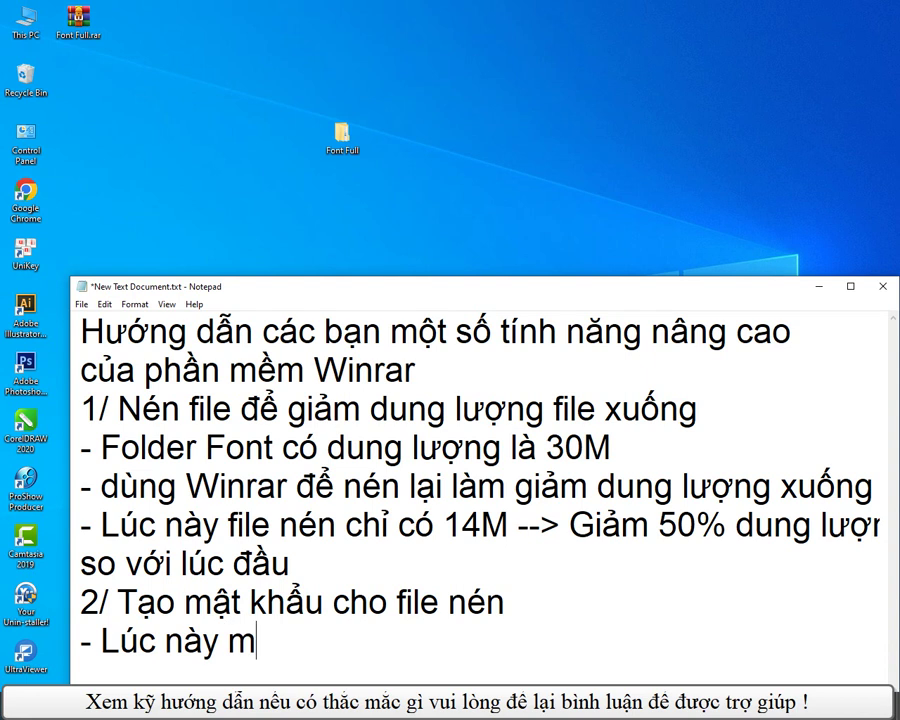
{"action": "type", "text": "uốn giải nén f"}
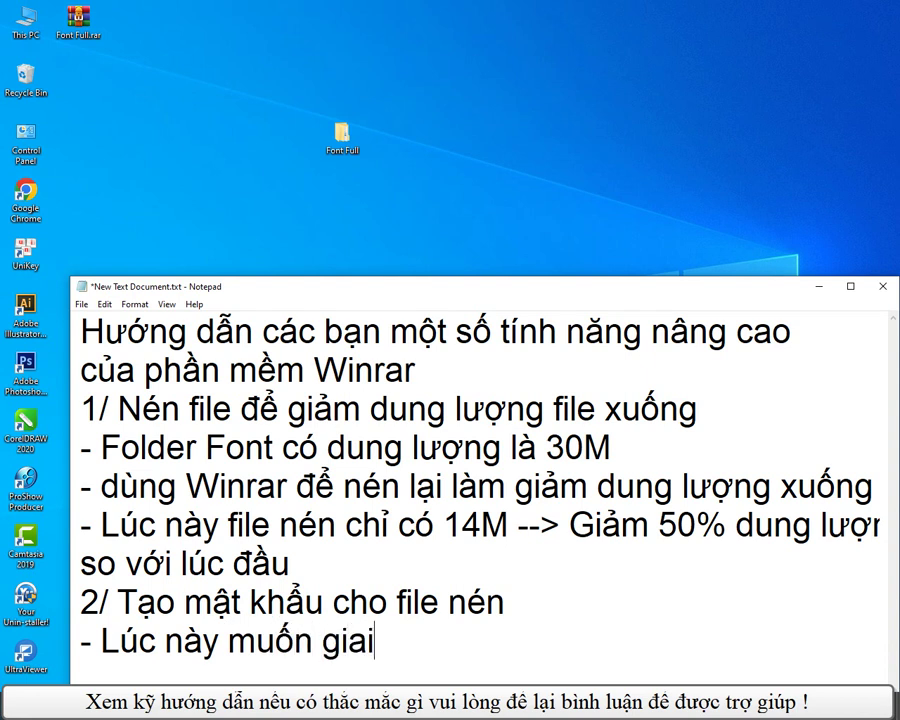
{"action": "type", "text": "ile"}
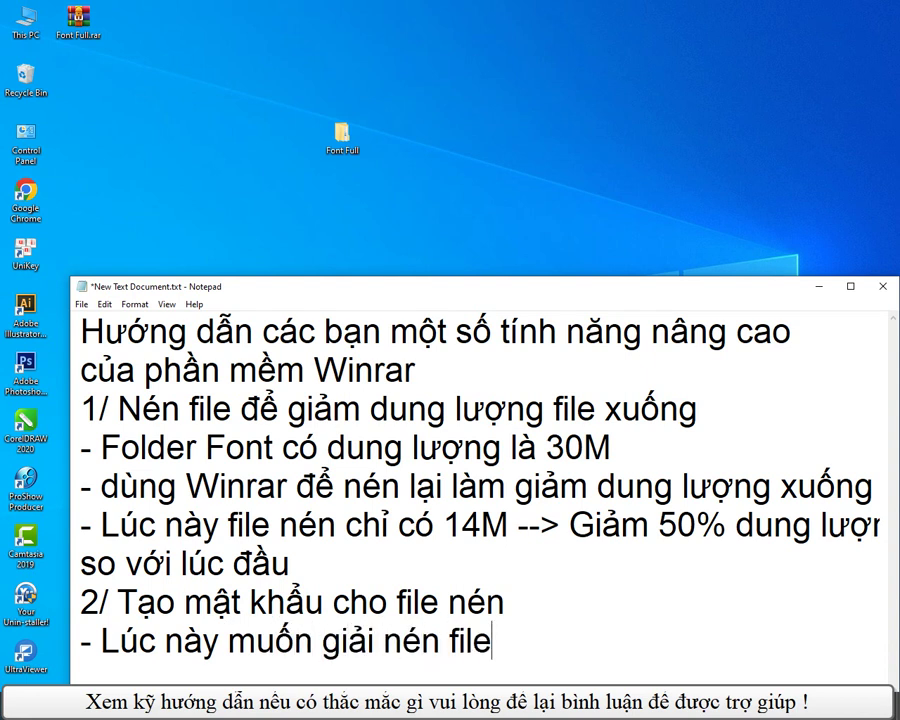
{"action": "type", "text": " phải có "}
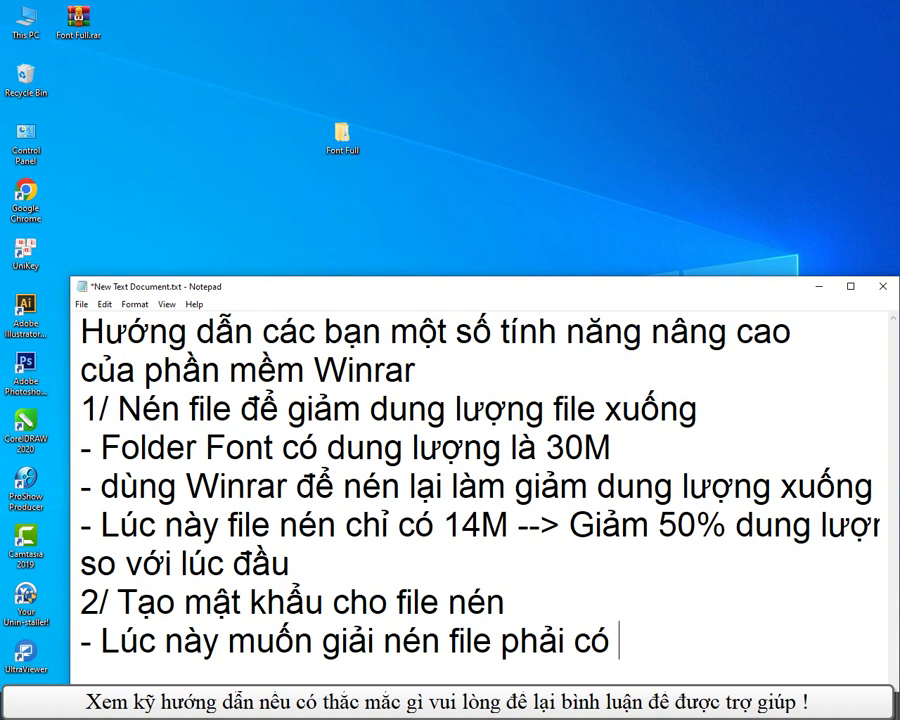
{"action": "type", "text": "mat khẩu"}
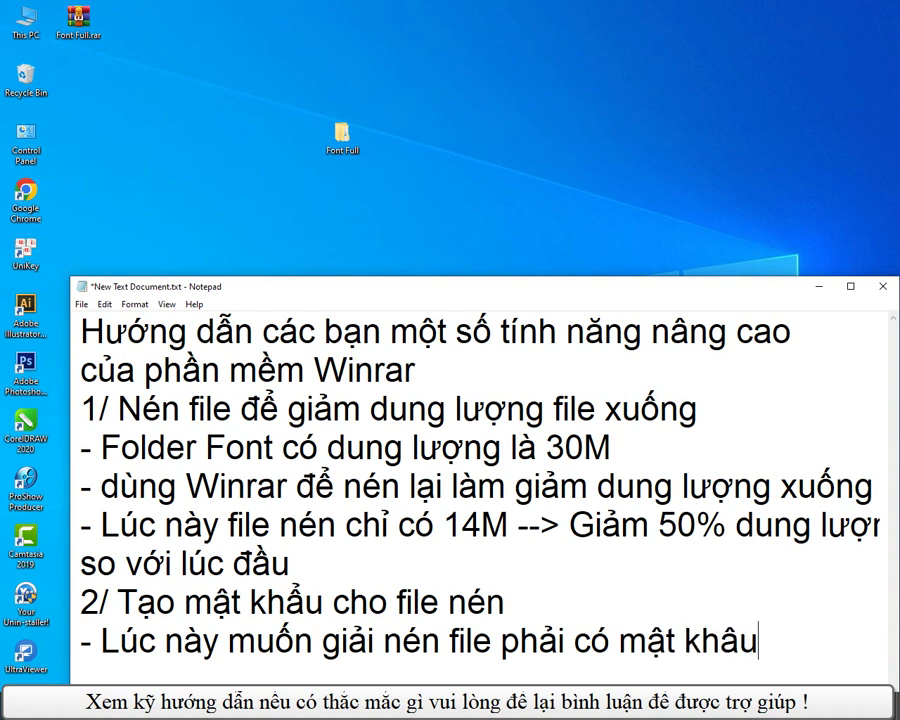
Step: Start extracting Font Full.rar to Font Full\ and add the note "- Nhập đúng mật khẩu thì sẽ giải nén được file"
{"action": "right_click", "coordinate": [77, 32]}
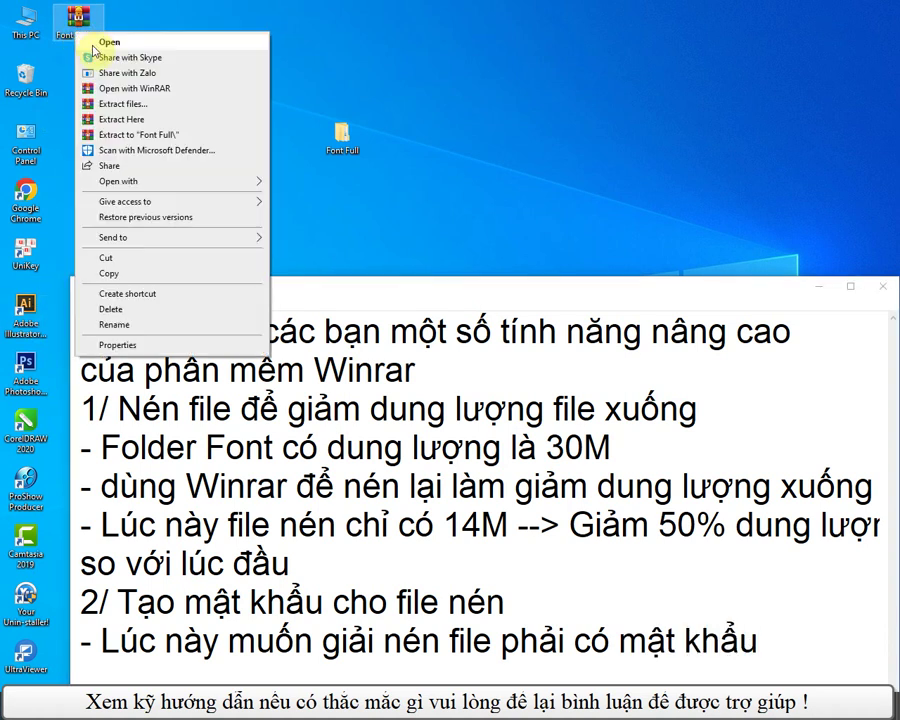
{"action": "left_click", "coordinate": [140, 139]}
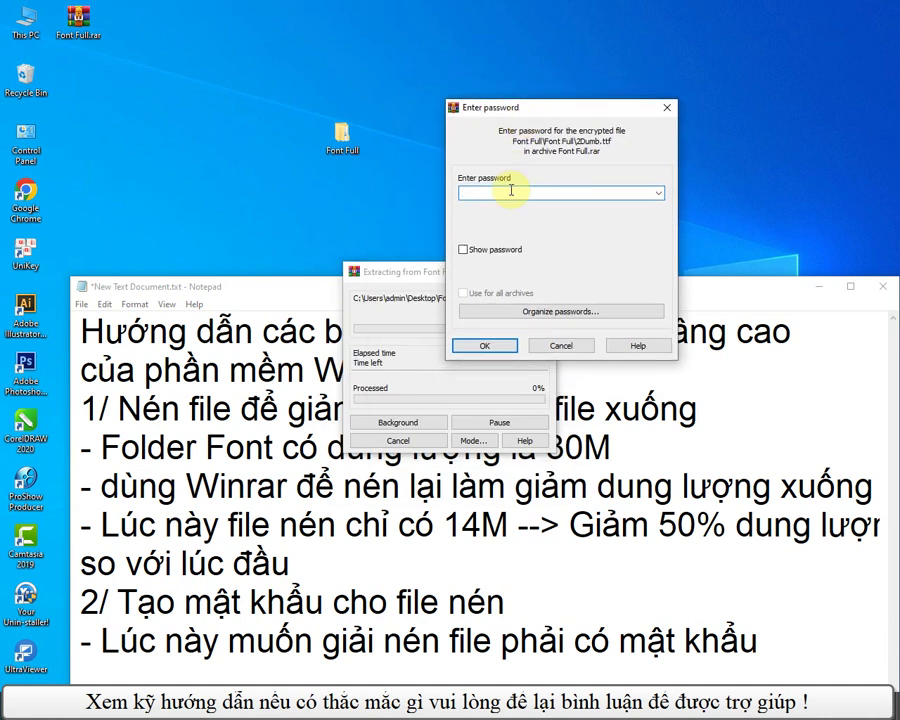
{"action": "left_click", "coordinate": [792, 648]}
{"action": "key", "text": "Return"}
{"action": "type", "text": "- N"}
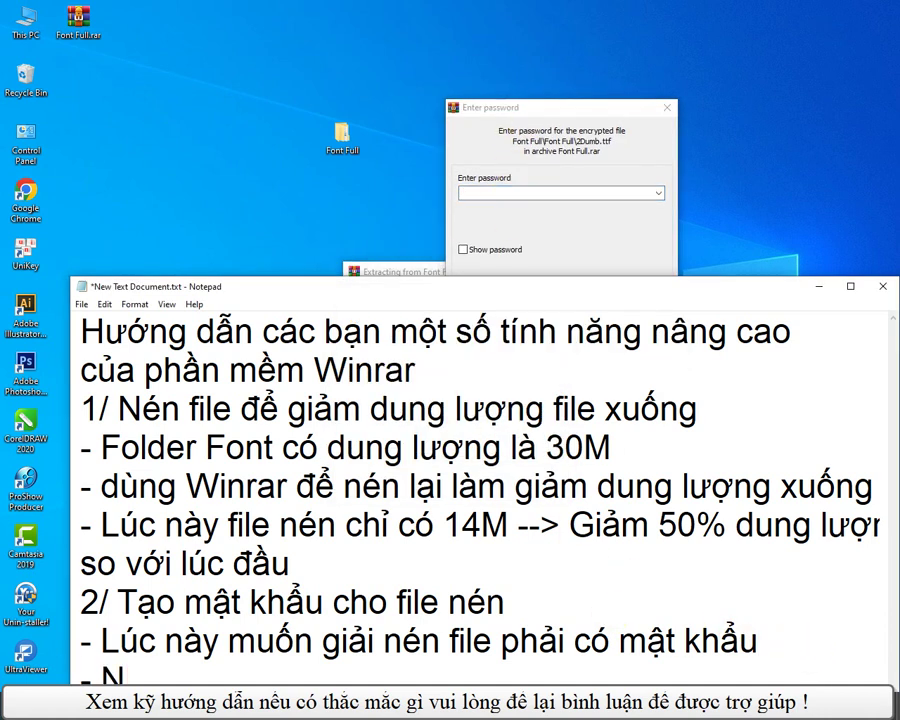
{"action": "type", "text": "hap dung "}
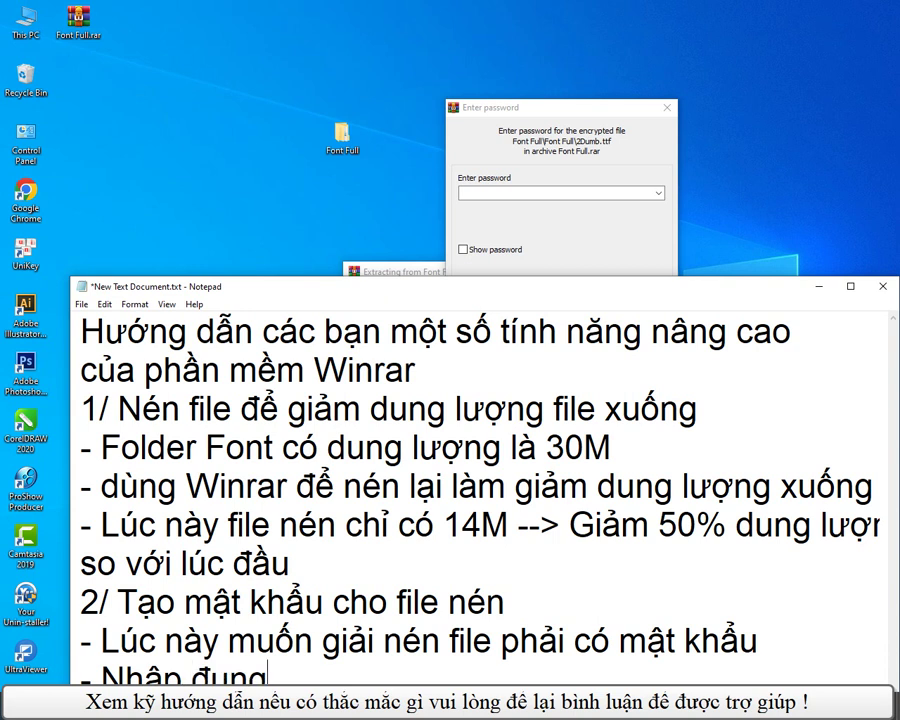
{"action": "type", "text": "mat kha"}
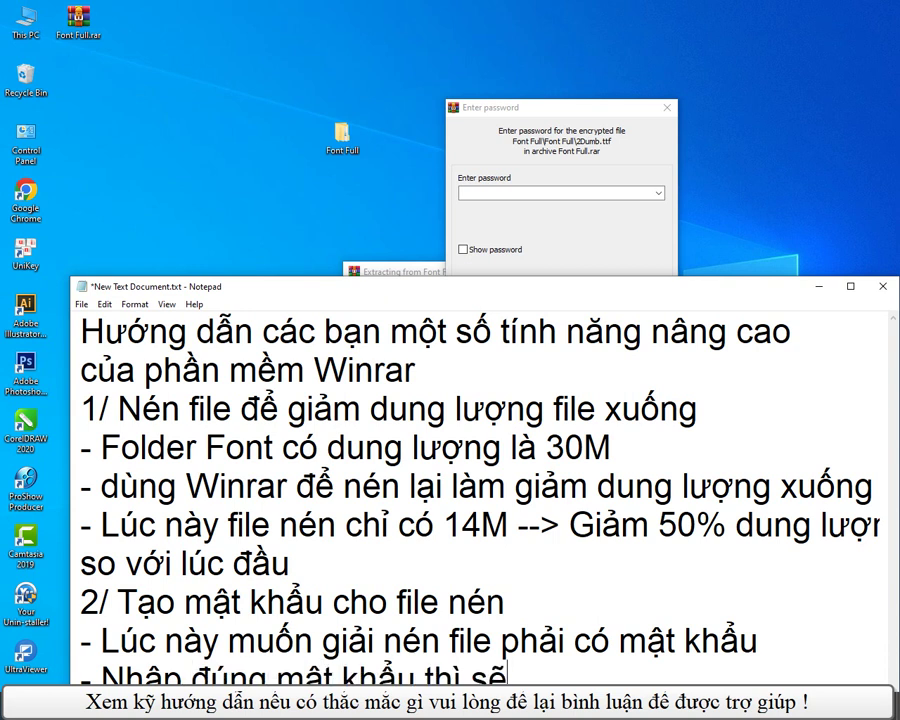
{"action": "type", "text": " nén được file"}
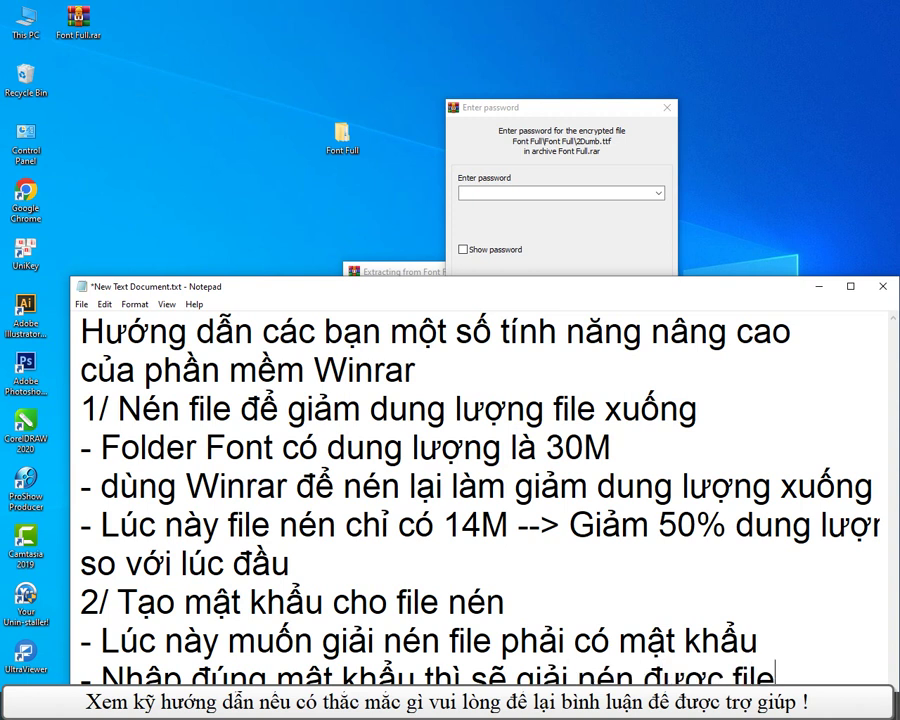
Step: Move the notes and password windows up, enter the archive password, and confirm it to extract the files
{"action": "left_click_drag", "start_coordinate": [558, 293], "coordinate": [556, 266]}
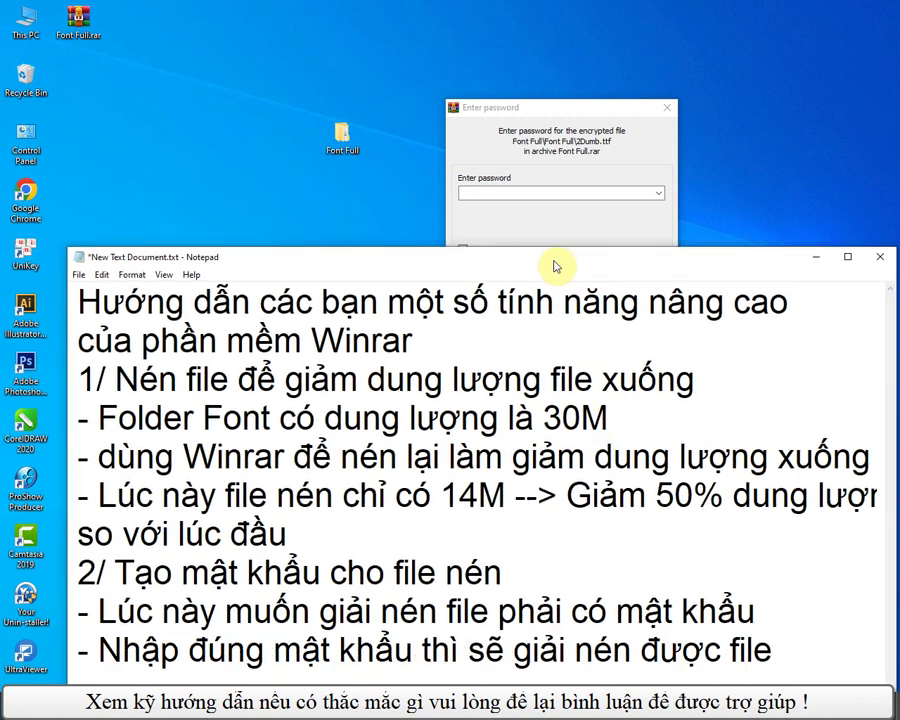
{"action": "left_click_drag", "start_coordinate": [528, 104], "coordinate": [524, 56]}
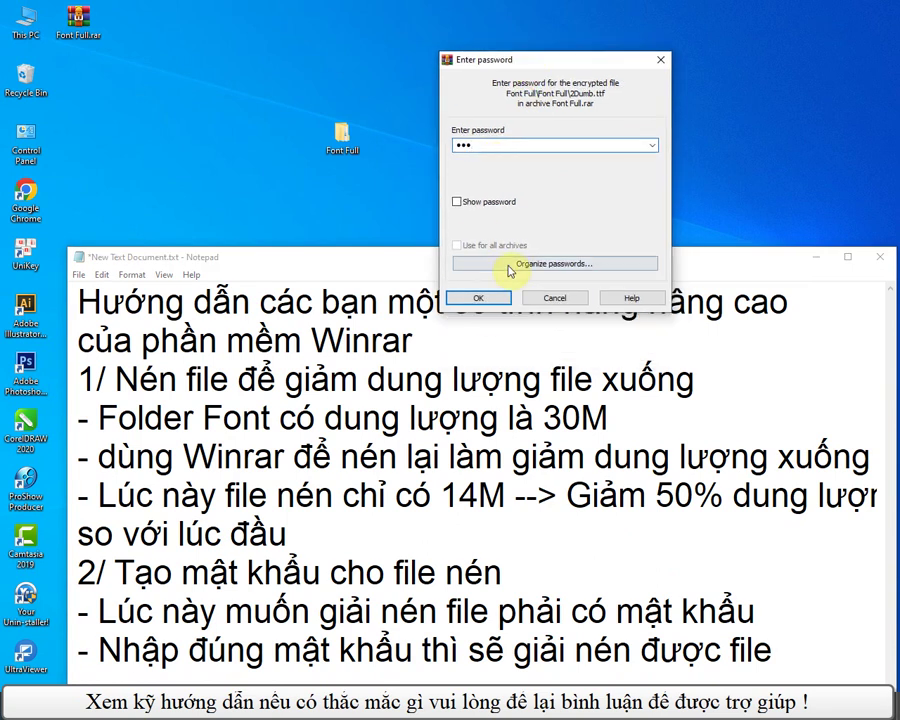
{"action": "left_click", "coordinate": [478, 298]}
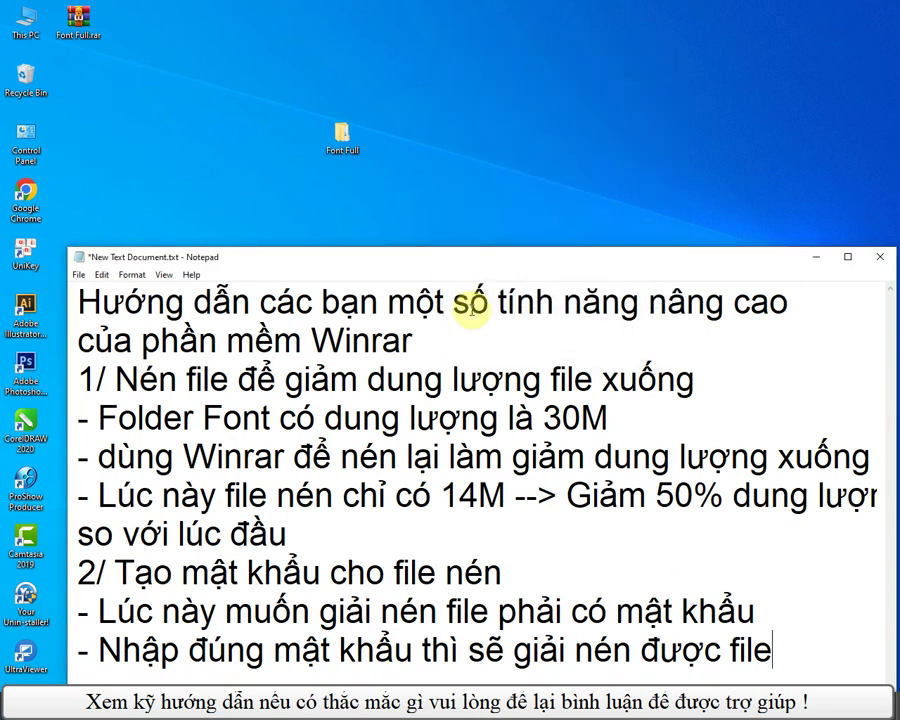
Step: Move the notes window up, add the line "3/ Chia nhỏ file nén ra", and minimize the notes
{"action": "left_click_drag", "start_coordinate": [518, 262], "coordinate": [546, 168]}
{"action": "key", "text": "Return"}
{"action": "type", "text": "3/ Ch"}
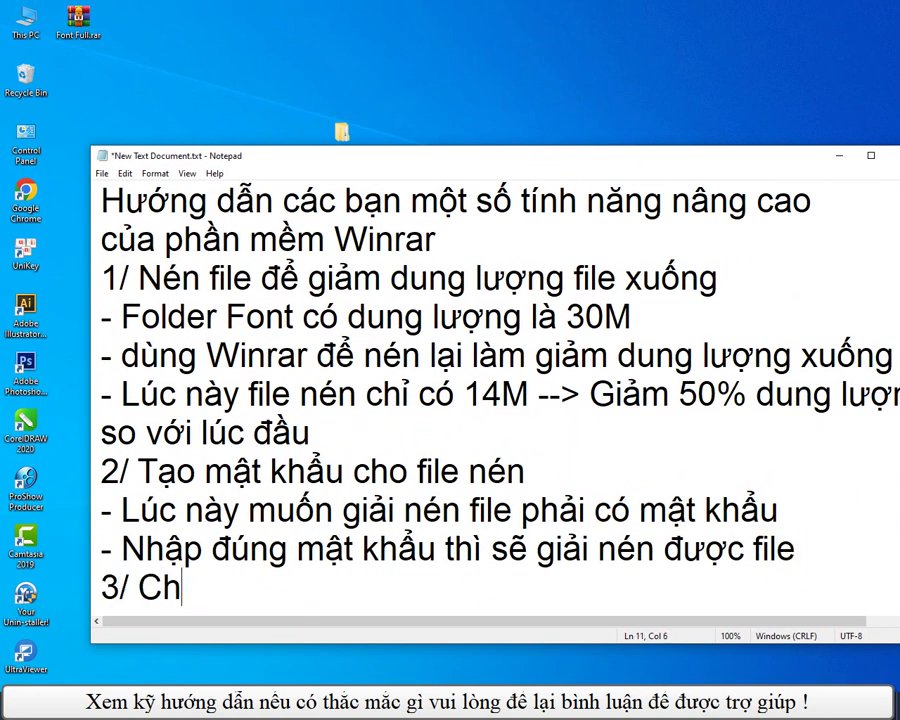
{"action": "type", "text": "ia nho f"}
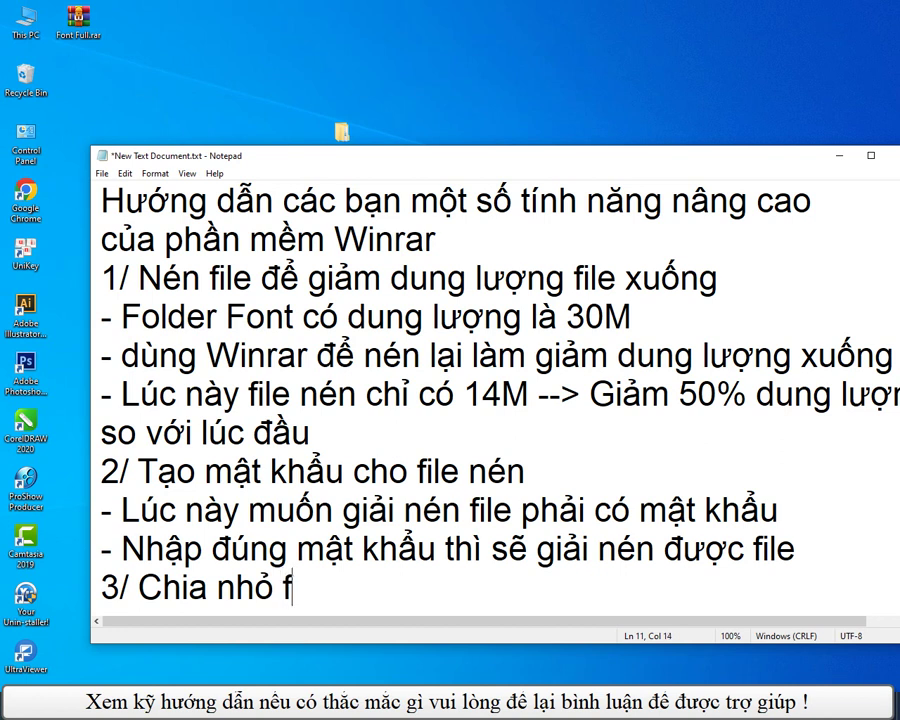
{"action": "type", "text": "ile nén ra"}
{"action": "left_click", "coordinate": [841, 157]}
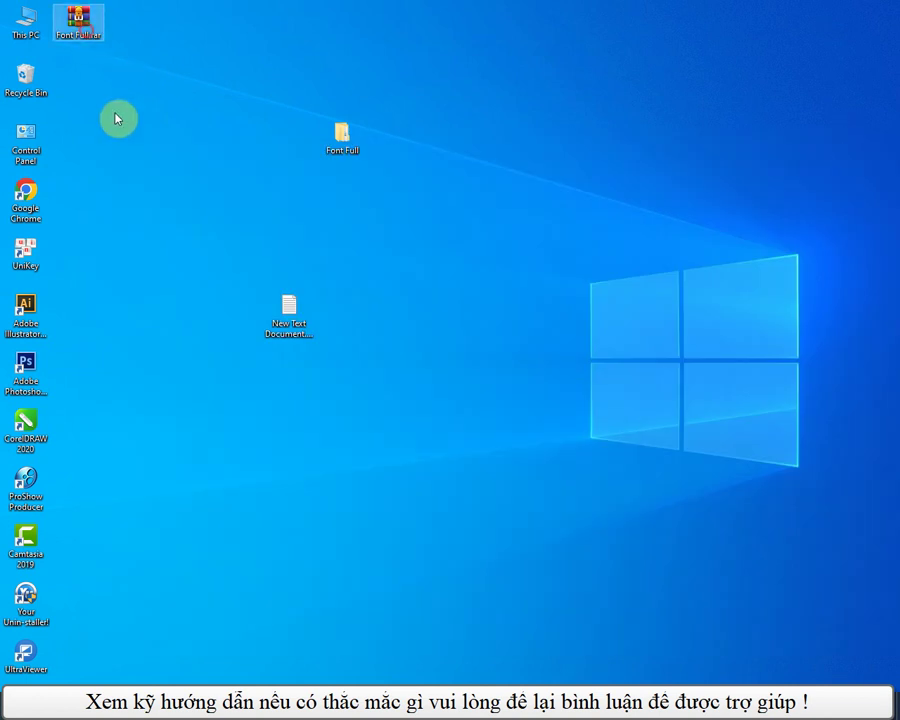
Step: Delete the old Font Full.rar and set up a new archive of the Font Full folder split into 5 MB volumes
{"action": "key", "text": "Delete"}
{"action": "left_click", "coordinate": [345, 148]}
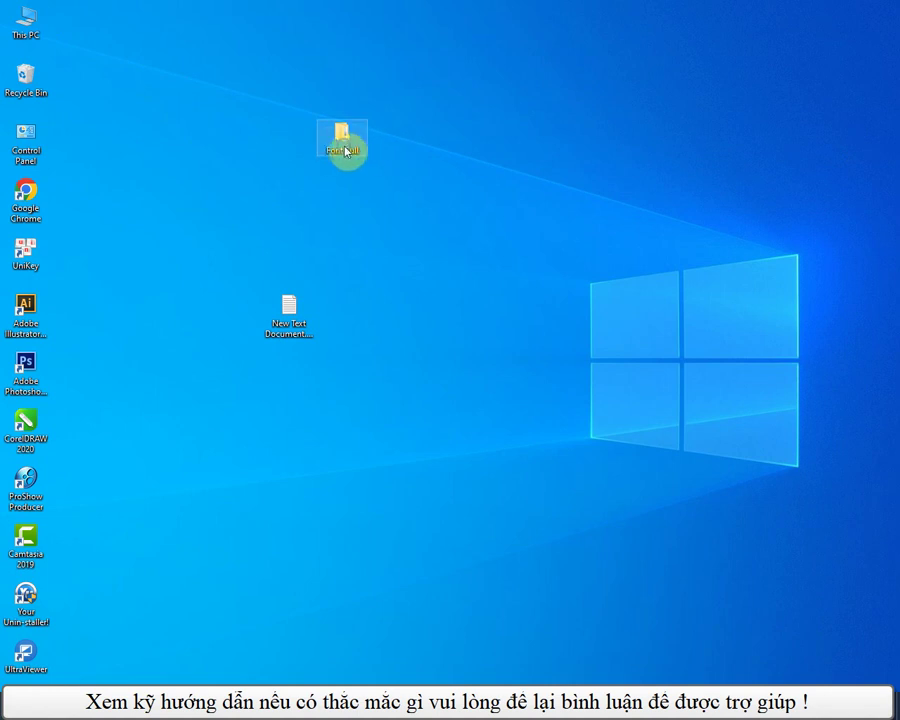
{"action": "right_click", "coordinate": [345, 150]}
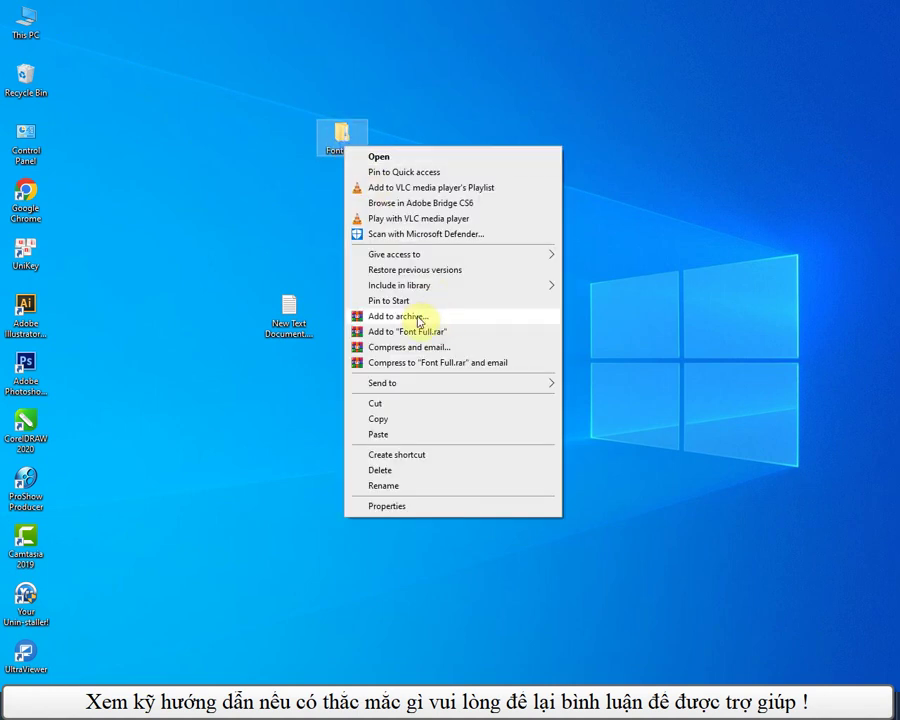
{"action": "left_click", "coordinate": [418, 316]}
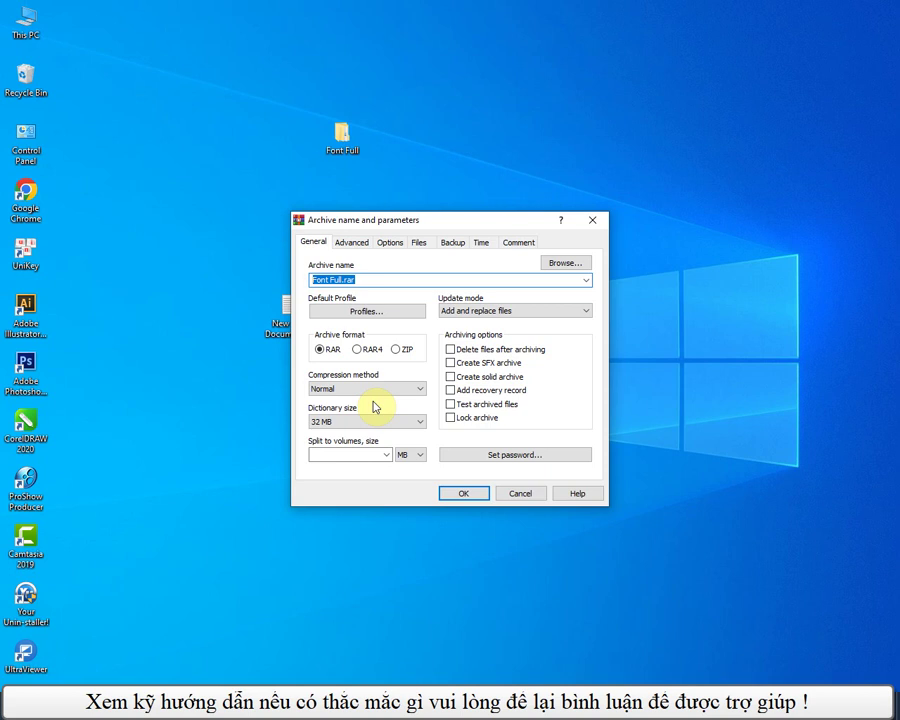
{"action": "left_click", "coordinate": [372, 455]}
{"action": "type", "text": "5"}
{"action": "left_click_drag", "start_coordinate": [464, 216], "coordinate": [563, 82]}
Step: Return to the notes and add the line "- Chia nhỏ file này ra moi file 5M"
{"action": "key", "text": "alt+Tab"}
{"action": "key", "text": "Return"}
{"action": "type", "text": "- "}
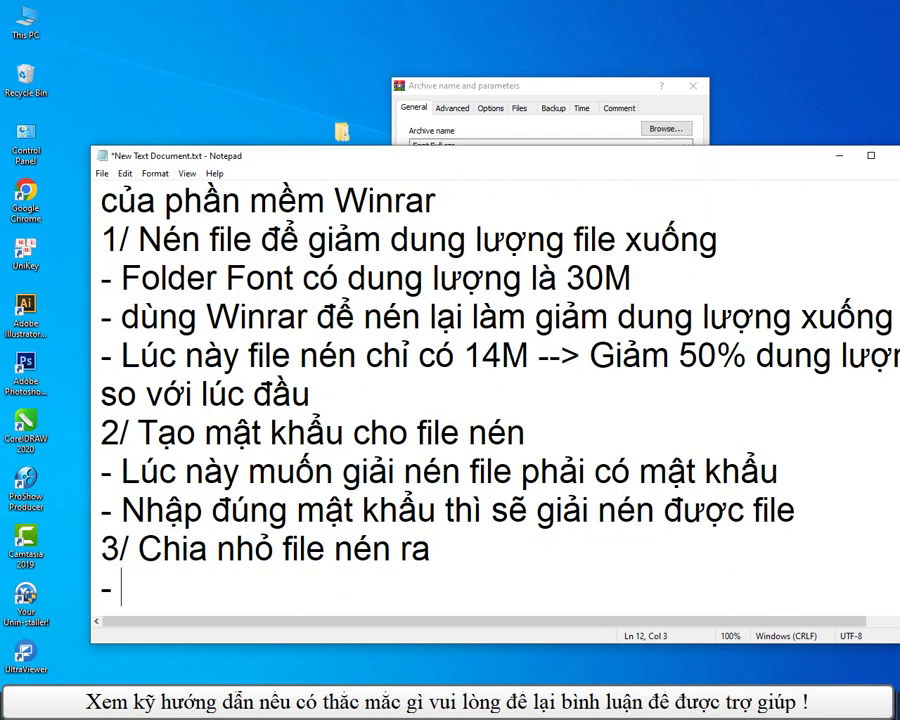
{"action": "type", "text": "Chia nhỏ file này ra moi file 5M"}
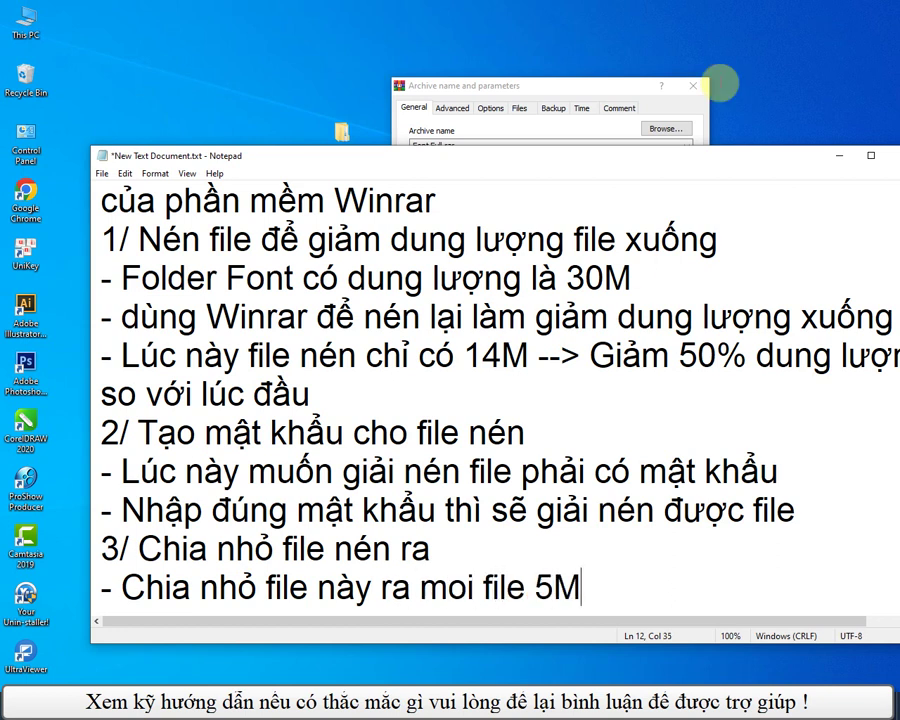
Step: Minimize the notes, create the split Font Full archive, and select all of its part files on the desktop
{"action": "left_click", "coordinate": [838, 155]}
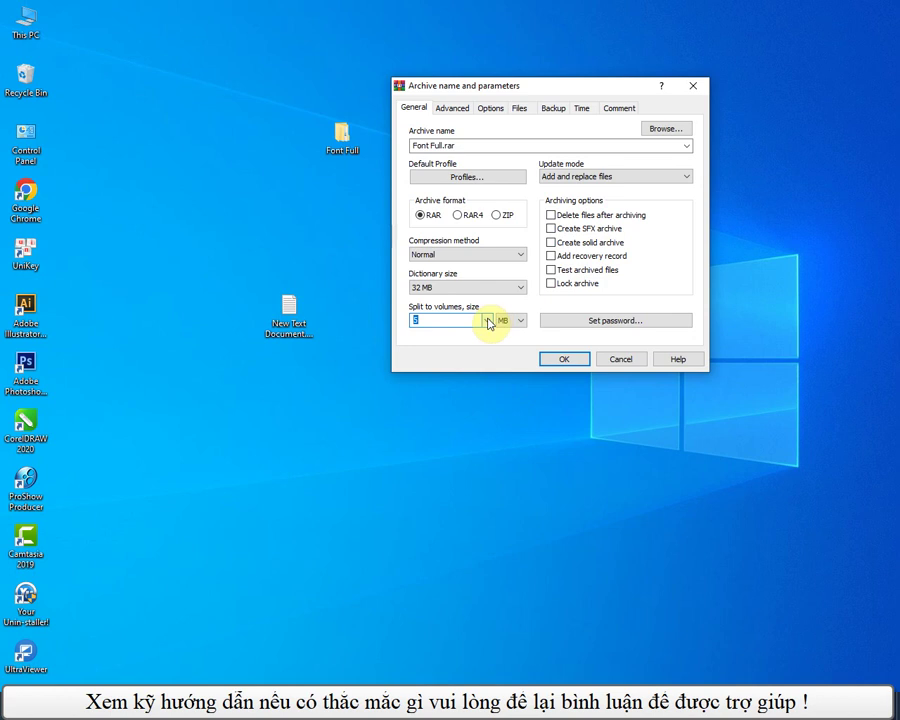
{"action": "left_click", "coordinate": [565, 360]}
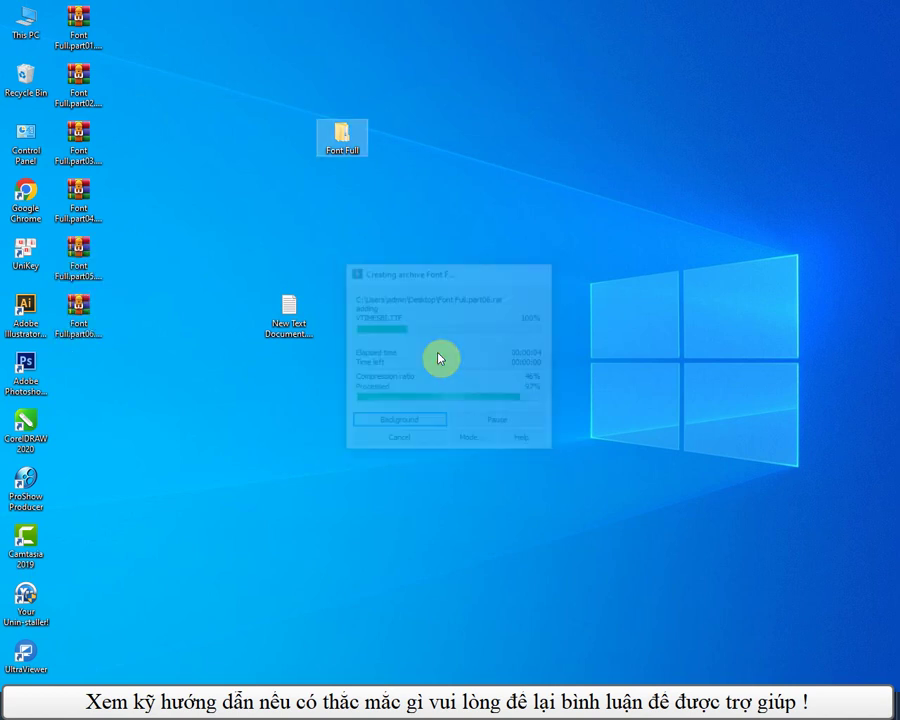
{"action": "left_click_drag", "start_coordinate": [143, 342], "coordinate": [67, 7]}
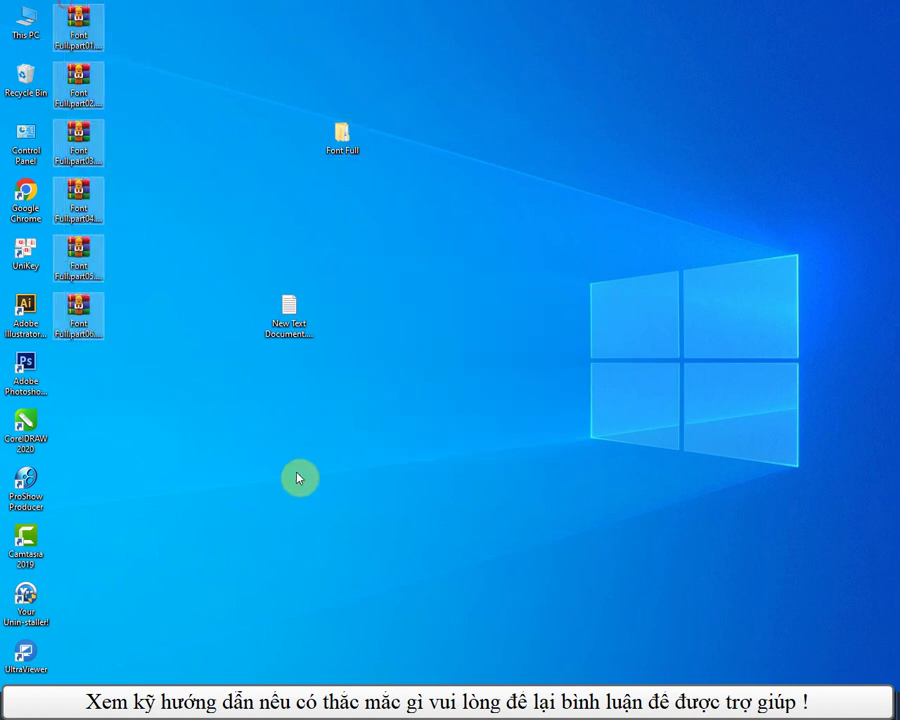
Step: Reopen the notes, add the line "- Khi giải nén thì ta chỉ việc giai nén file 01", and minimize them again
{"action": "left_click", "coordinate": [396, 705]}
{"action": "key", "text": "Return"}
{"action": "type", "text": "- Khi gia"}
{"action": "type", "text": "i "}
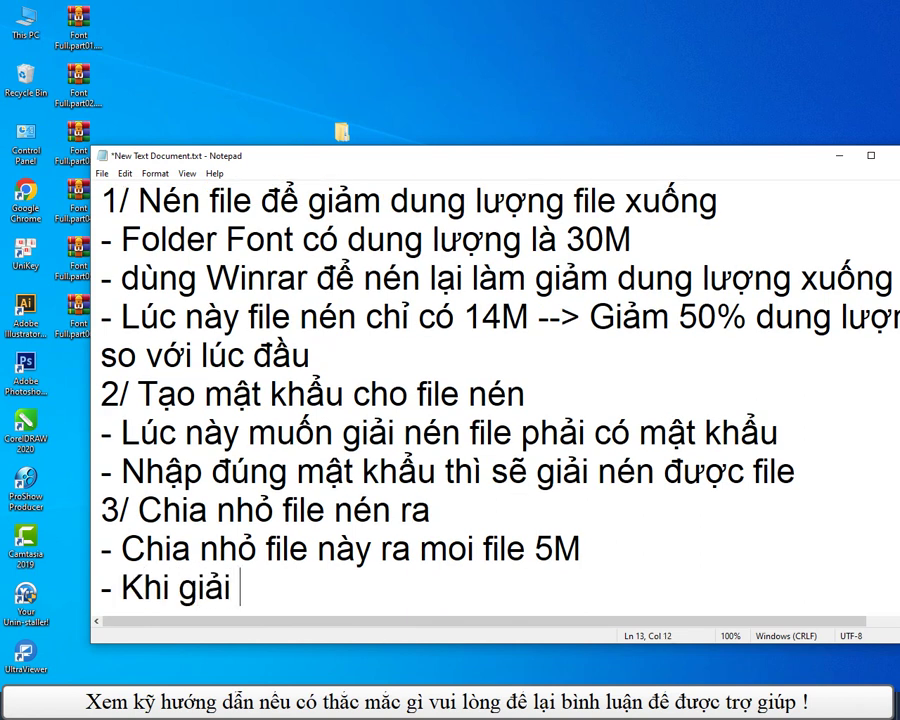
{"action": "type", "text": "nén thì ta chỉ vie"}
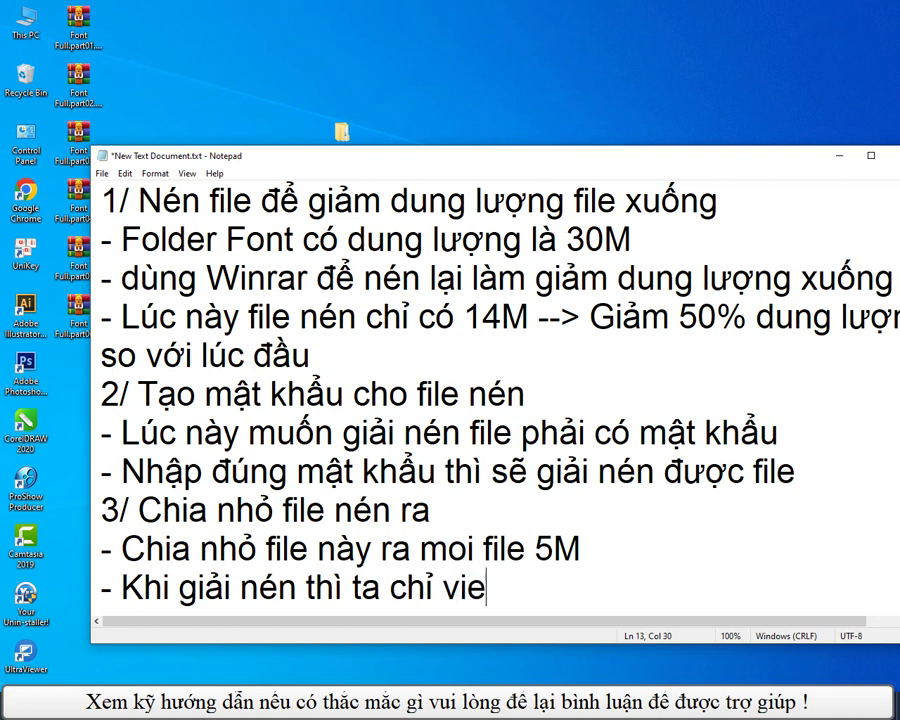
{"action": "type", "text": "c giai ne"}
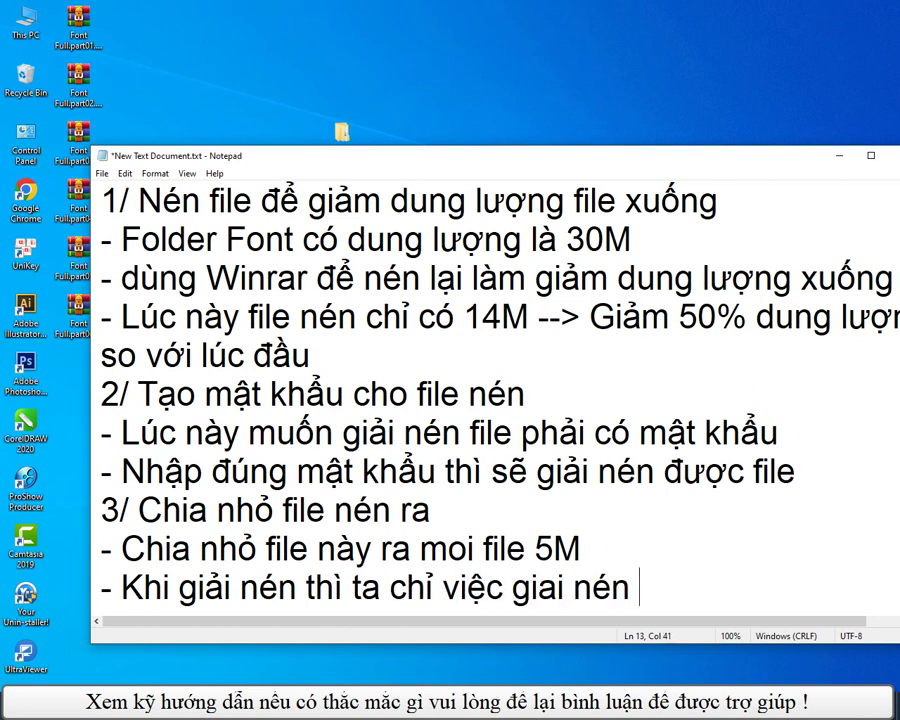
{"action": "type", "text": "n file 01"}
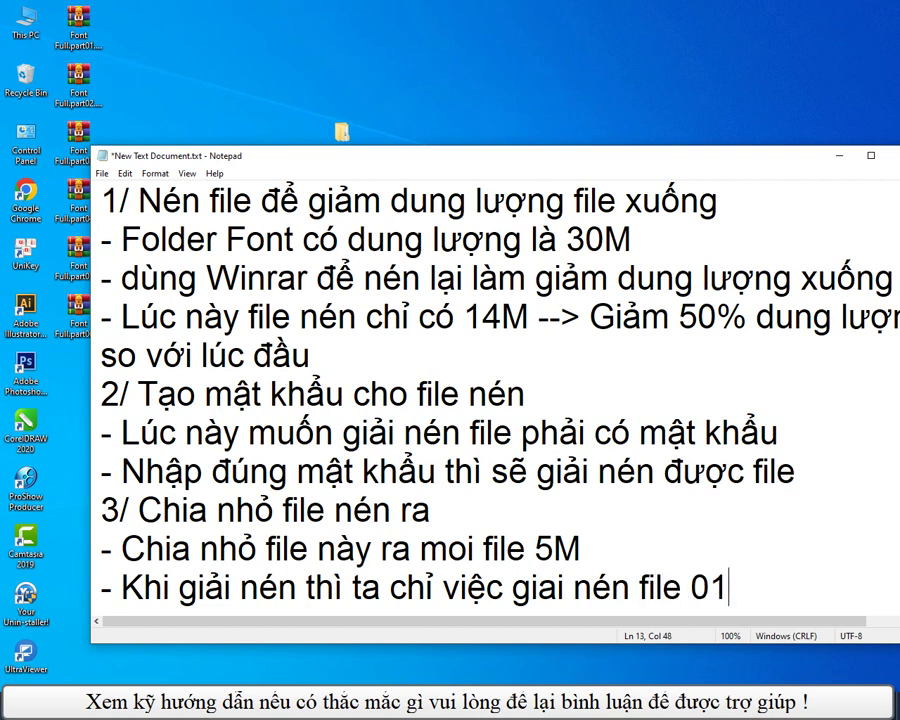
{"action": "left_click", "coordinate": [838, 157]}
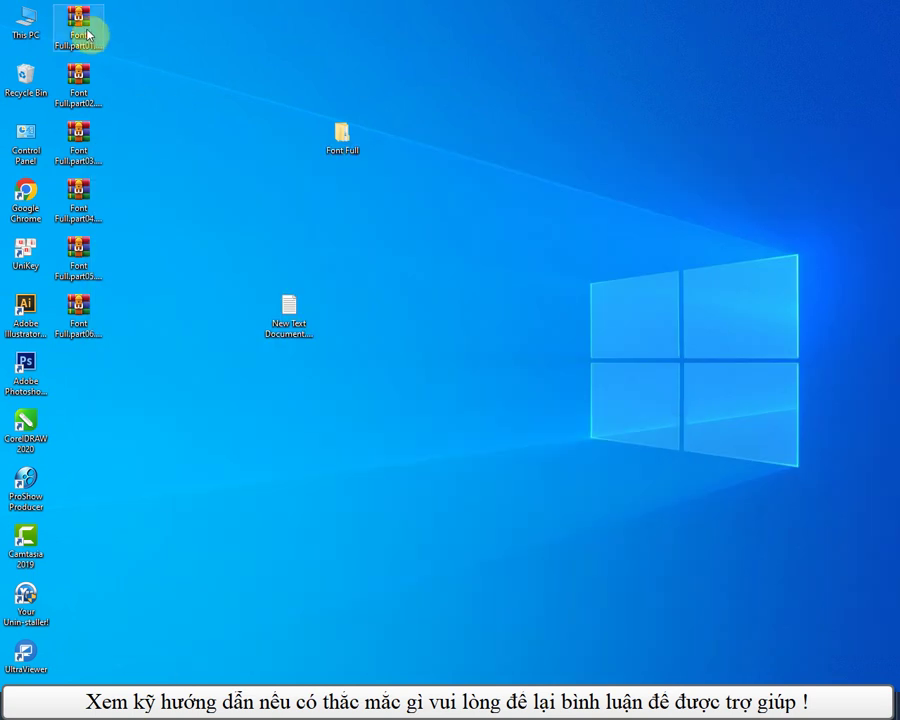
Step: Delete the Font Full folder, extract the part01 archive to Font Full\, and place the extracted folder below the text document
{"action": "left_click", "coordinate": [342, 145]}
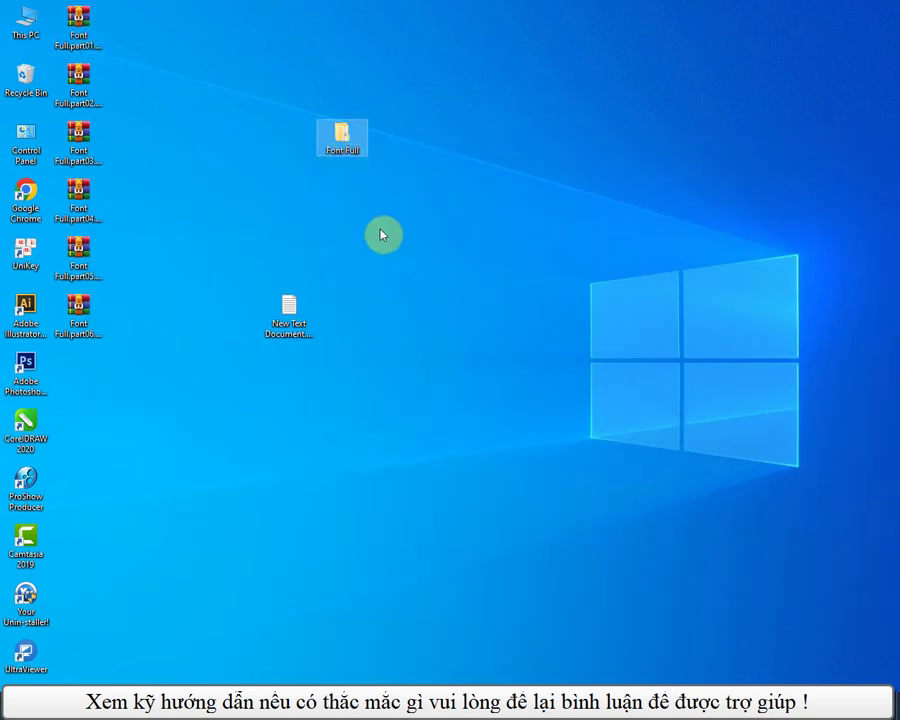
{"action": "key", "text": "Delete"}
{"action": "right_click", "coordinate": [88, 22]}
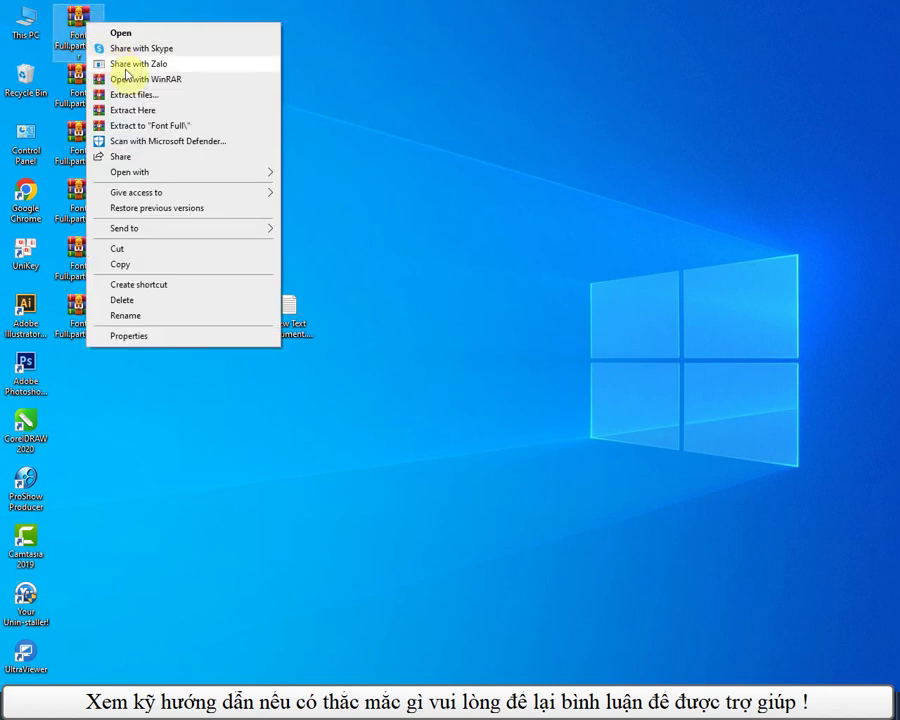
{"action": "left_click", "coordinate": [165, 125]}
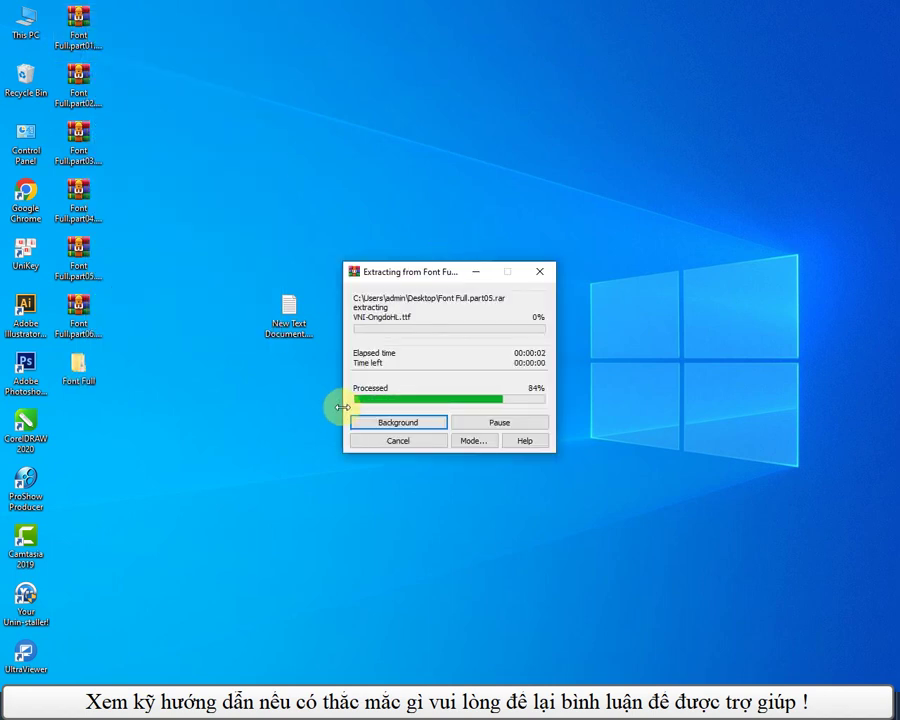
{"action": "left_click_drag", "start_coordinate": [82, 390], "coordinate": [345, 438]}
Step: Reopen the notes, add the line "4/ Tạo ghi chú cho file nén", and minimize them again
{"action": "key", "text": "alt+Tab"}
{"action": "key", "text": "Return"}
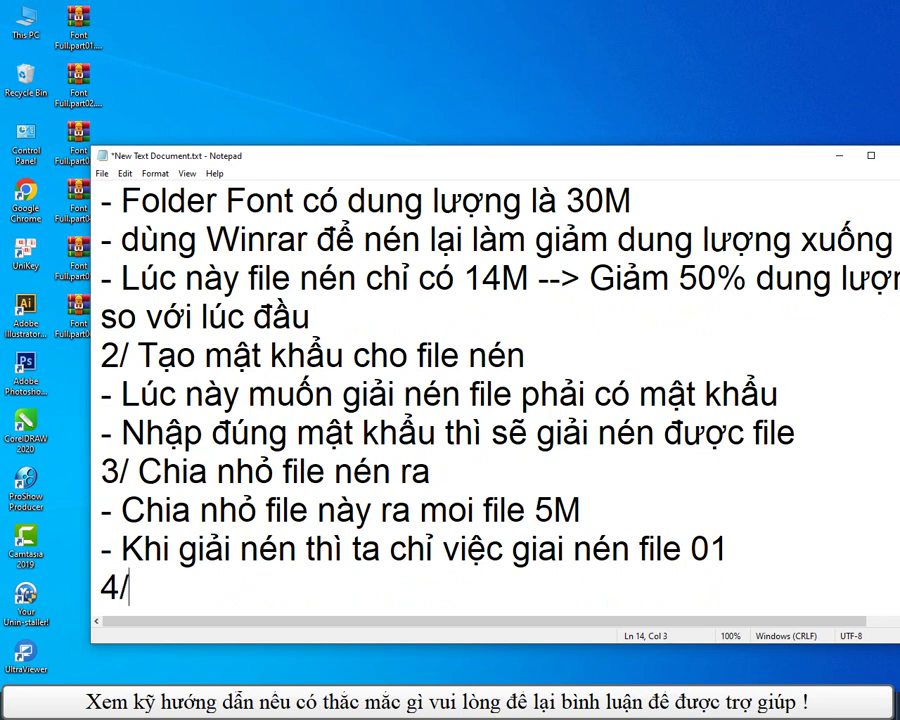
{"action": "type", "text": "4/ Tạo ghi chú"}
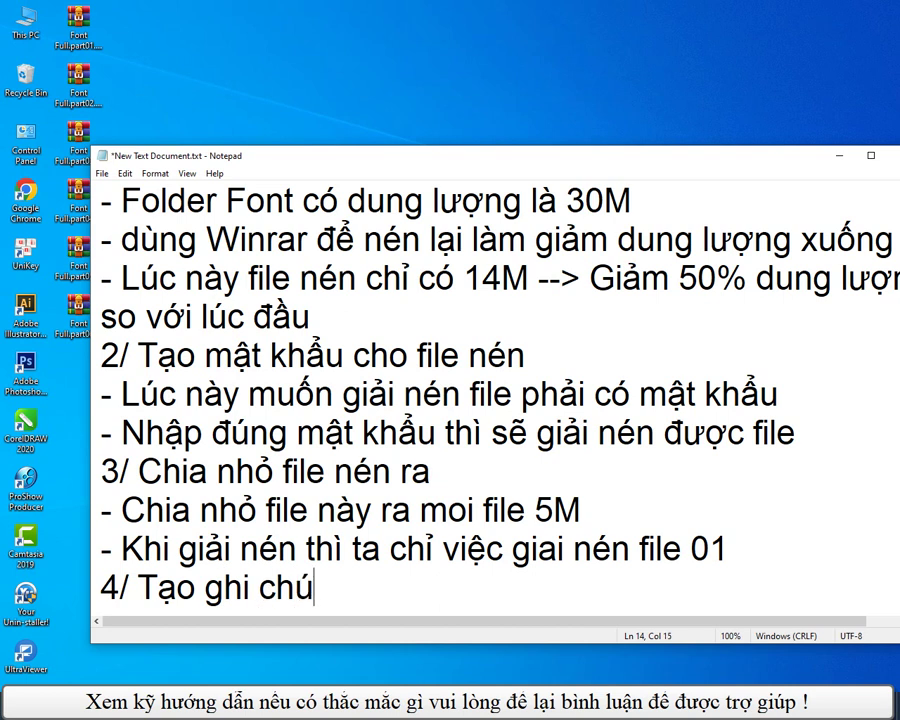
{"action": "type", "text": " cho file ne"}
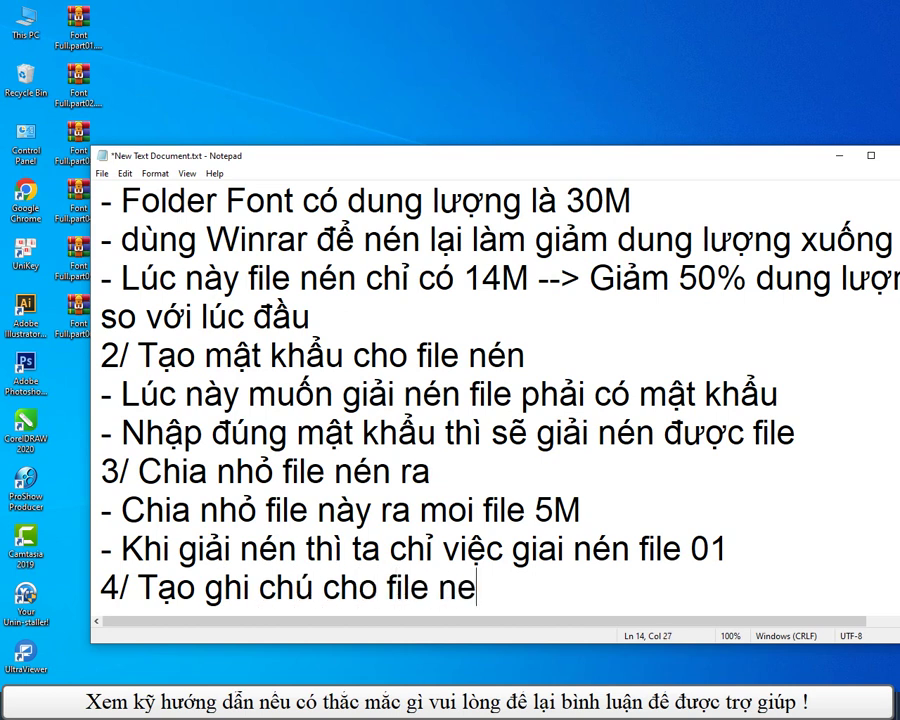
{"action": "key", "text": "BackSpace"}
{"action": "type", "text": "én"}
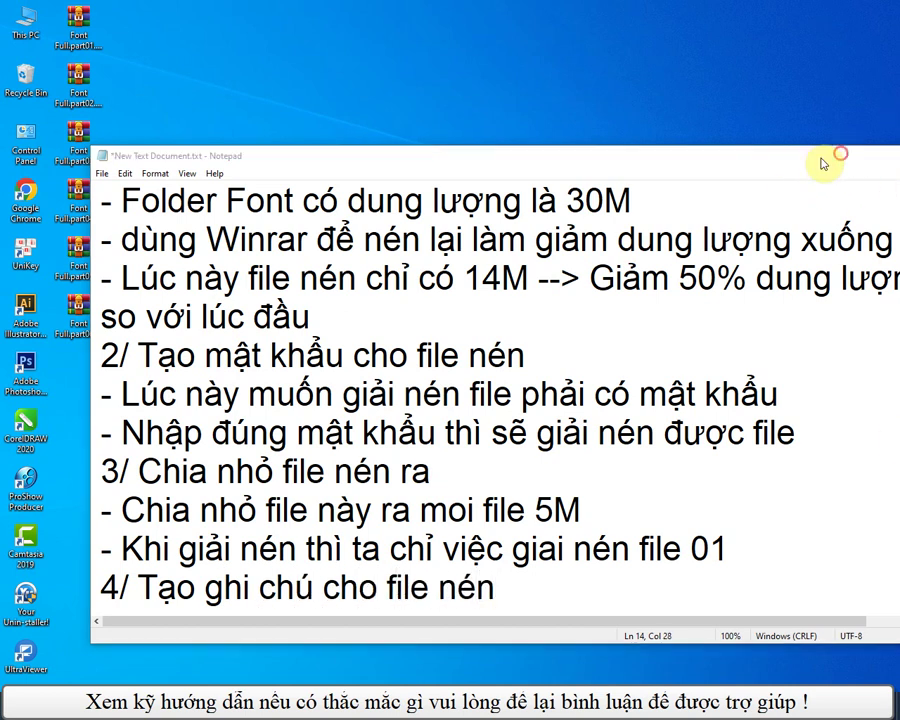
{"action": "left_click", "coordinate": [840, 155]}
Step: Compress the Font Full folder into Font Full.rar with the manual comment "hih xin chào"
{"action": "right_click", "coordinate": [348, 421]}
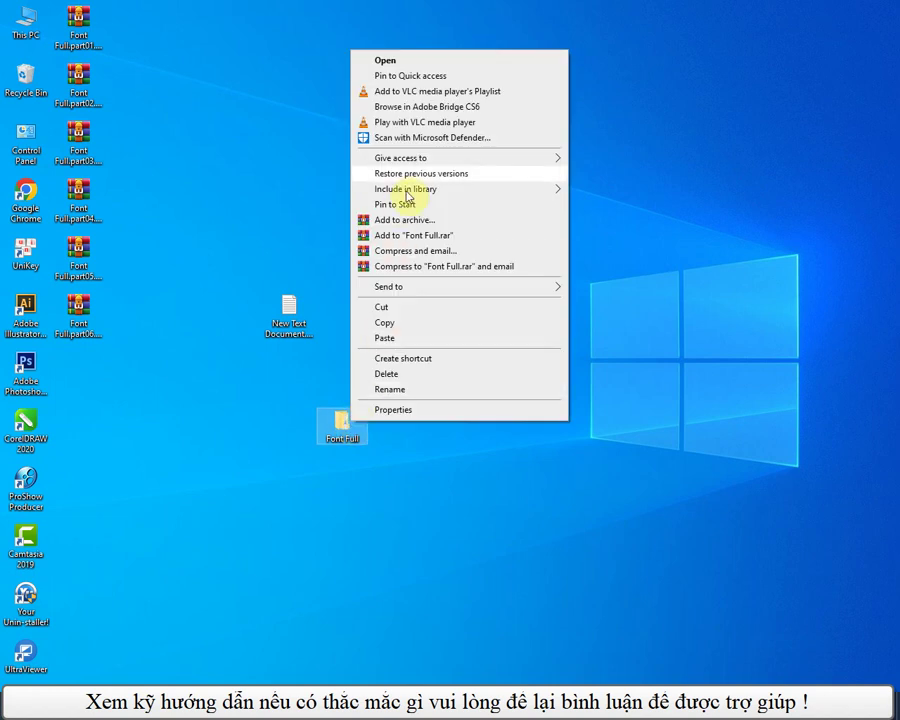
{"action": "left_click", "coordinate": [405, 220]}
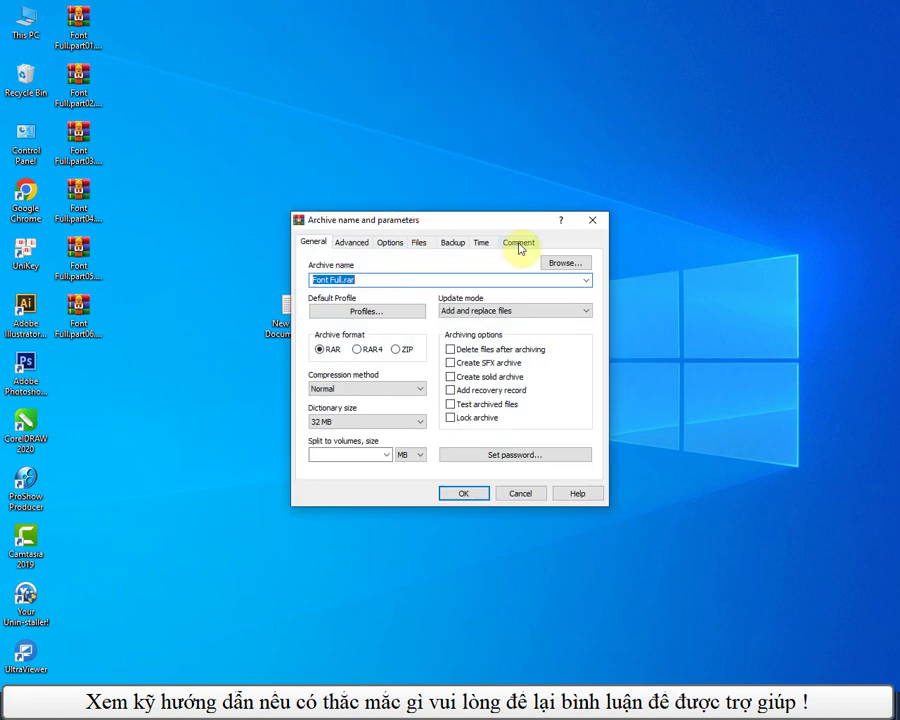
{"action": "left_click", "coordinate": [519, 243]}
{"action": "left_click", "coordinate": [402, 344]}
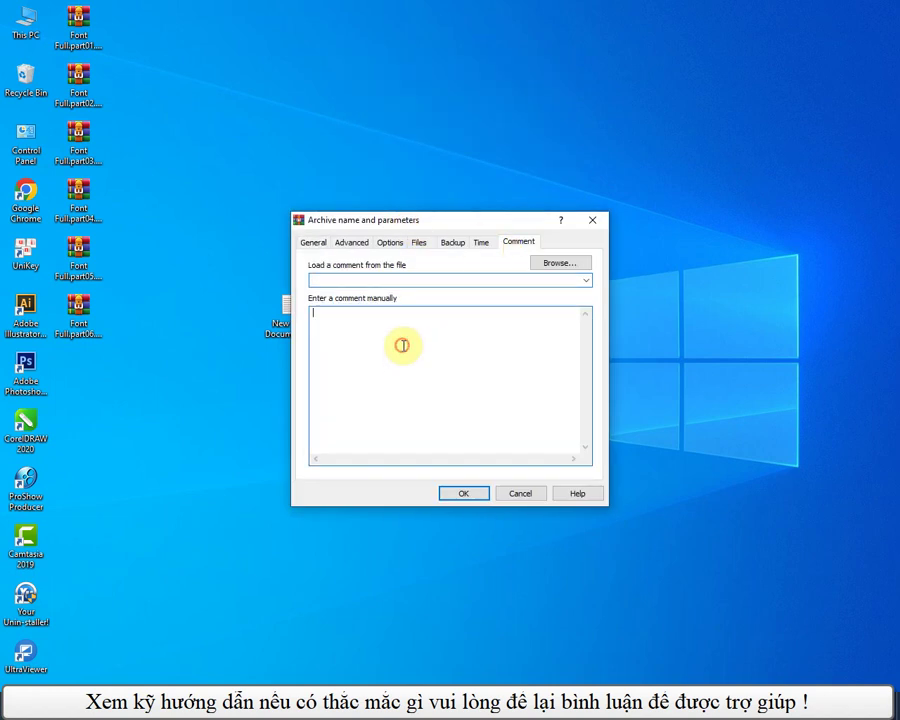
{"action": "type", "text": "hih xin chào"}
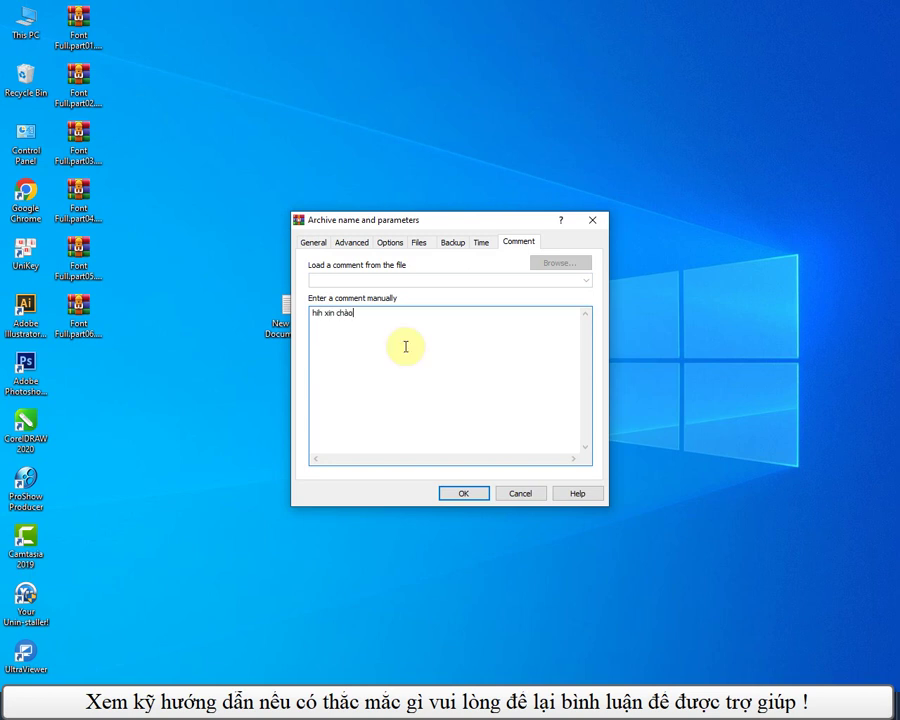
{"action": "left_click", "coordinate": [463, 493]}
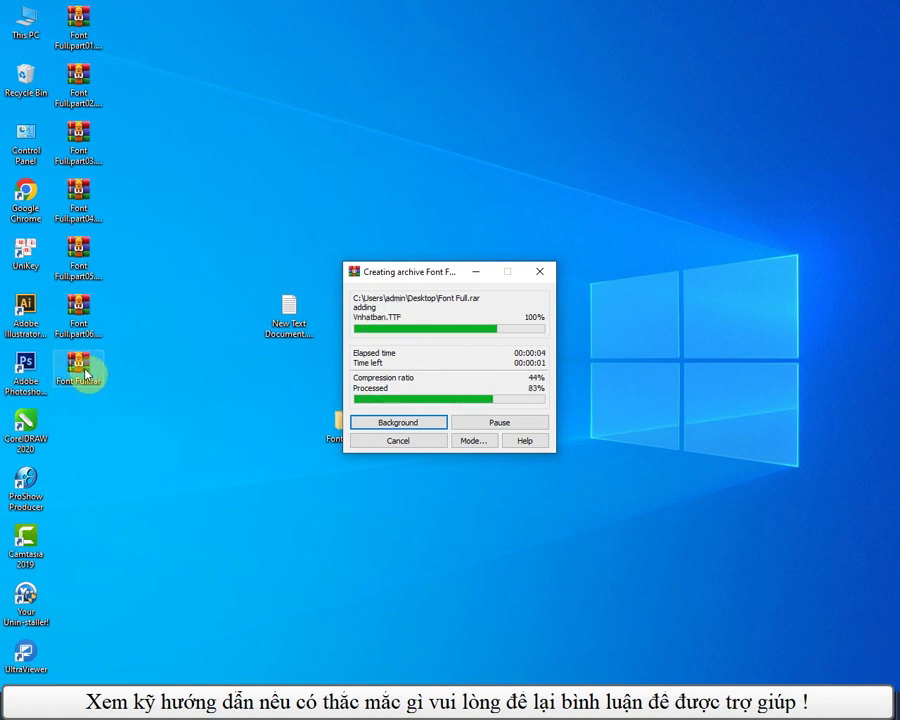
Step: Move Font Full.rar to the middle of the desktop, open it to examine its comment, and close the archive window
{"action": "left_click_drag", "start_coordinate": [87, 374], "coordinate": [508, 261]}
{"action": "double_click", "coordinate": [505, 259]}
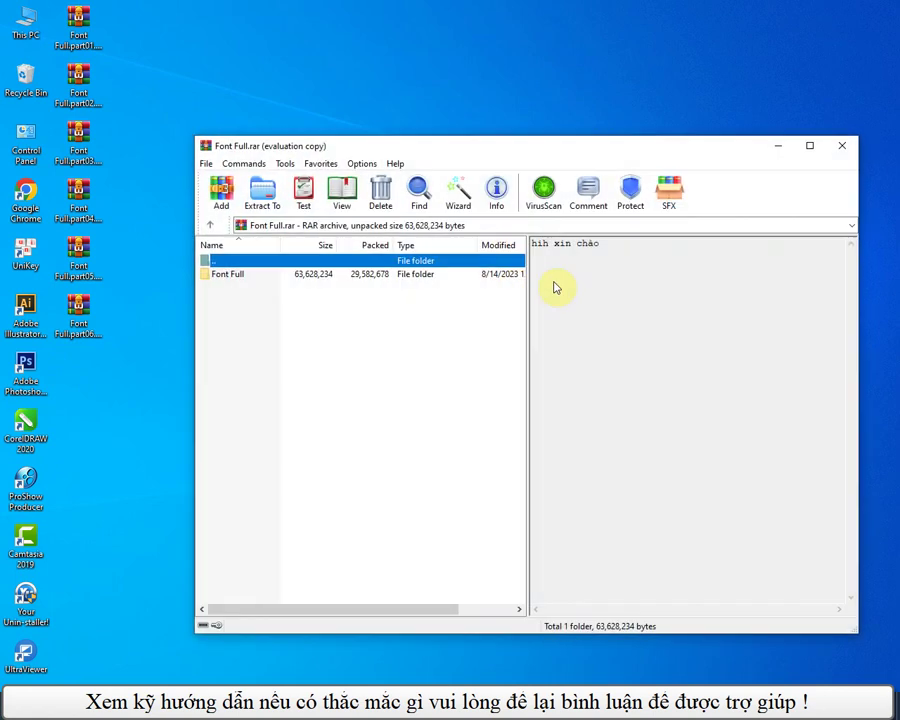
{"action": "left_click_drag", "start_coordinate": [608, 247], "coordinate": [522, 244]}
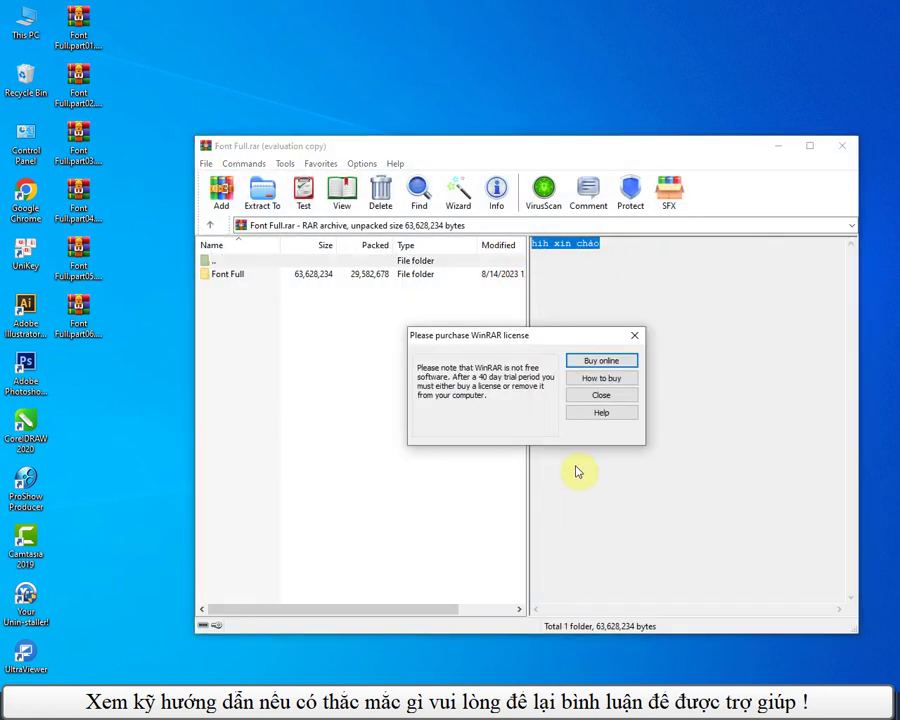
{"action": "left_click", "coordinate": [600, 395]}
{"action": "left_click", "coordinate": [838, 148]}
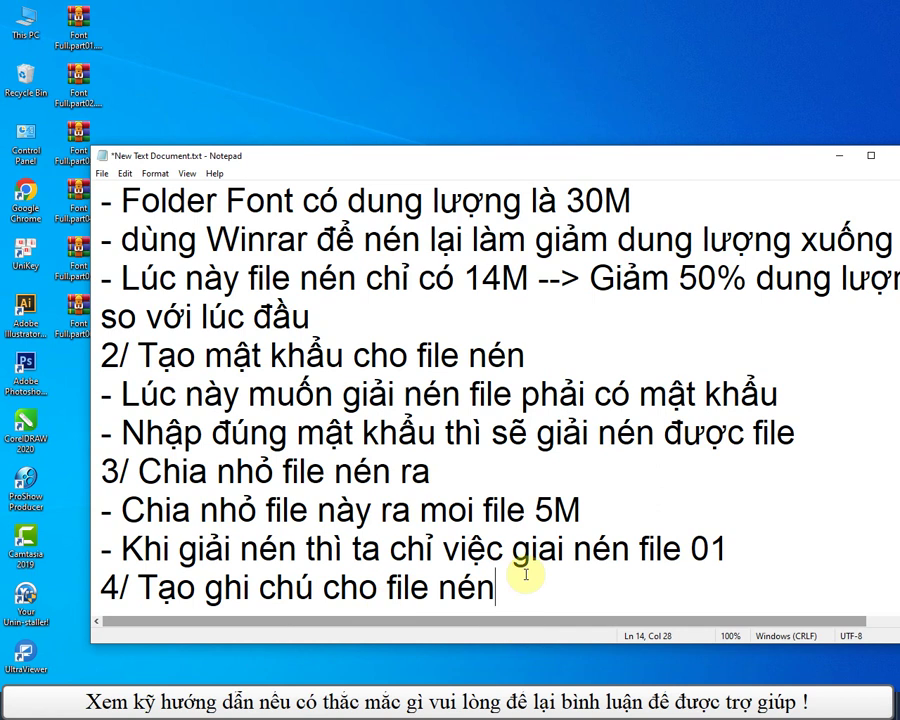
Step: Add the line "5. tạo file cài đặt exe" at the end of the notes
{"action": "left_click", "coordinate": [524, 574]}
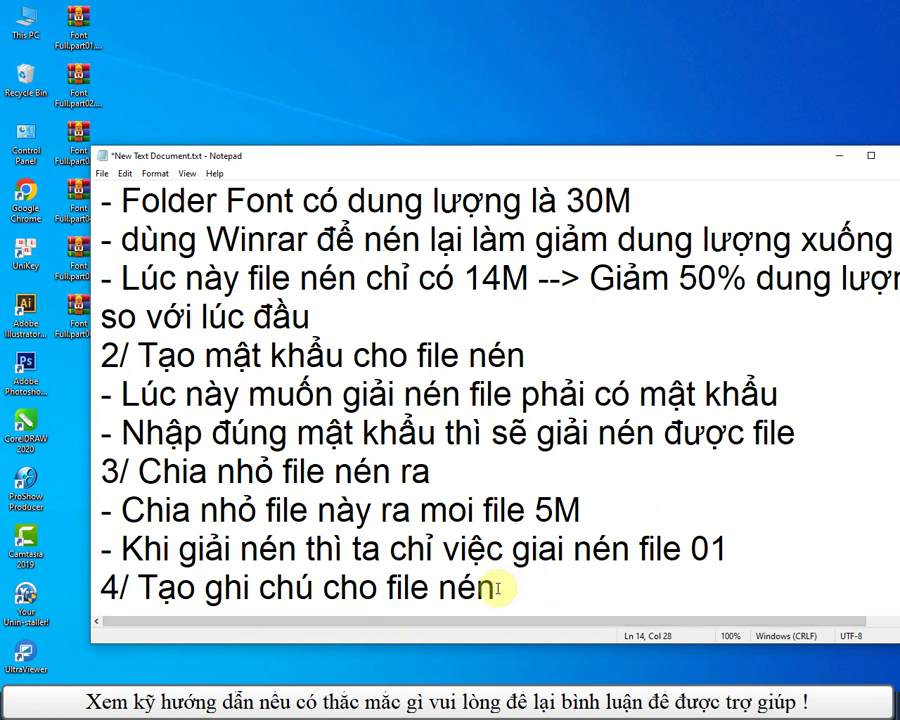
{"action": "key", "text": "Return"}
{"action": "type", "text": "5. tao file cài đa"}
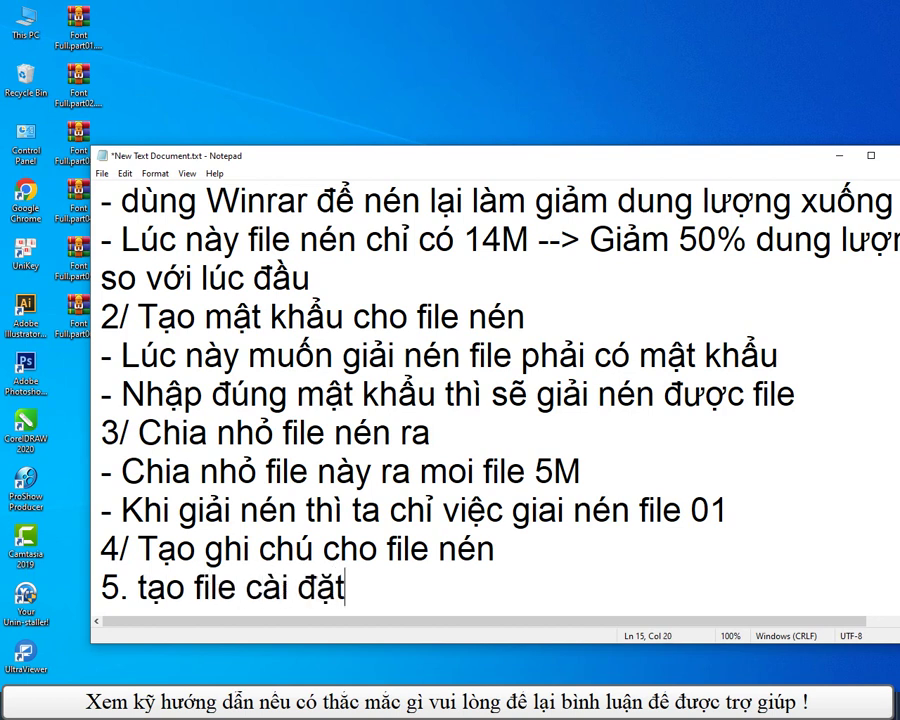
{"action": "type", "text": "t exe"}
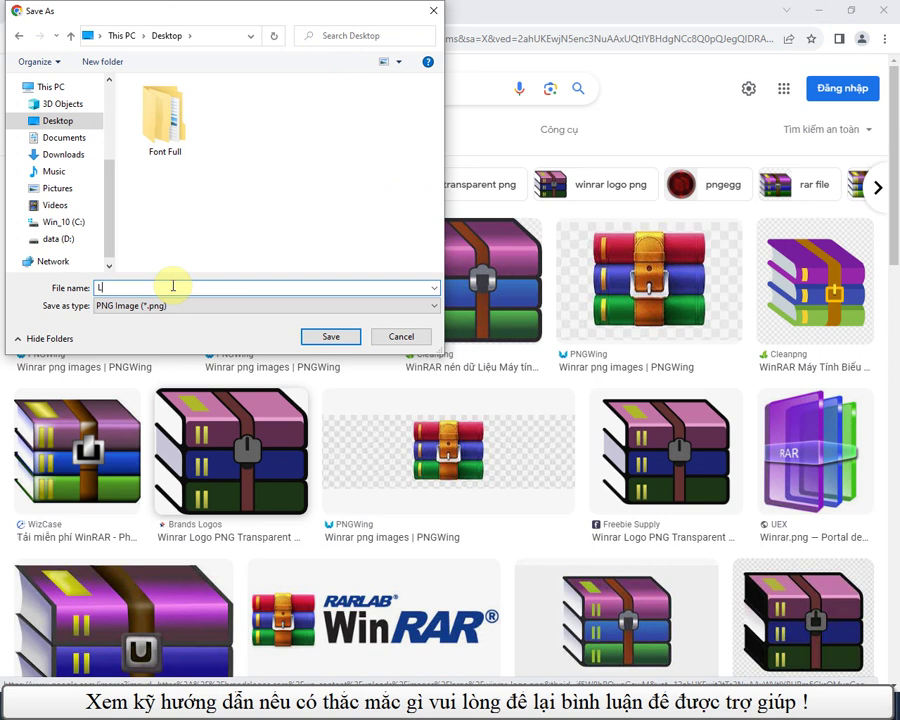
Step: Save the WinRAR logo image to the desktop as a PNG named Logo-winrar
{"action": "type", "text": "Log"}
{"action": "type", "text": "o-winrar"}
{"action": "key", "text": "Return"}
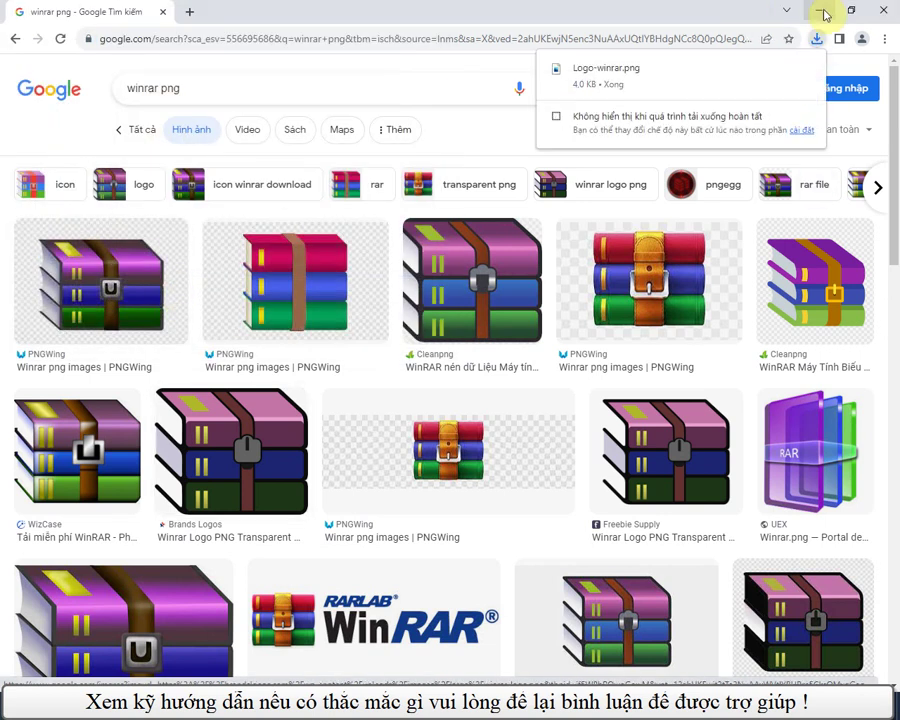
Step: Move Logo-winrar.png to the middle of the desktop and resize the notes window to sit below the desktop files
{"action": "left_click", "coordinate": [824, 10]}
{"action": "left_click_drag", "start_coordinate": [80, 364], "coordinate": [566, 329]}
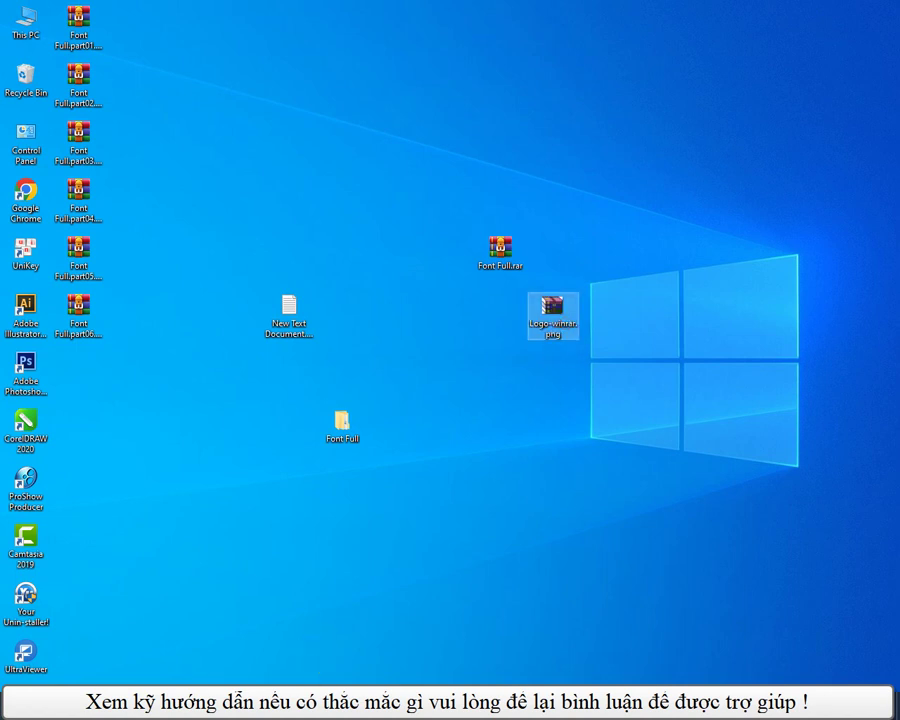
{"action": "left_click", "coordinate": [376, 705]}
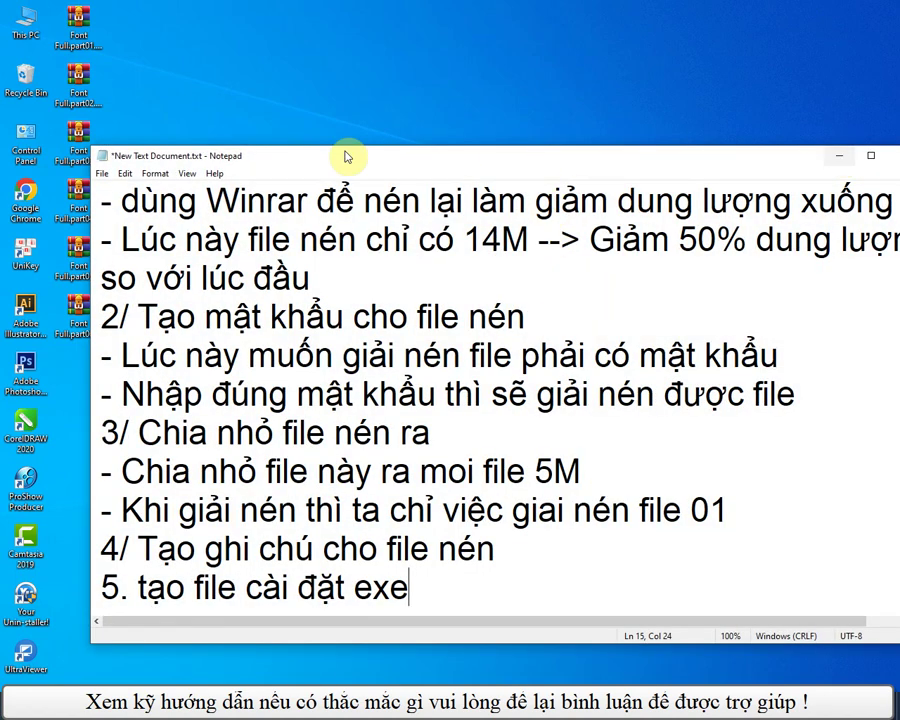
{"action": "left_click_drag", "start_coordinate": [110, 156], "coordinate": [497, 397]}
{"action": "left_click_drag", "start_coordinate": [657, 392], "coordinate": [318, 374]}
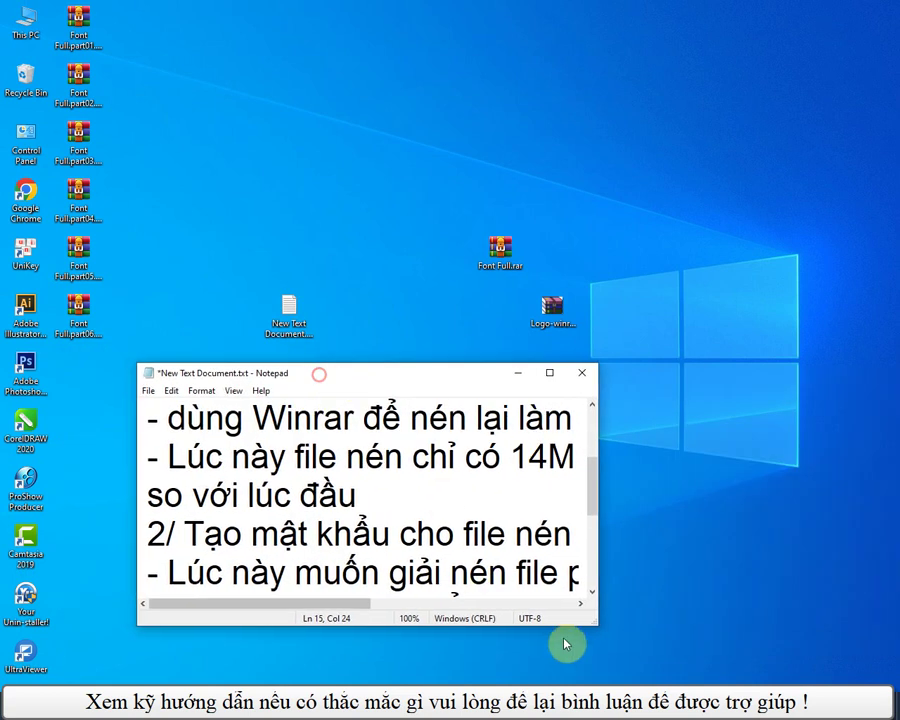
{"action": "left_click_drag", "start_coordinate": [591, 626], "coordinate": [807, 667]}
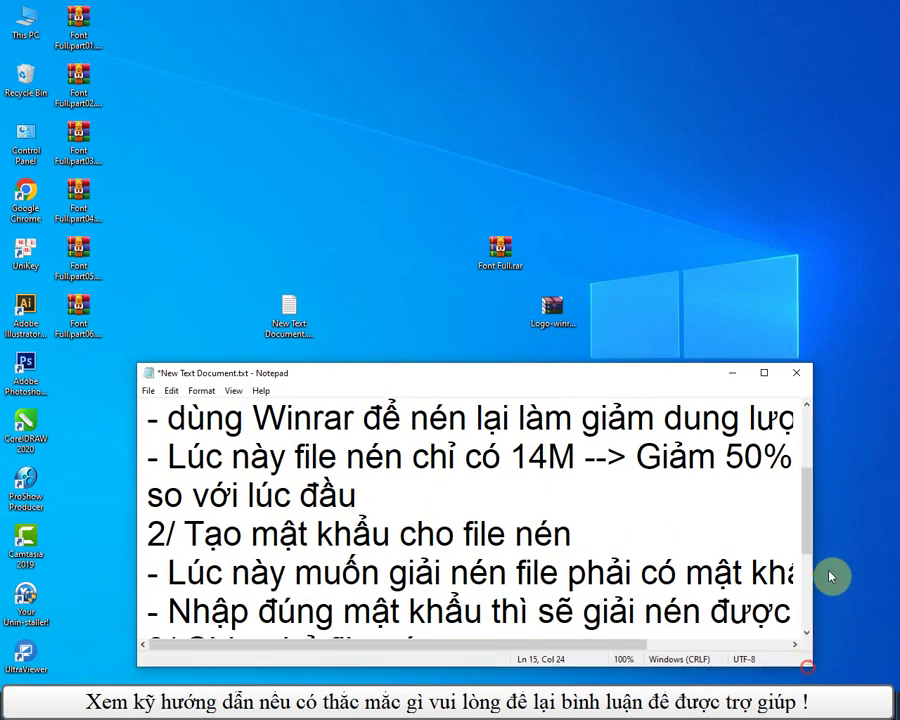
Step: Add the line "- Tai file logo cho winrar" at the end of the notes
{"action": "left_click_drag", "start_coordinate": [812, 540], "coordinate": [812, 619]}
{"action": "key", "text": "Return"}
{"action": "type", "text": "- "}
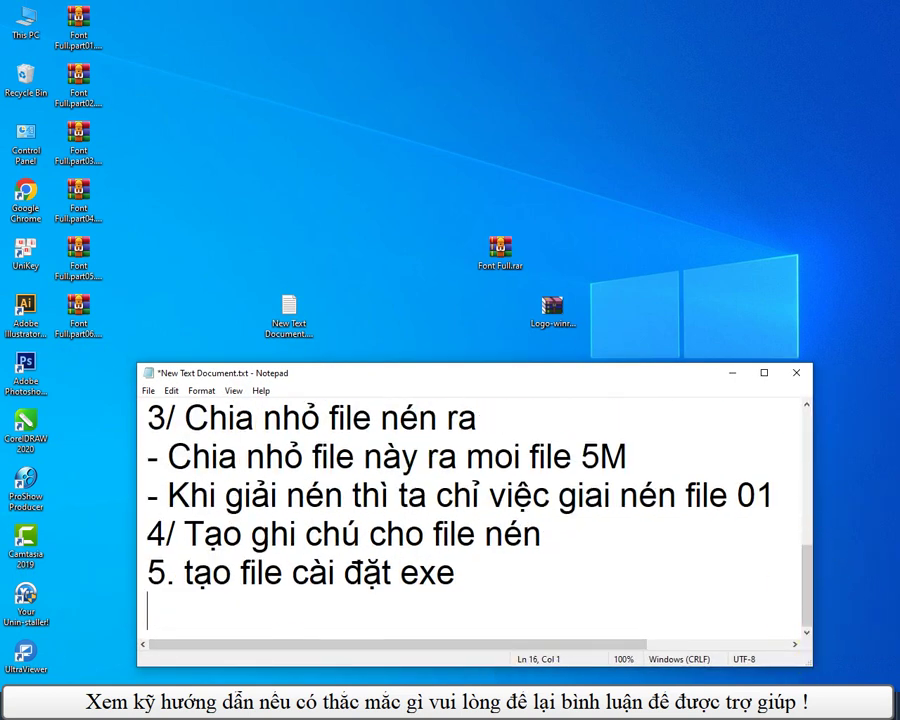
{"action": "type", "text": "Tai file"}
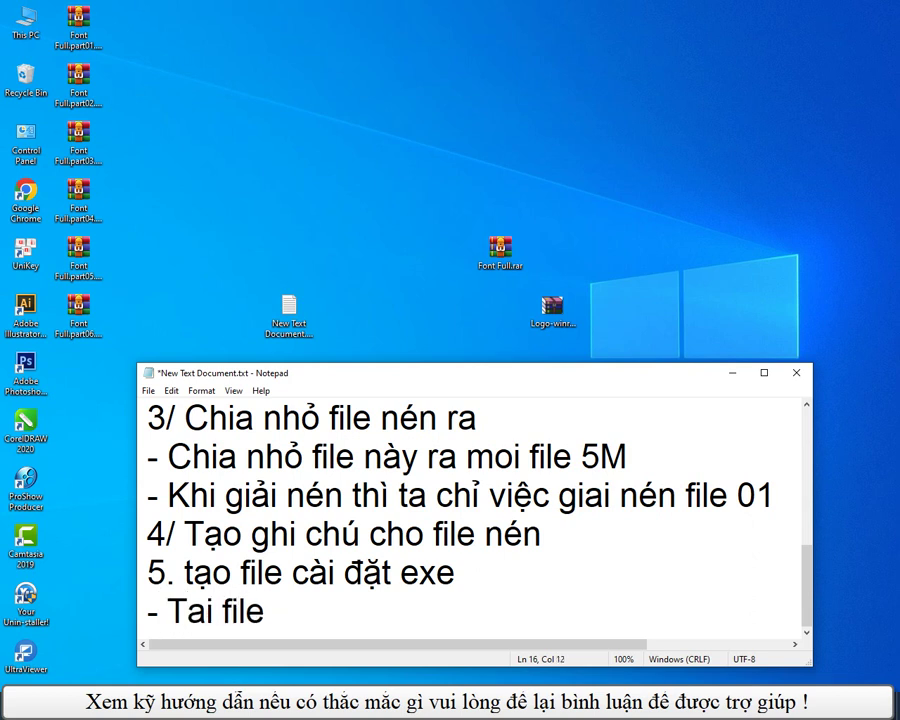
{"action": "type", "text": " logo cho"}
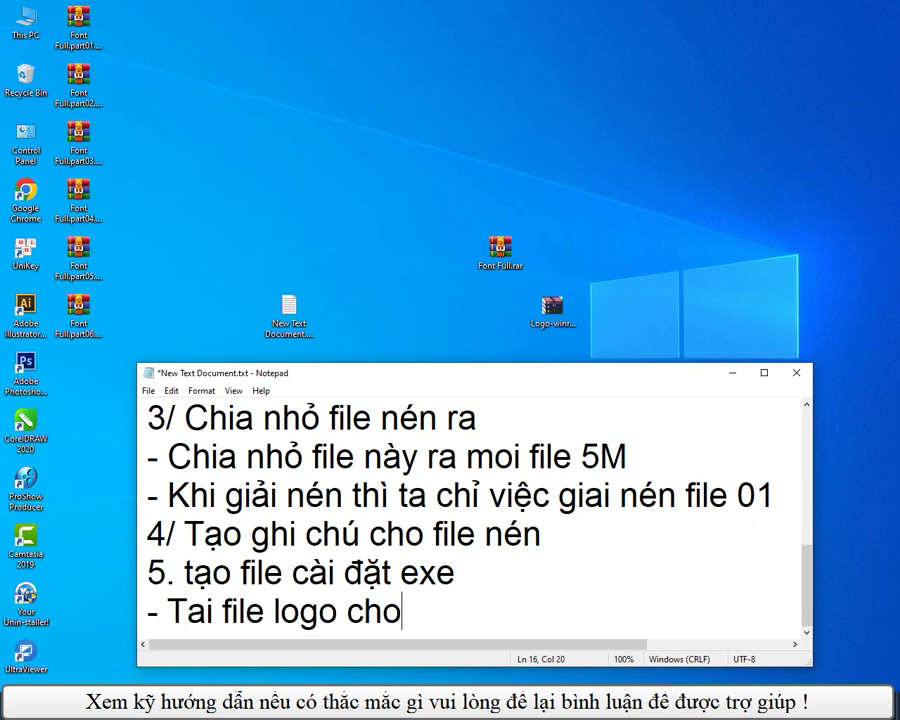
{"action": "type", "text": " winrar"}
{"action": "key", "text": "Return"}
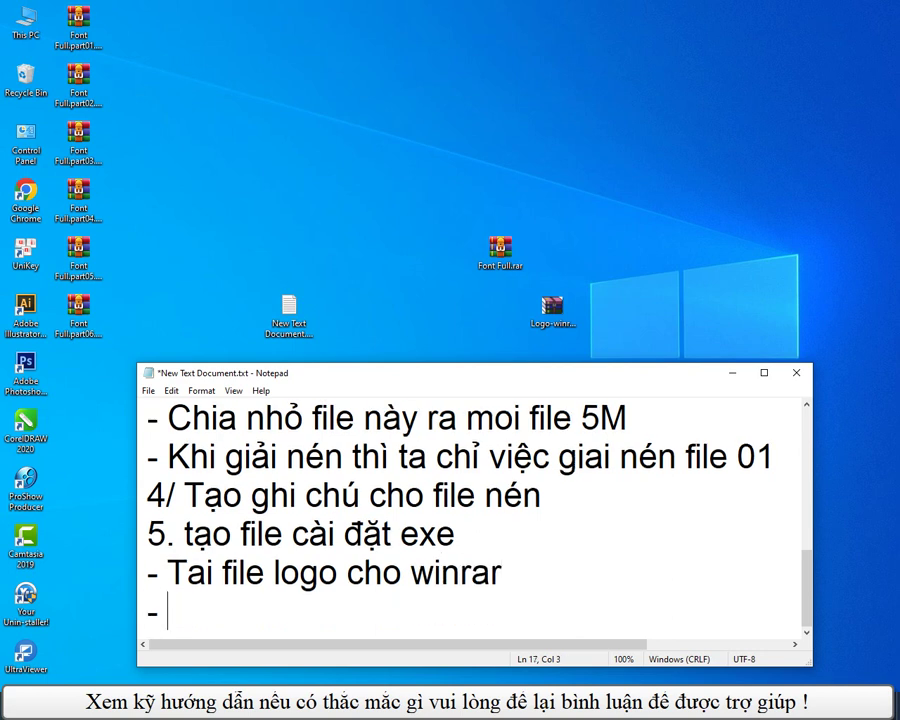
Step: Add the line "- Cách tạo file cài đặt Font" to the notes and minimize them
{"action": "type", "text": "- Cách ta"}
{"action": "type", "text": "o file cai"}
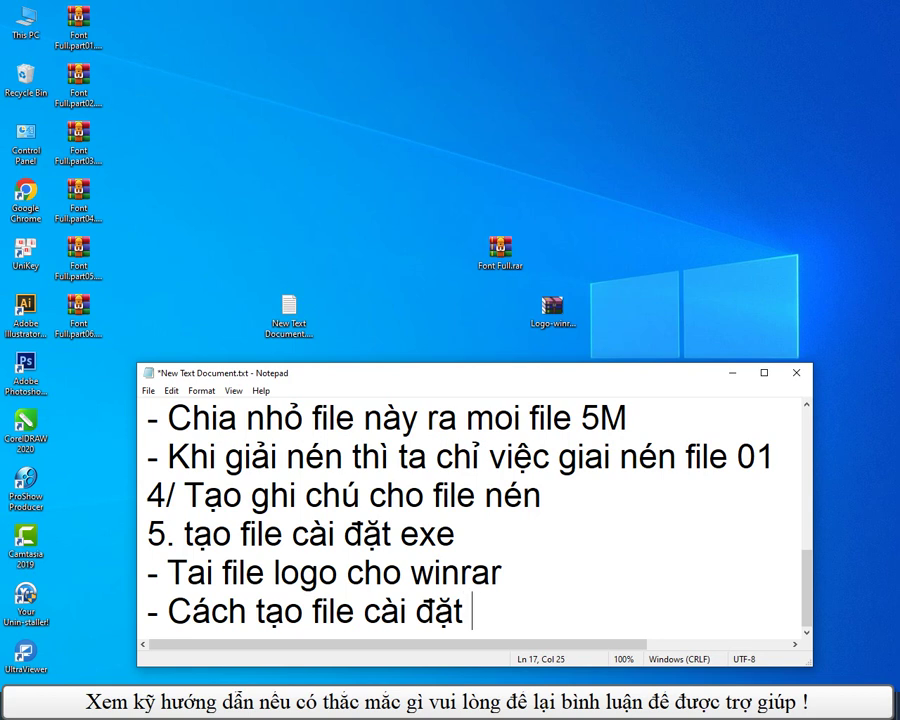
{"action": "type", "text": " đặt Font"}
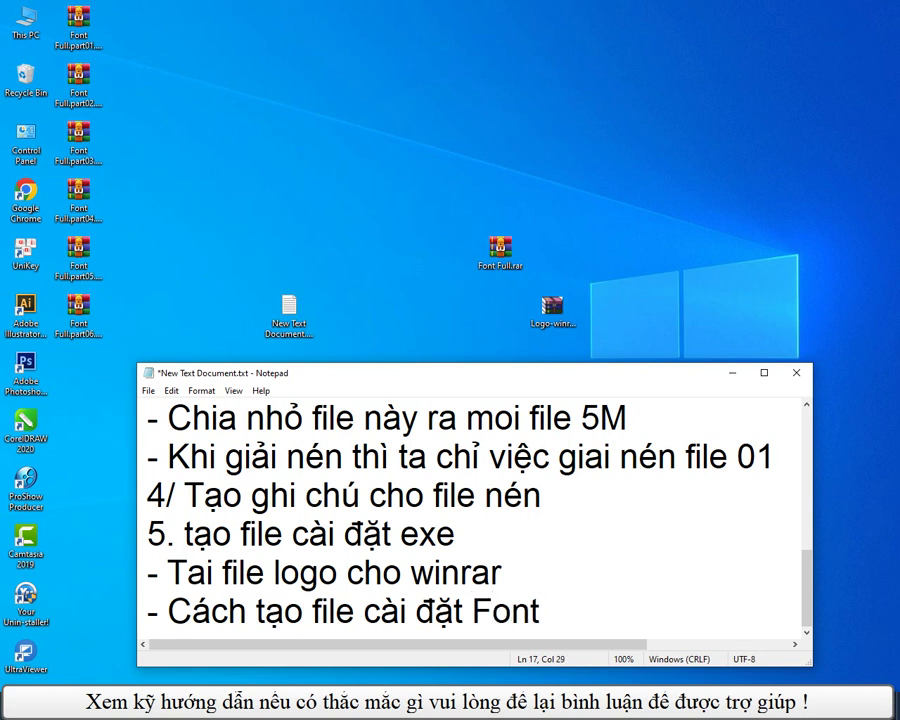
{"action": "left_click", "coordinate": [733, 373]}
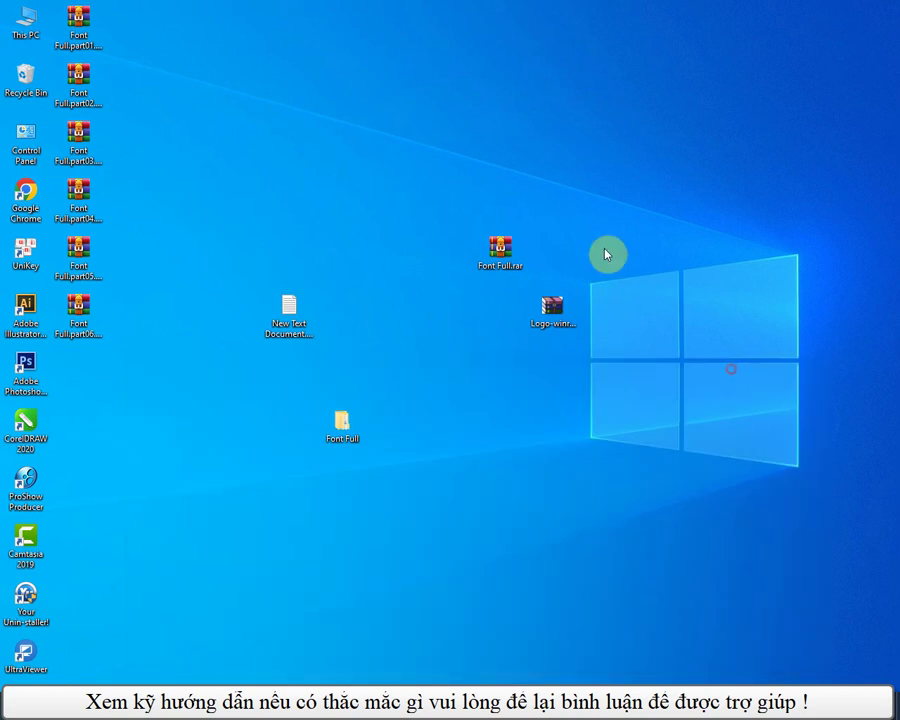
Step: Delete Font Full.rar and all the Font Full part volumes from the desktop
{"action": "left_click", "coordinate": [500, 255]}
{"action": "key", "text": "Delete"}
{"action": "left_click_drag", "start_coordinate": [181, 358], "coordinate": [74, 32]}
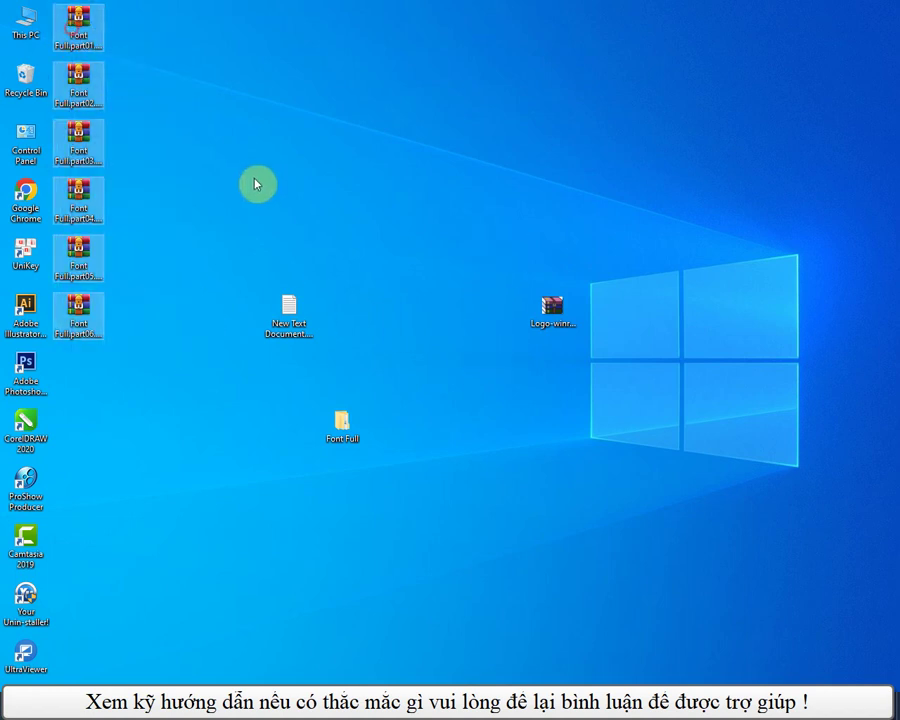
{"action": "key", "text": "Delete"}
Step: Set up a solid SFX archive of the Font Full folder in WinRAR and open its advanced SFX options
{"action": "left_click", "coordinate": [341, 424]}
{"action": "right_click", "coordinate": [341, 423]}
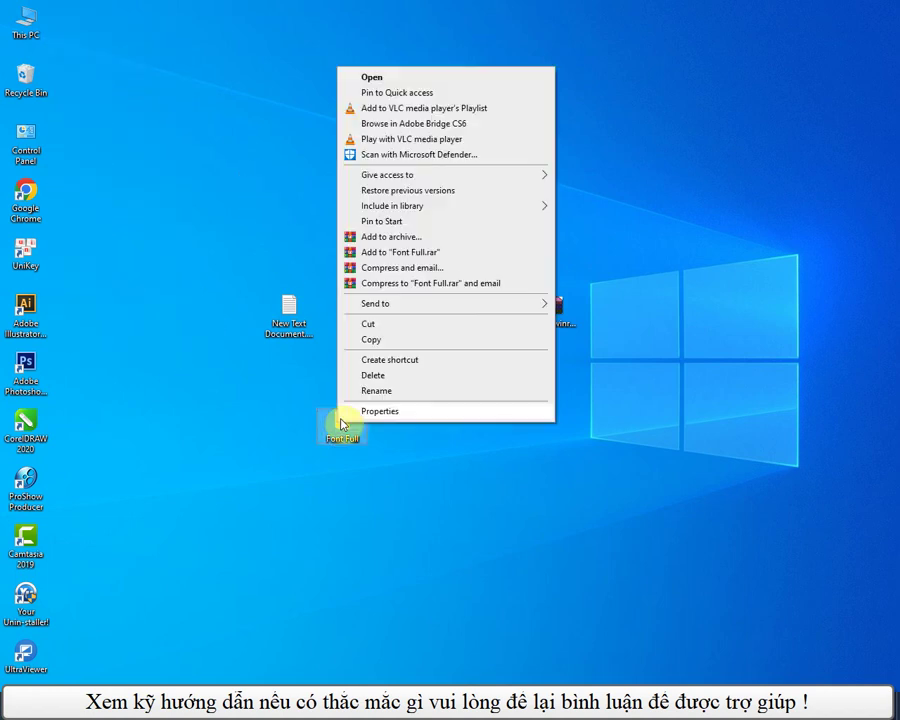
{"action": "left_click", "coordinate": [395, 243]}
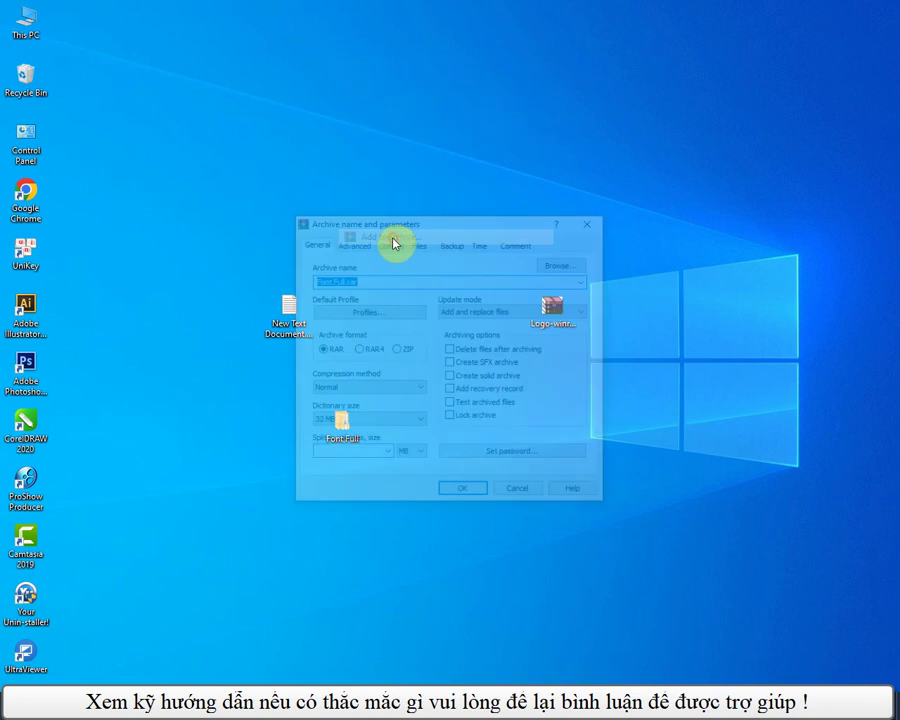
{"action": "left_click_drag", "start_coordinate": [434, 217], "coordinate": [368, 18]}
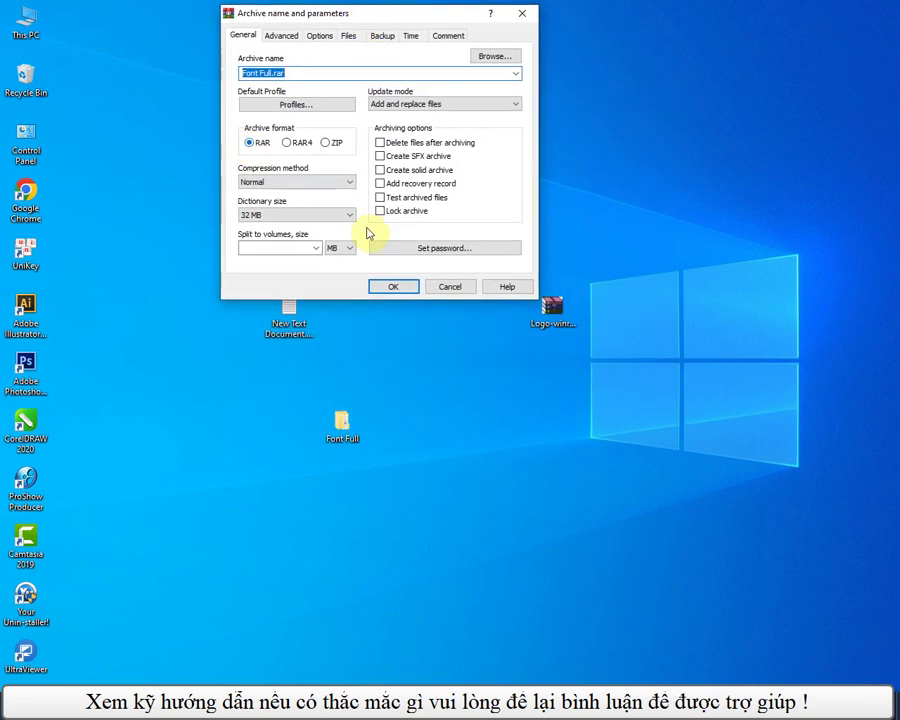
{"action": "left_click", "coordinate": [381, 157]}
{"action": "left_click", "coordinate": [380, 170]}
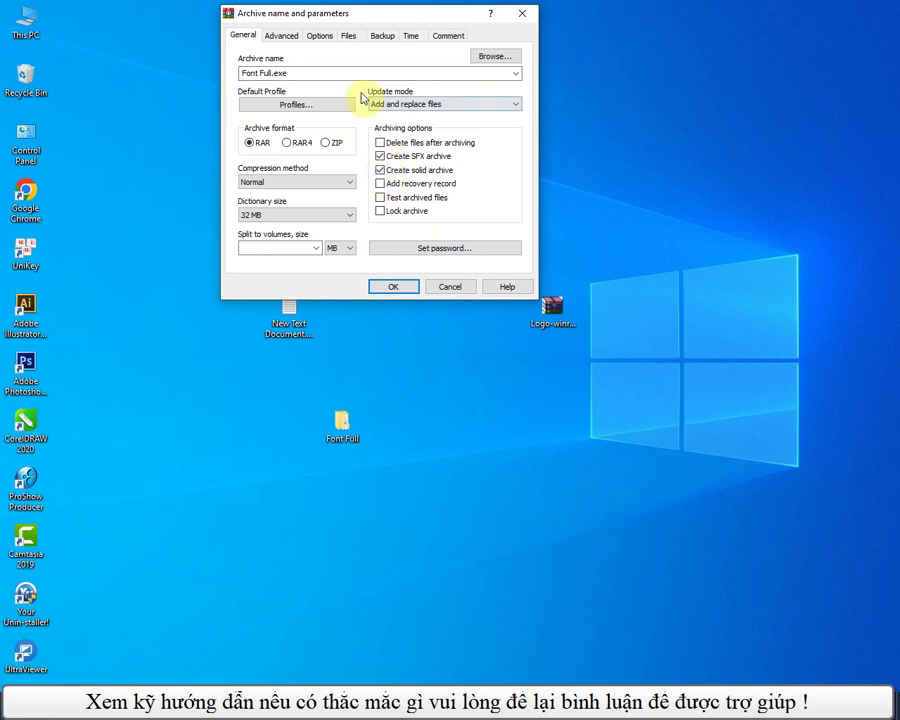
{"action": "left_click", "coordinate": [288, 37]}
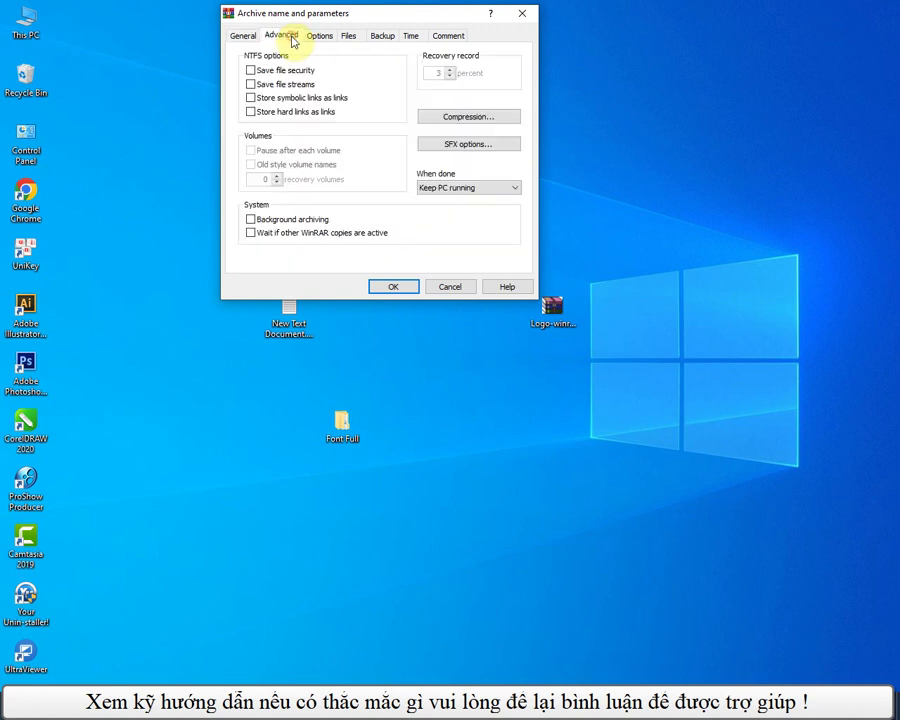
{"action": "left_click", "coordinate": [471, 145]}
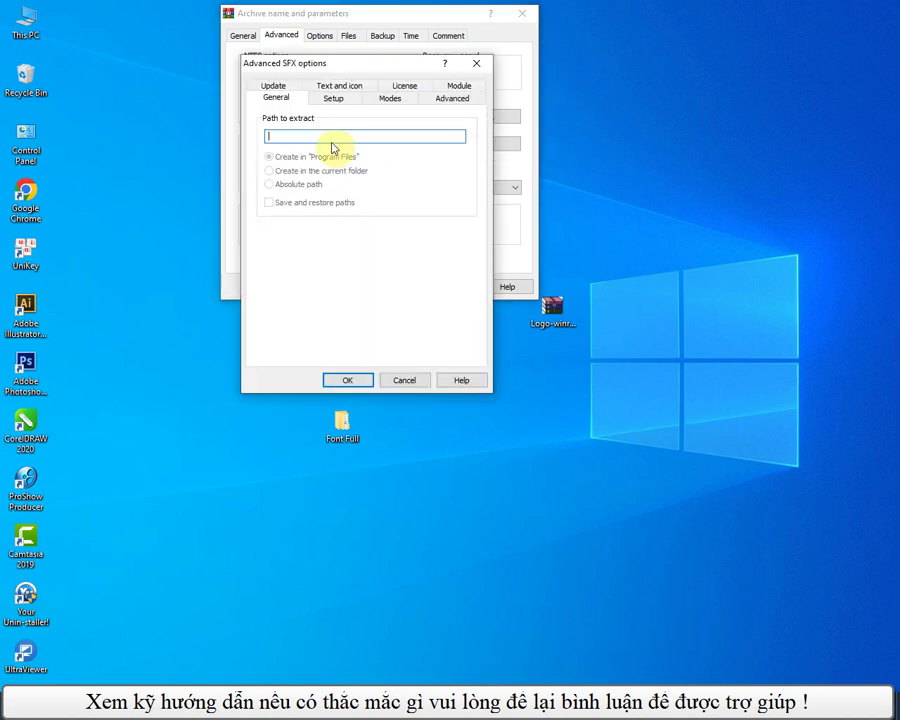
Step: Add the line "- đường dẫn Font sẽ được cài đặt" at the end of the notes and minimize them
{"action": "left_click", "coordinate": [400, 672]}
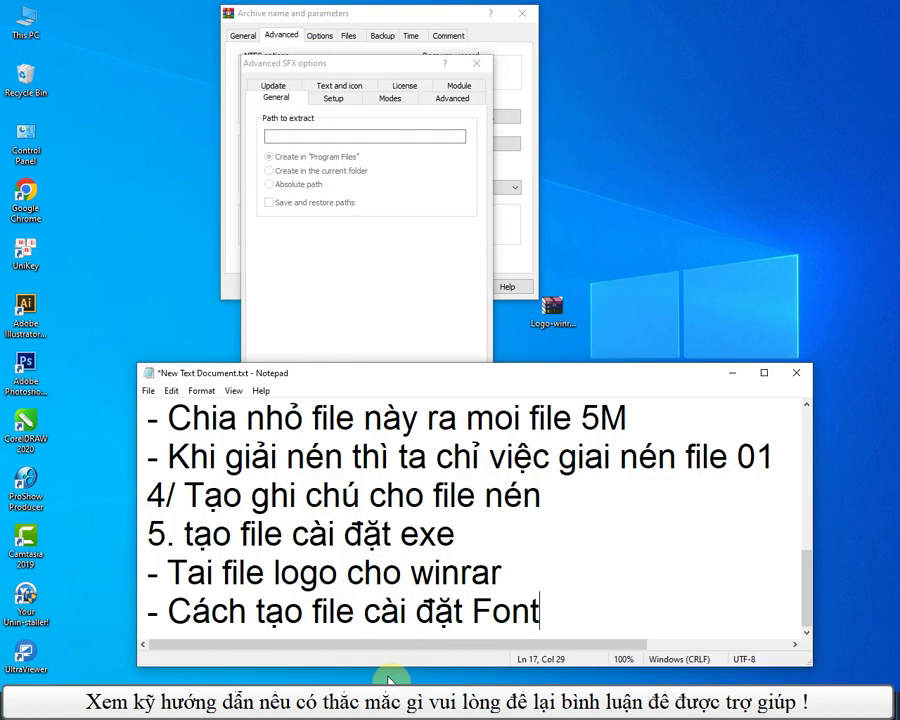
{"action": "key", "text": "Return"}
{"action": "type", "text": "- dudongwf danax Font"}
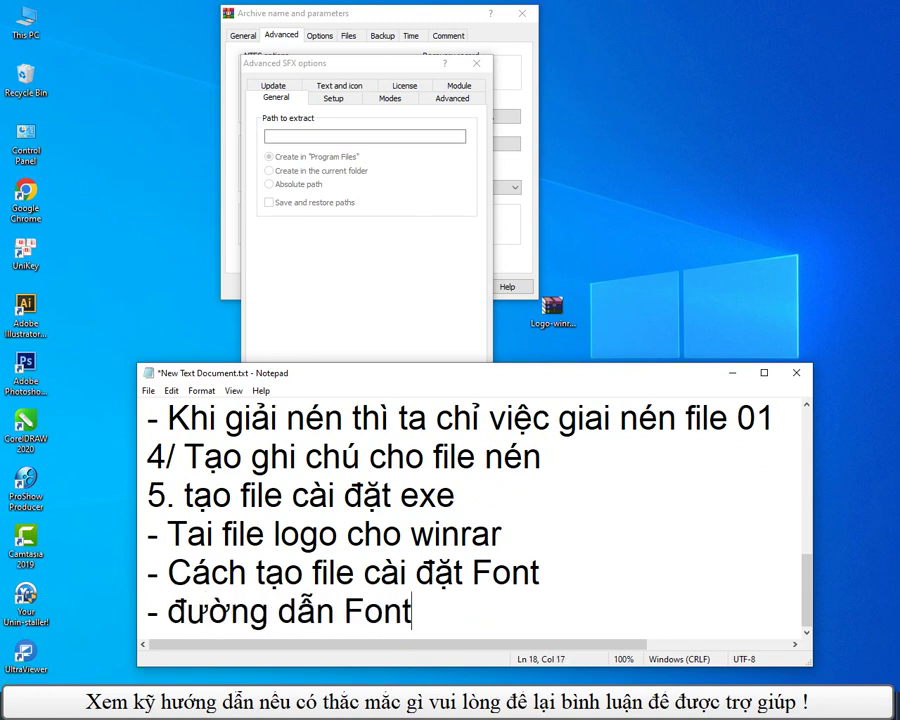
{"action": "type", "text": " sex dduocwj caif dda"}
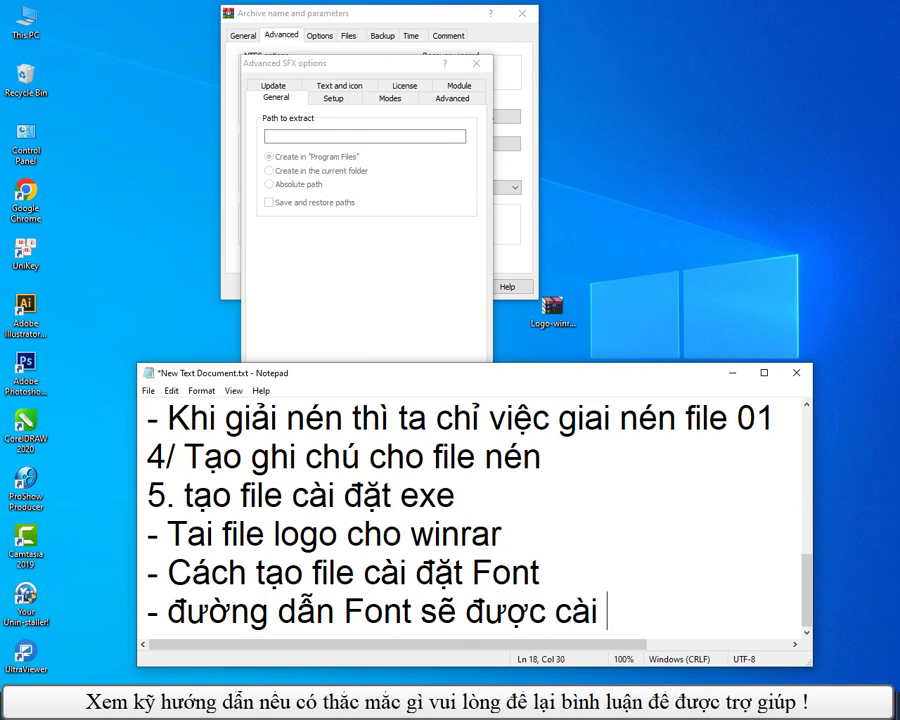
{"action": "type", "text": "tj"}
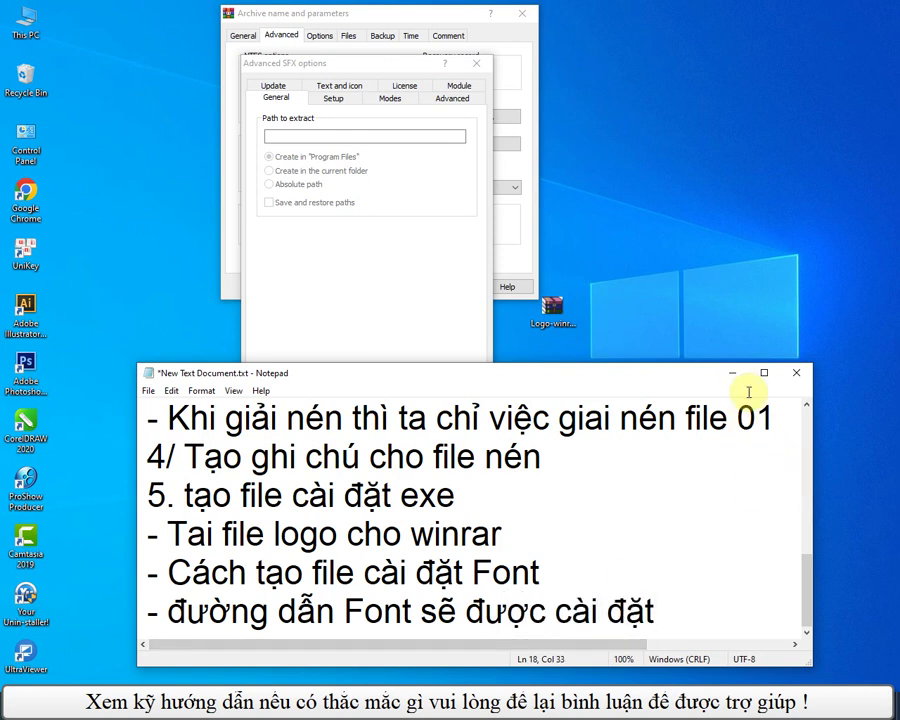
{"action": "left_click", "coordinate": [733, 372]}
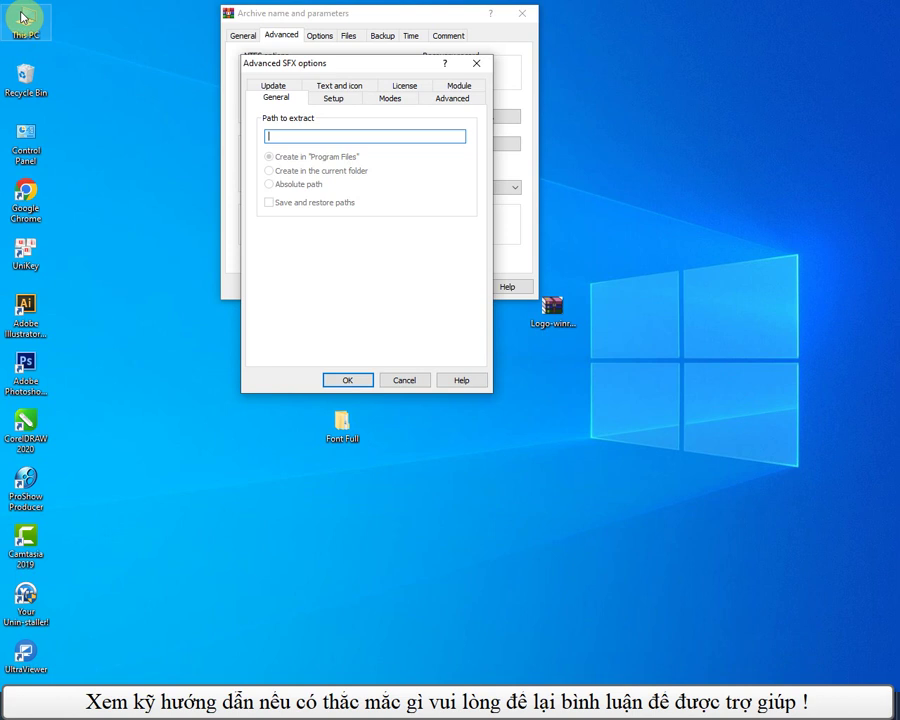
Step: Start a new last line in the notes reading "Mặc định là:"
{"action": "left_click", "coordinate": [478, 705]}
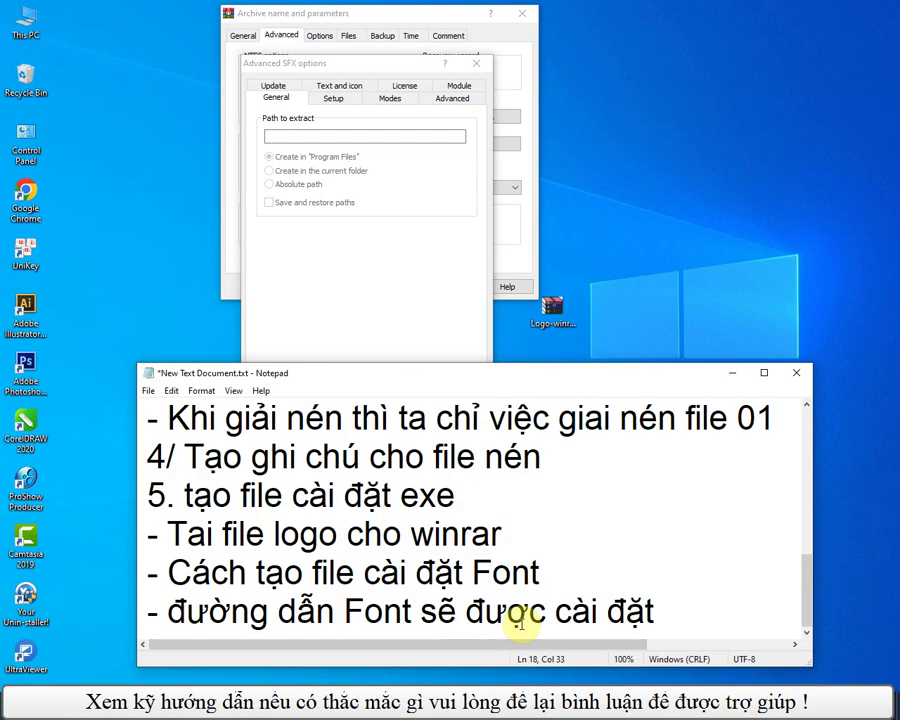
{"action": "key", "text": "Return"}
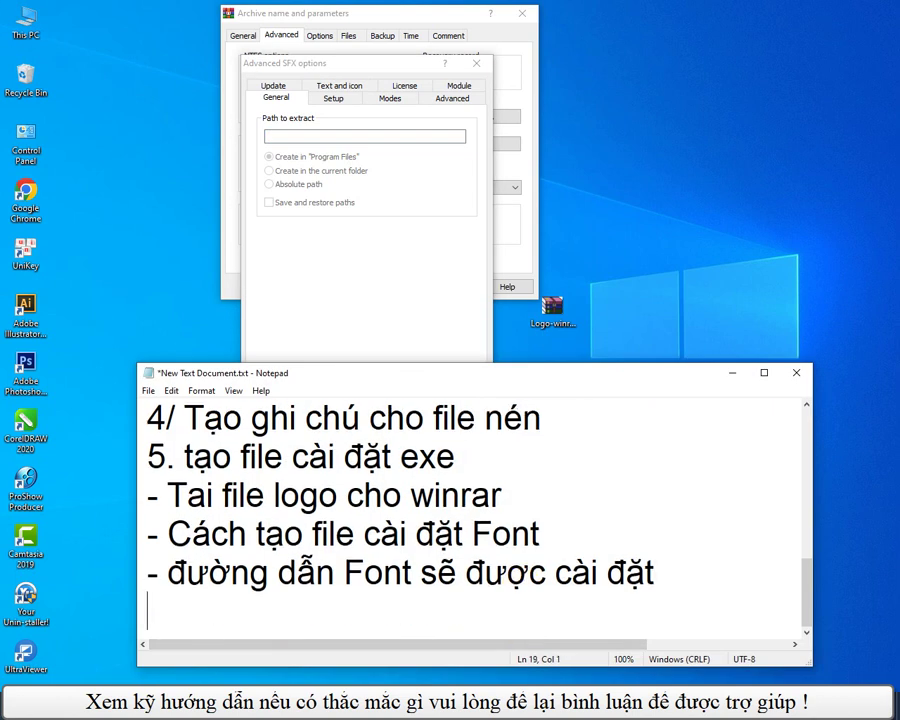
{"action": "type", "text": "Ma"}
{"action": "type", "text": "c đinh"}
{"action": "type", "text": " là"}
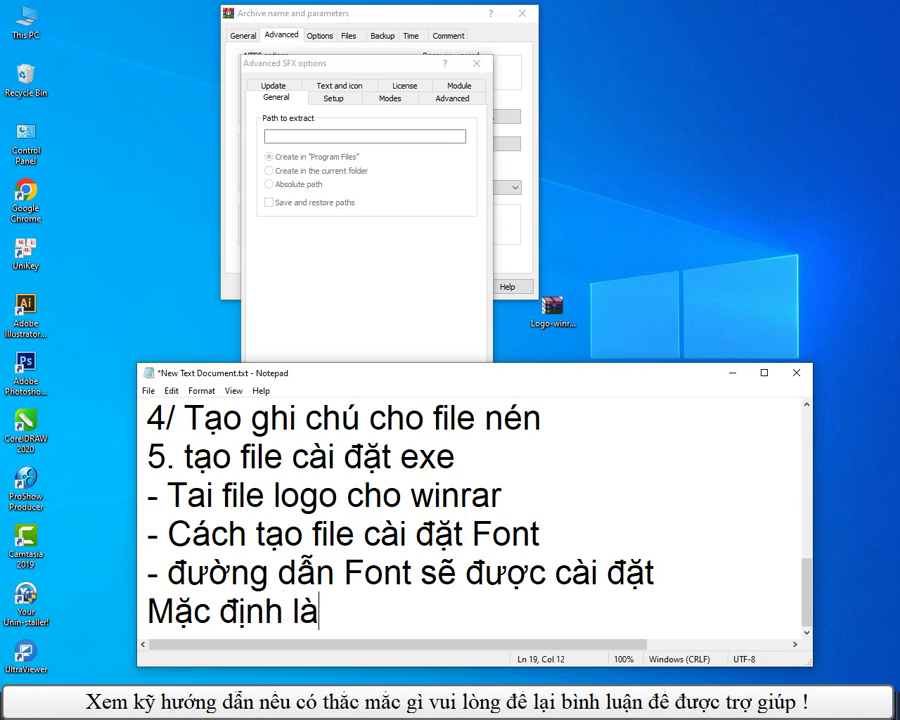
{"action": "type", "text": ":"}
Step: Copy the path C:\Windows\Fonts from the system Fonts folder and paste it after "Mặc định là:" in the notes
{"action": "double_click", "coordinate": [25, 18]}
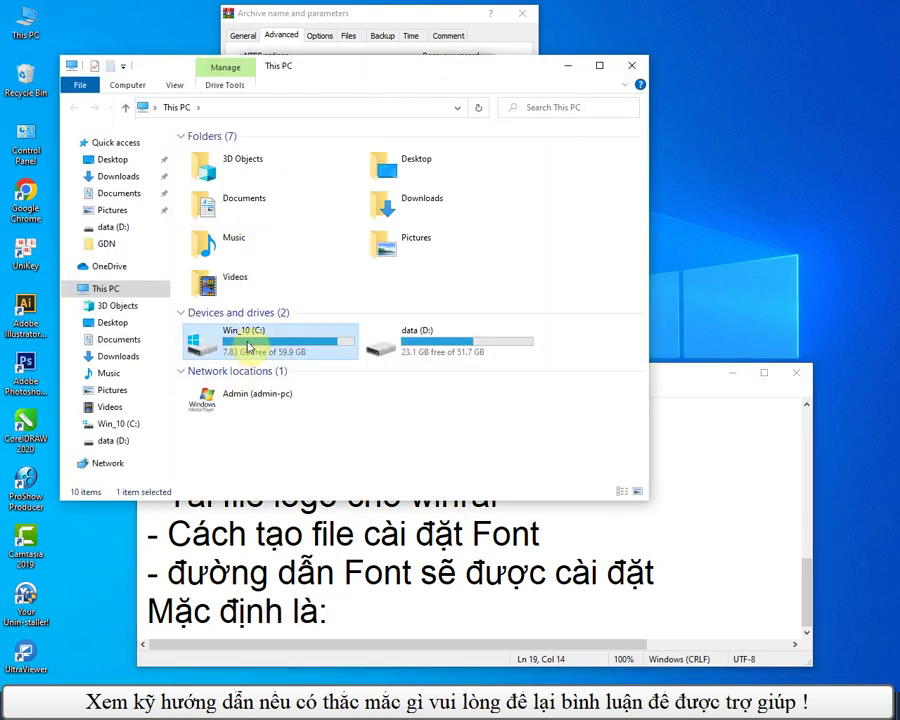
{"action": "double_click", "coordinate": [225, 343]}
{"action": "double_click", "coordinate": [228, 345]}
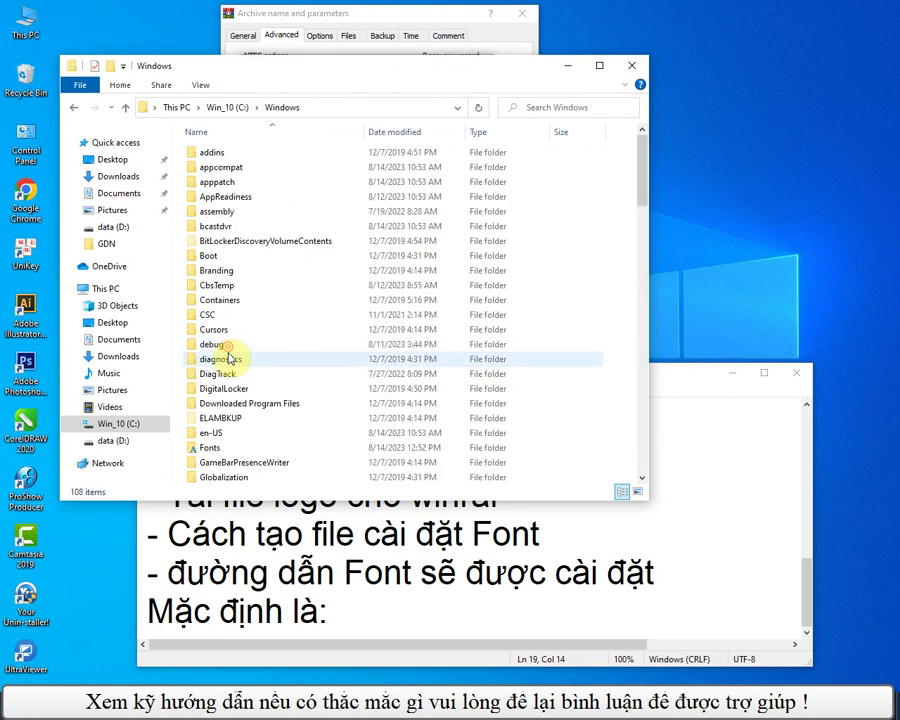
{"action": "left_click", "coordinate": [219, 448]}
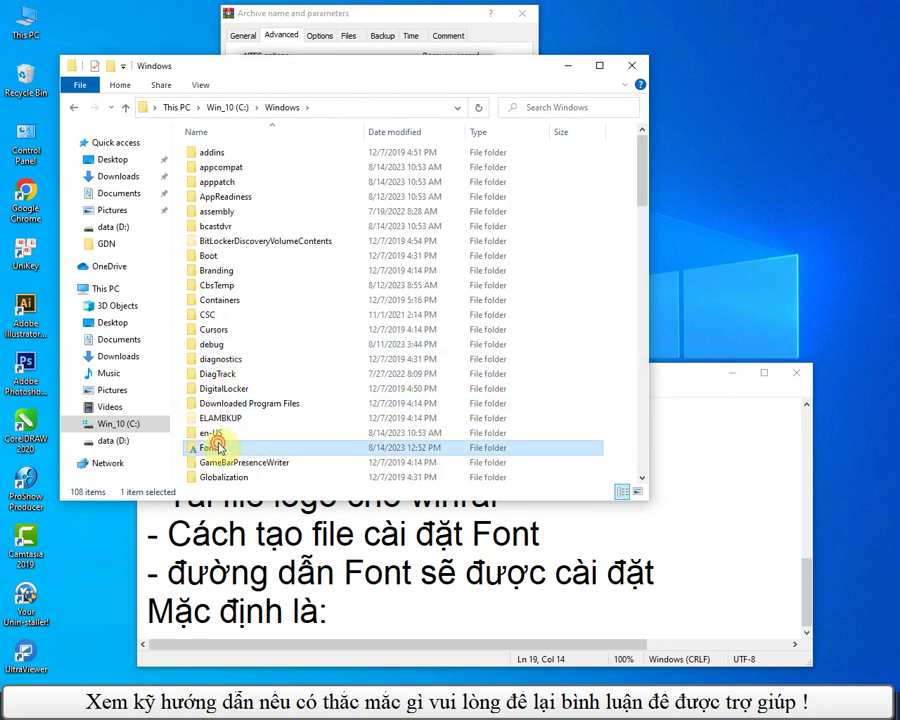
{"action": "double_click", "coordinate": [219, 448]}
{"action": "left_click", "coordinate": [360, 91]}
{"action": "left_click", "coordinate": [247, 90]}
{"action": "double_click", "coordinate": [253, 90]}
{"action": "key", "text": "ctrl+c"}
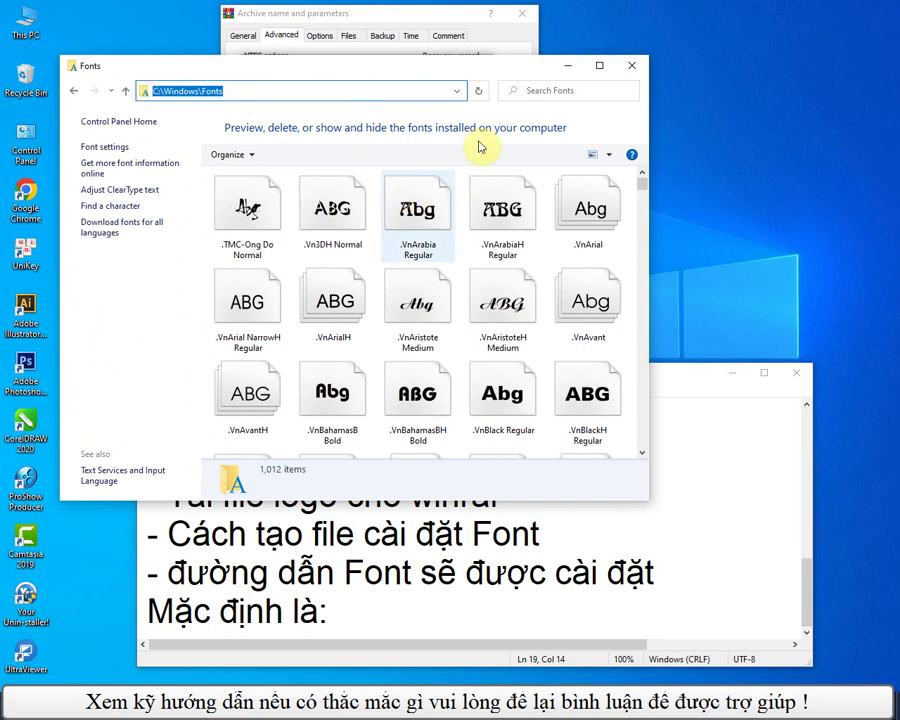
{"action": "left_click", "coordinate": [570, 66]}
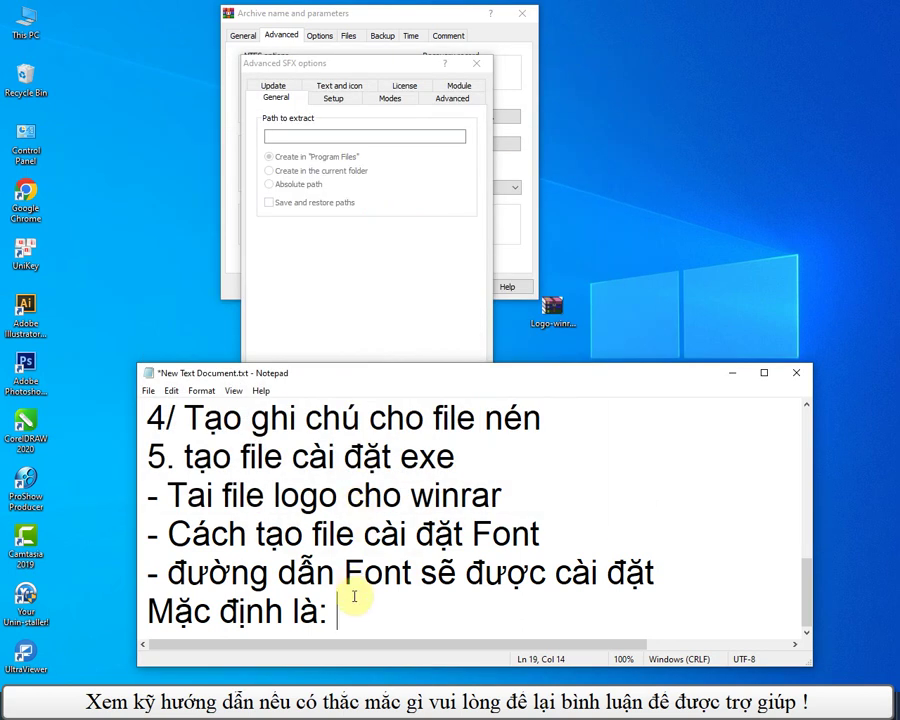
{"action": "key", "text": "ctrl+v"}
{"action": "left_click", "coordinate": [733, 373]}
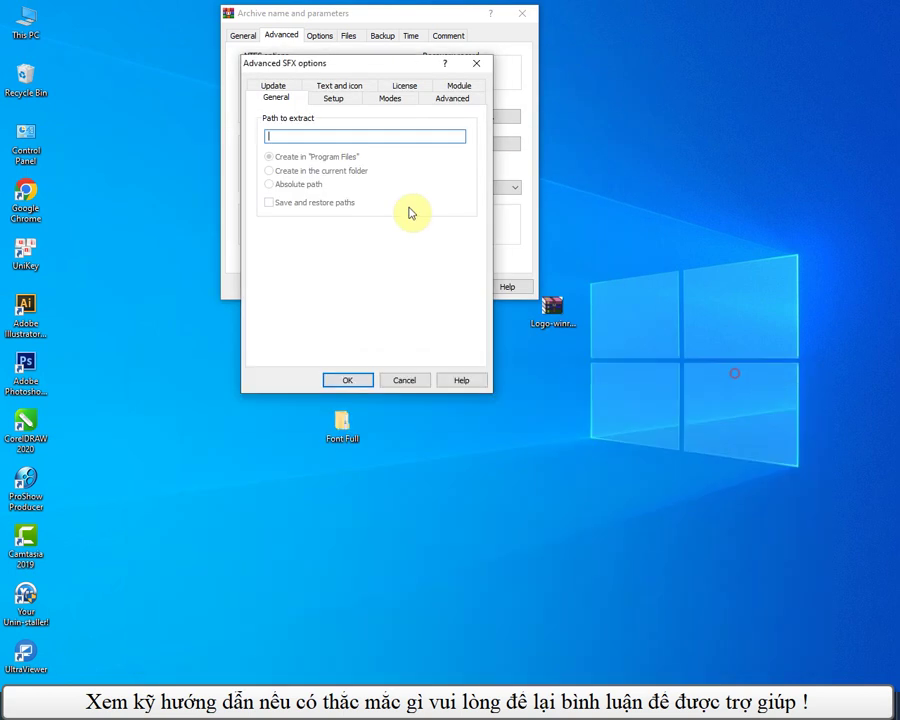
Step: Set the SFX extraction path to C:\Windows\Fonts and open the SFX temporary and silent mode settings
{"action": "key", "text": "ctrl+v"}
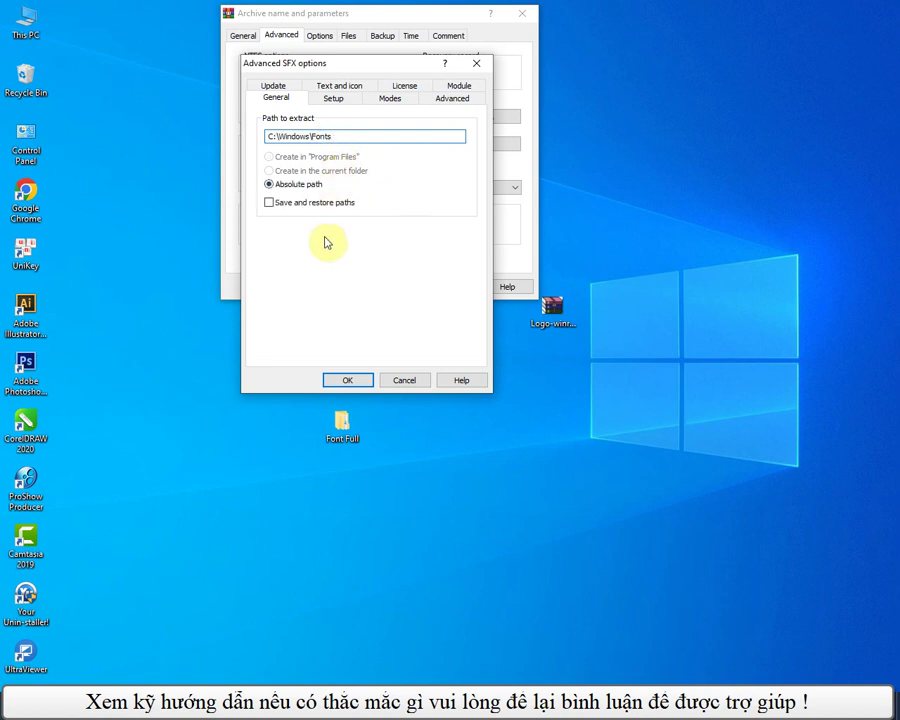
{"action": "left_click", "coordinate": [334, 99]}
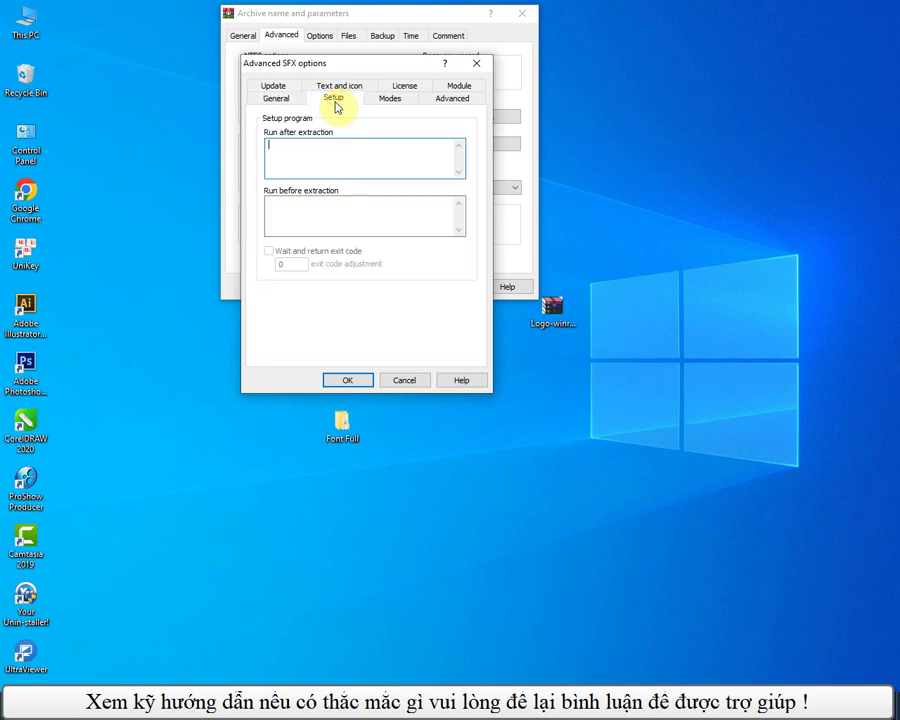
{"action": "left_click", "coordinate": [390, 100]}
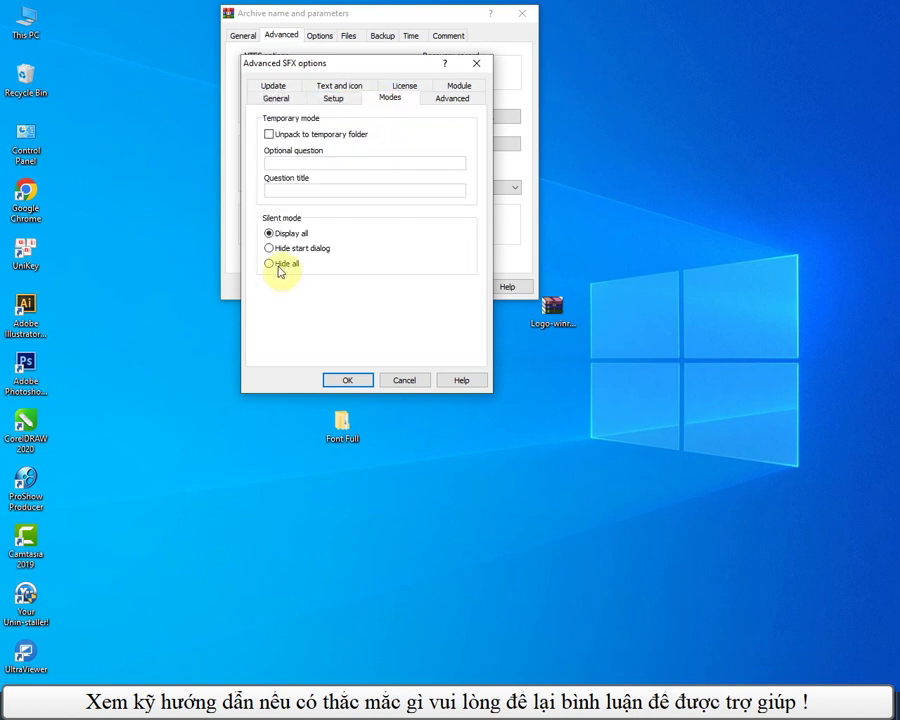
Step: Look through the SFX deletion, shortcut, module and mode settings and open the text and icon settings
{"action": "left_click", "coordinate": [445, 100]}
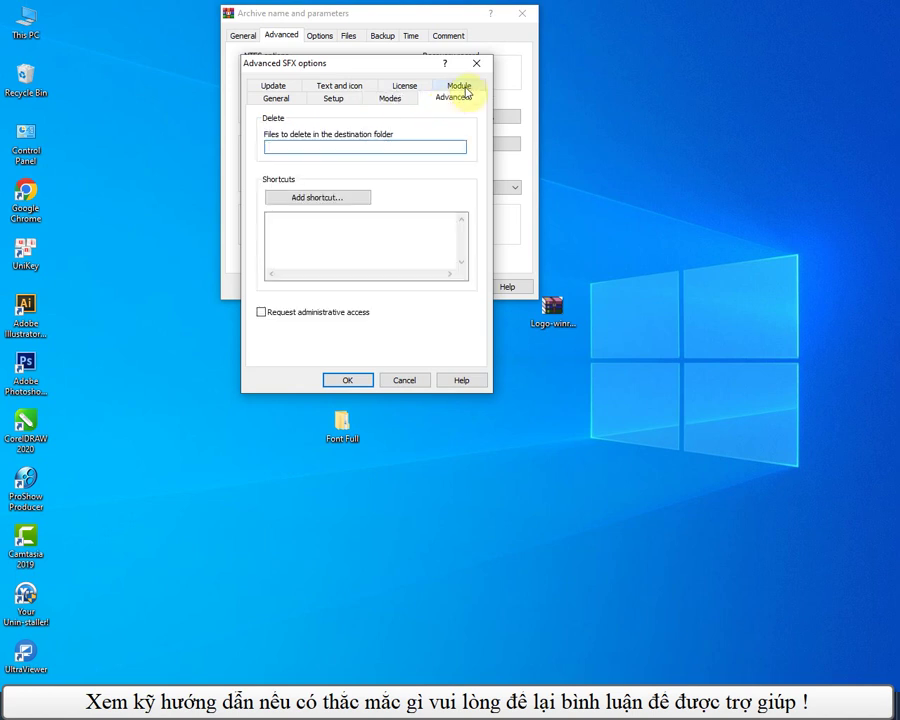
{"action": "left_click", "coordinate": [462, 88]}
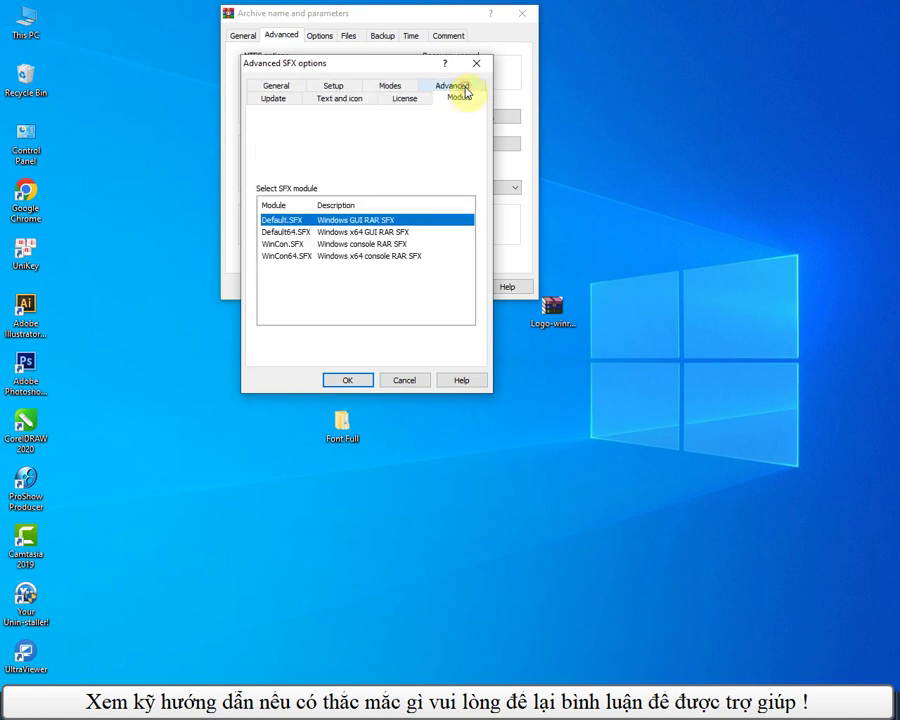
{"action": "left_click", "coordinate": [400, 88]}
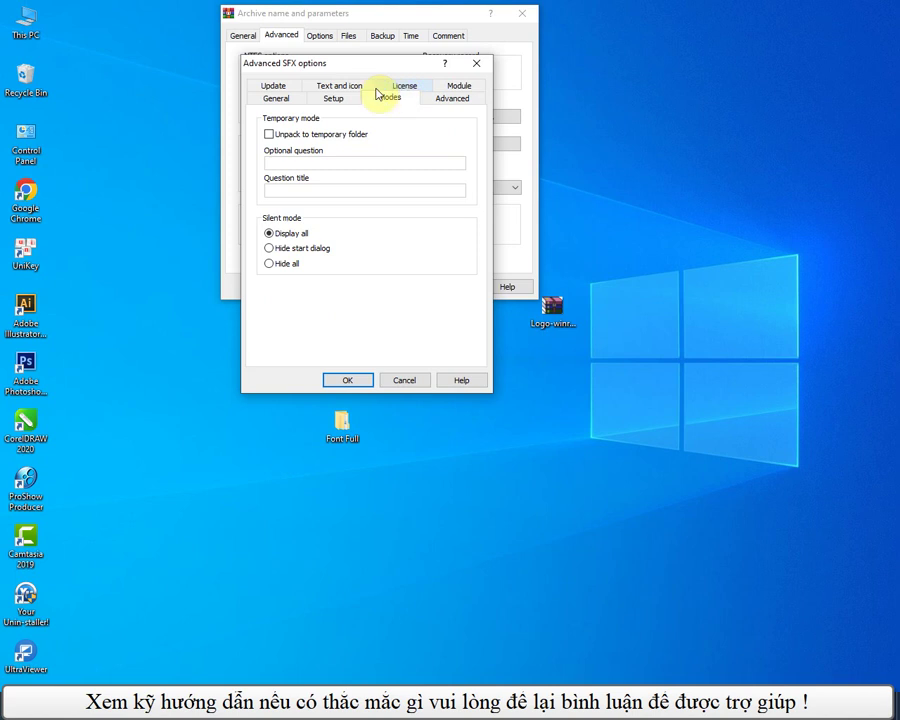
{"action": "left_click", "coordinate": [346, 87]}
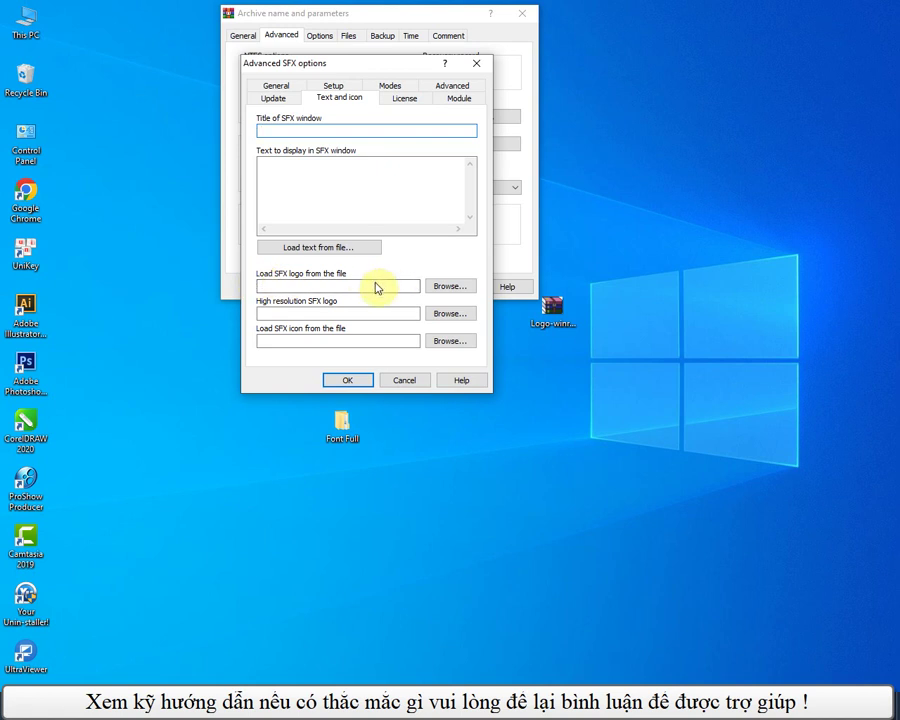
Step: Add the line "tạo logo" at the end of the notes and minimize them
{"action": "key", "text": "alt+Tab"}
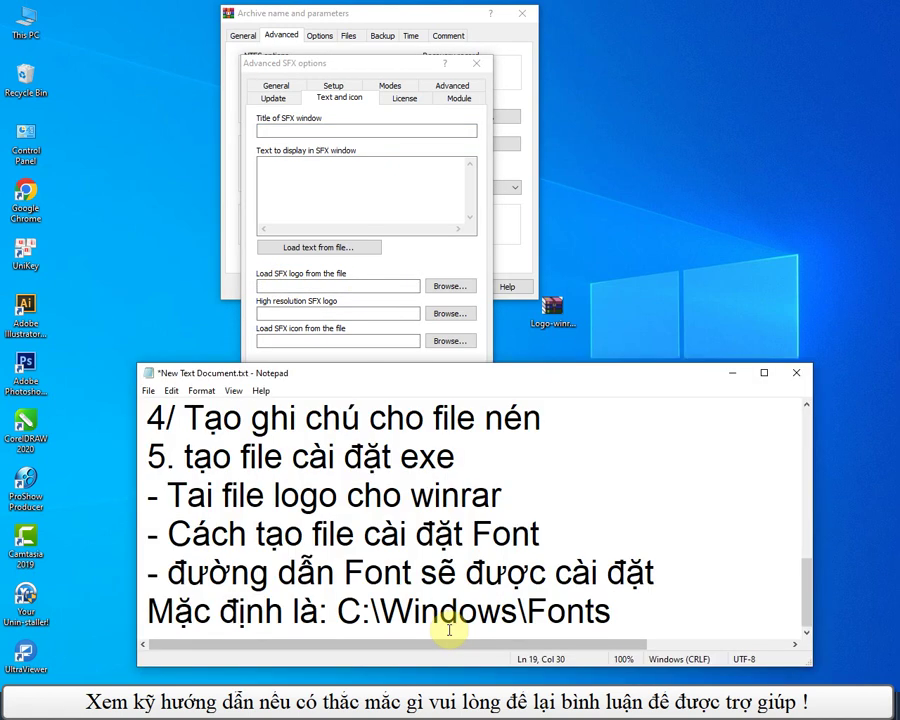
{"action": "key", "text": "Return"}
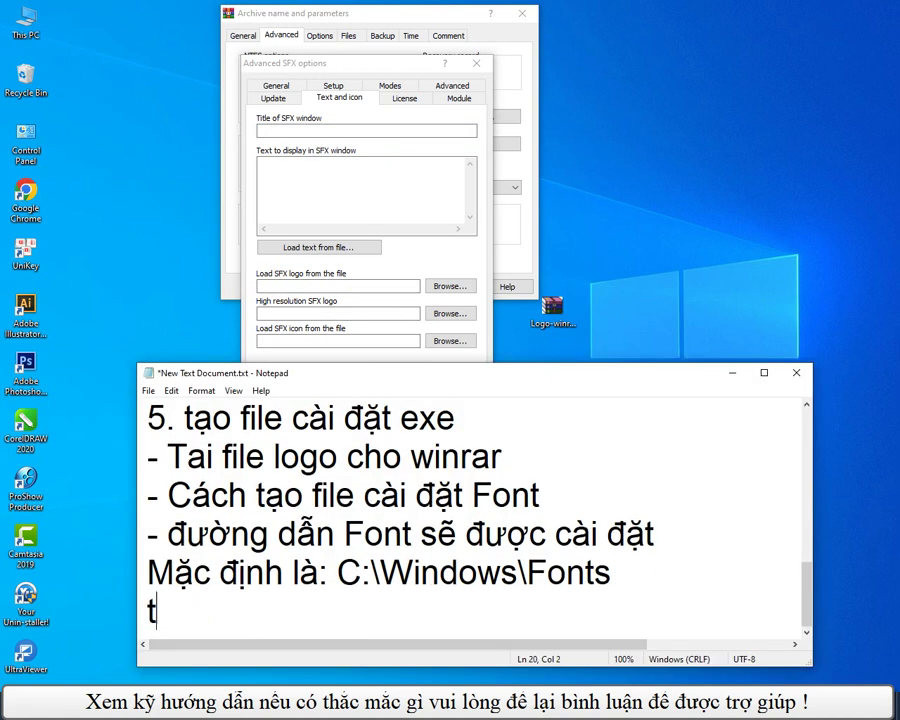
{"action": "type", "text": "tạo logo"}
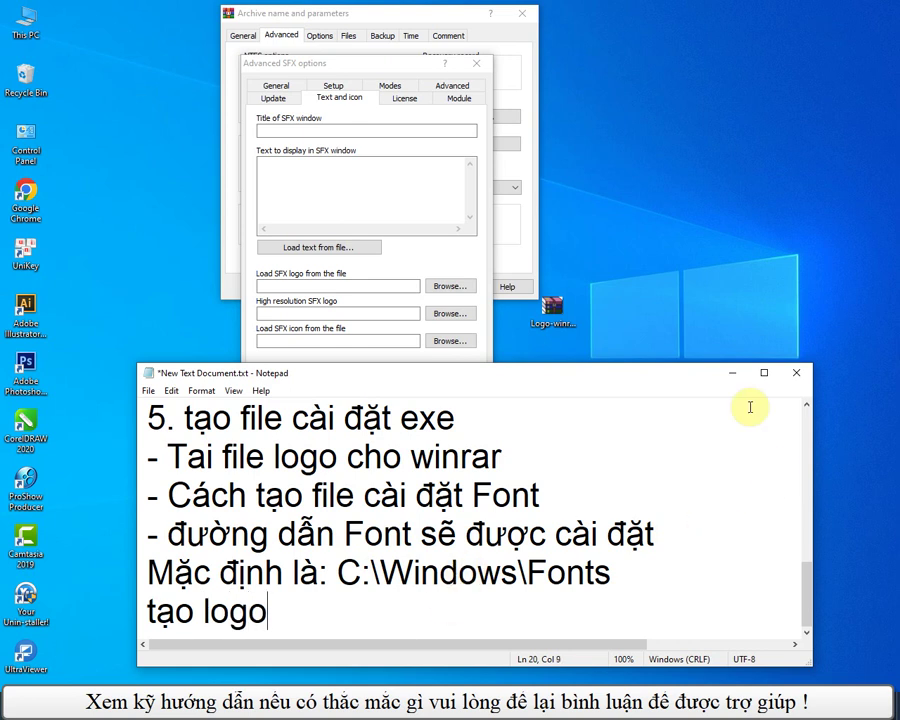
{"action": "left_click", "coordinate": [738, 378]}
Step: Load Logo-winrar.png from the Desktop as the SFX logo
{"action": "left_click", "coordinate": [436, 287]}
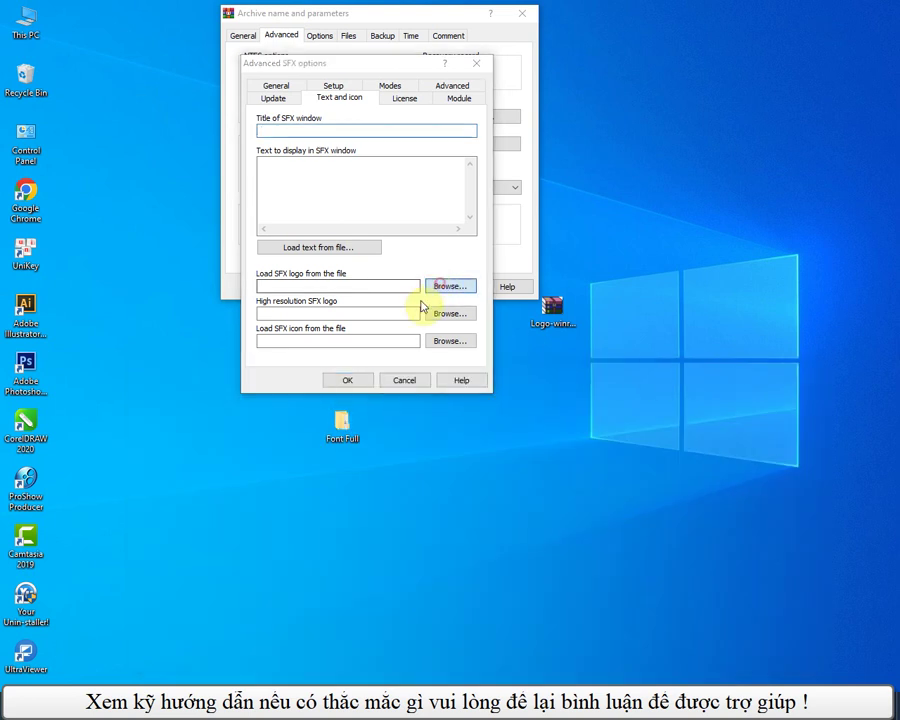
{"action": "left_click", "coordinate": [500, 195]}
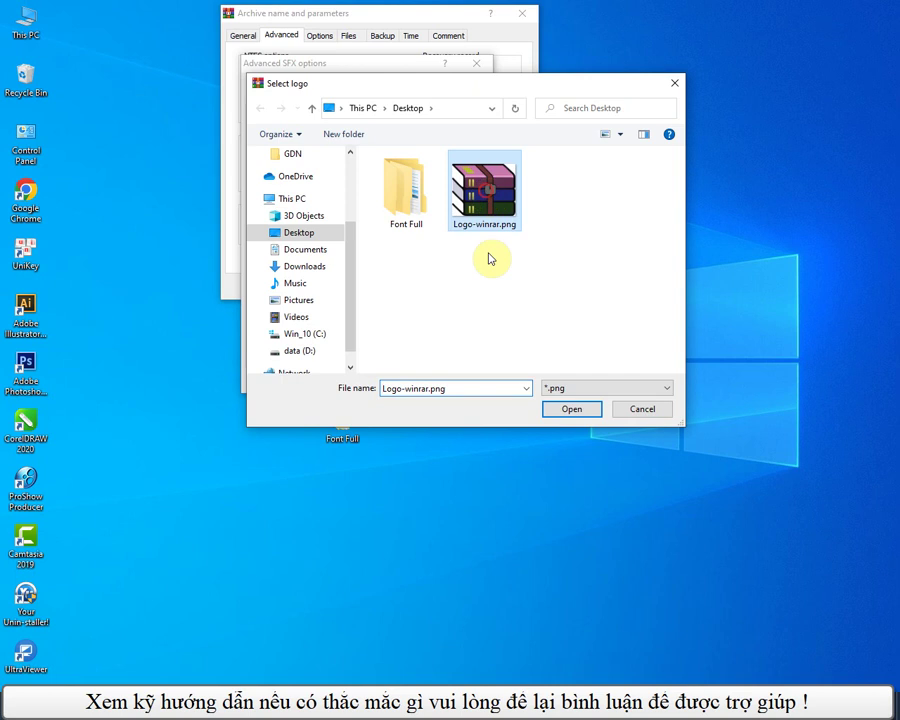
{"action": "left_click", "coordinate": [571, 409]}
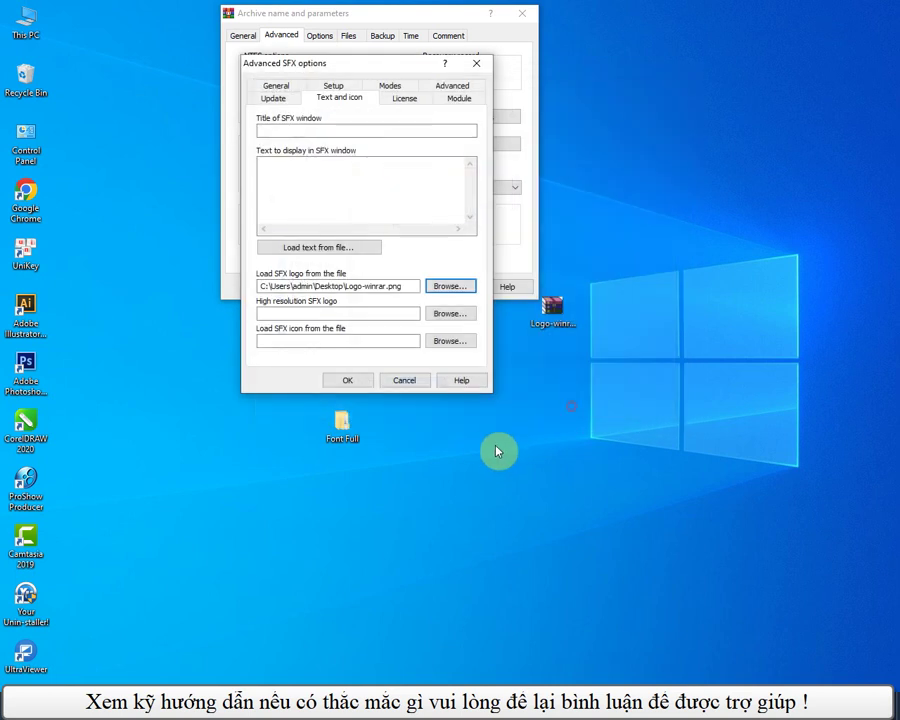
Step: Accept the SFX options, create the Font Full.exe archive and move it beside the Font Full folder in the middle of the desktop
{"action": "left_click", "coordinate": [356, 383]}
{"action": "left_click", "coordinate": [393, 288]}
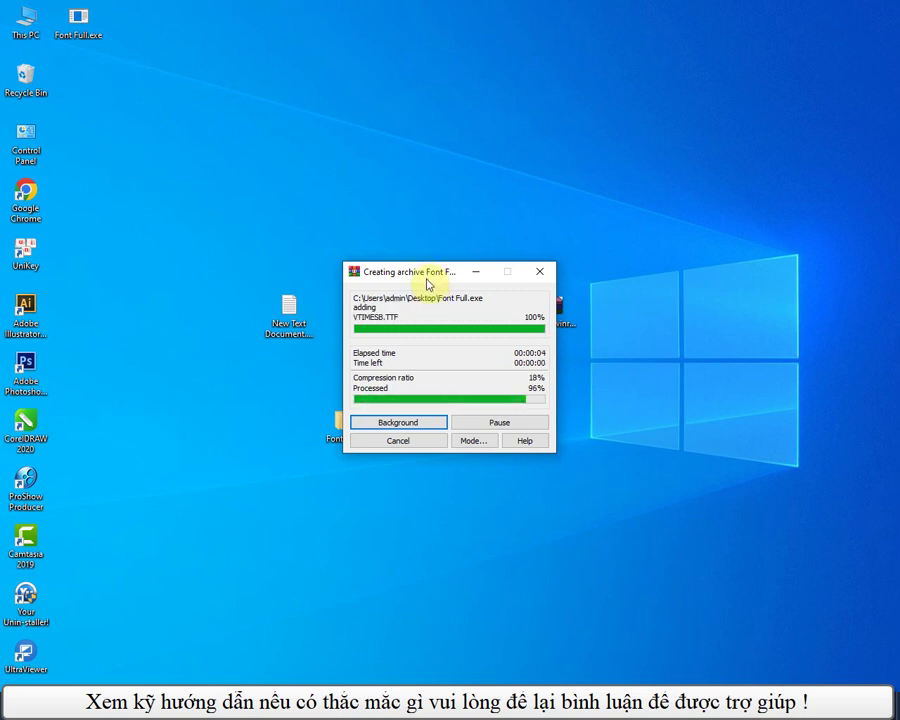
{"action": "left_click_drag", "start_coordinate": [78, 20], "coordinate": [464, 380]}
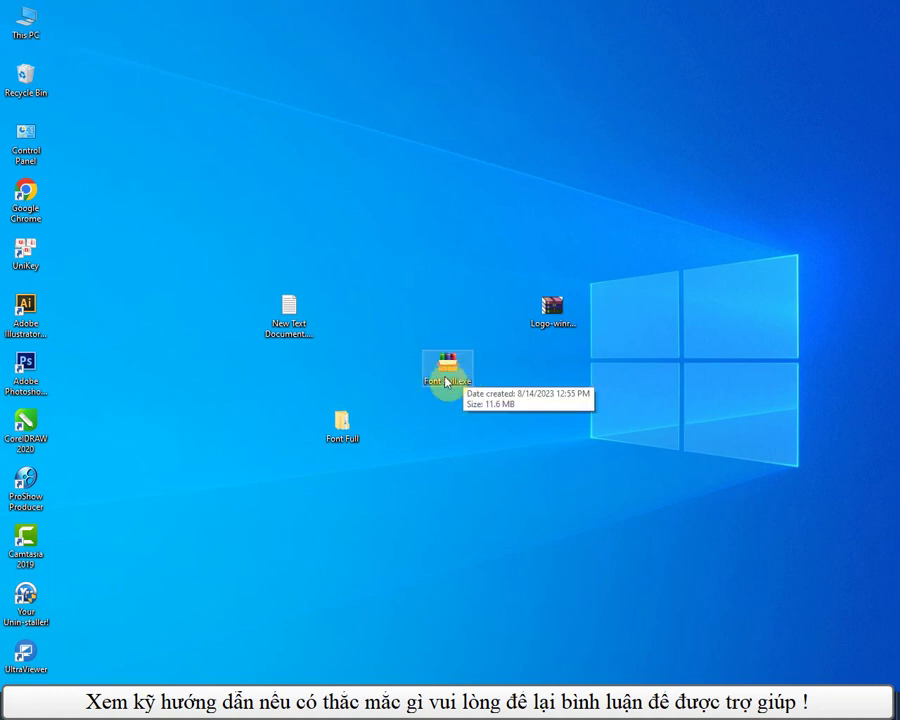
Step: Add the line "- Co đươc file cài đặt Font chữ" at the end of the notes
{"action": "key", "text": "alt+Tab"}
{"action": "key", "text": "Return"}
{"action": "type", "text": "- Co "}
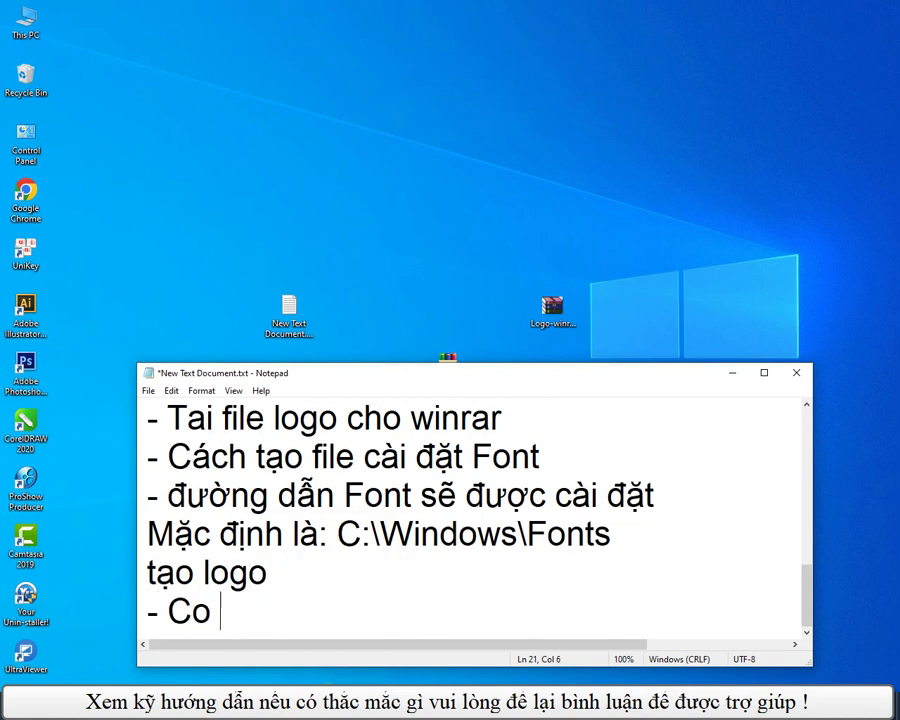
{"action": "type", "text": "duo"}
{"action": "type", "text": "c"}
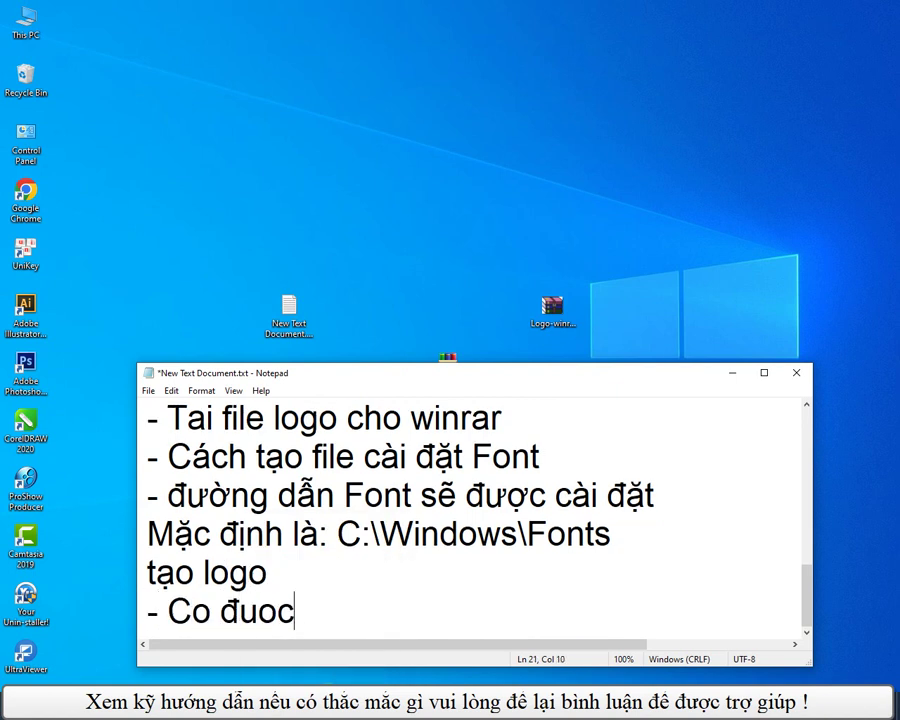
{"action": "type", "text": "wj file cai"}
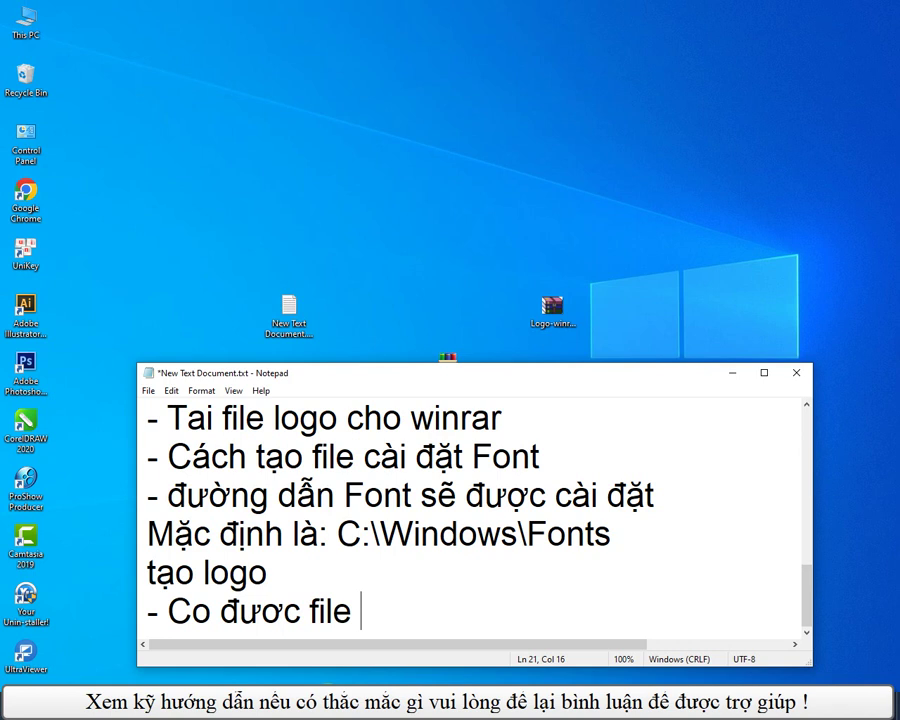
{"action": "type", "text": " ddat"}
{"action": "type", "text": "j Font chu"}
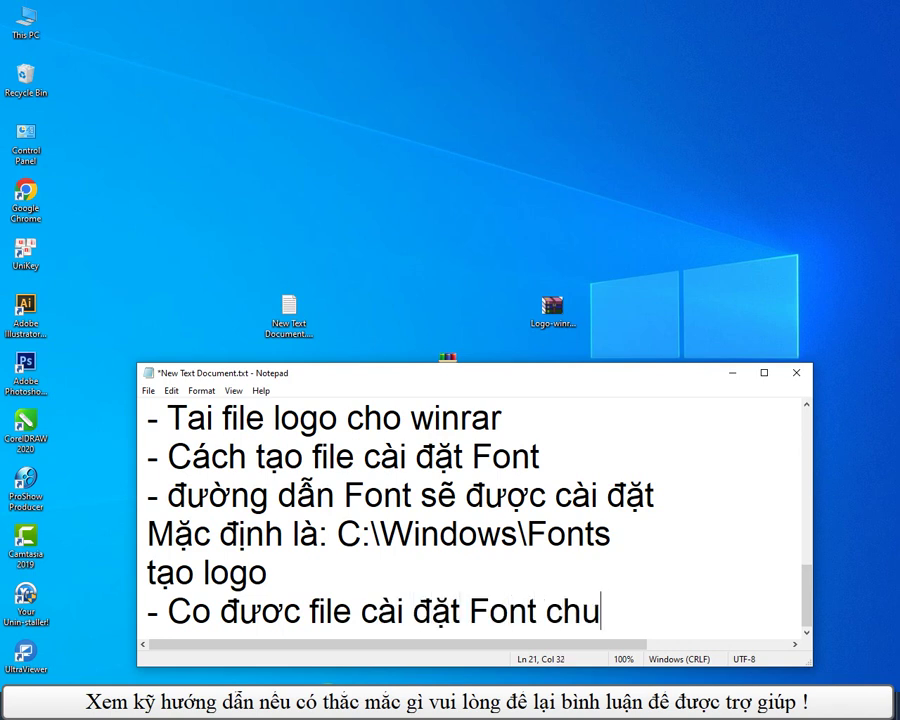
Step: Add the line "giờ mình cài thử nha" below it in the notes and minimize them
{"action": "key", "text": "Return"}
{"action": "type", "text": "giowf minhf cai"}
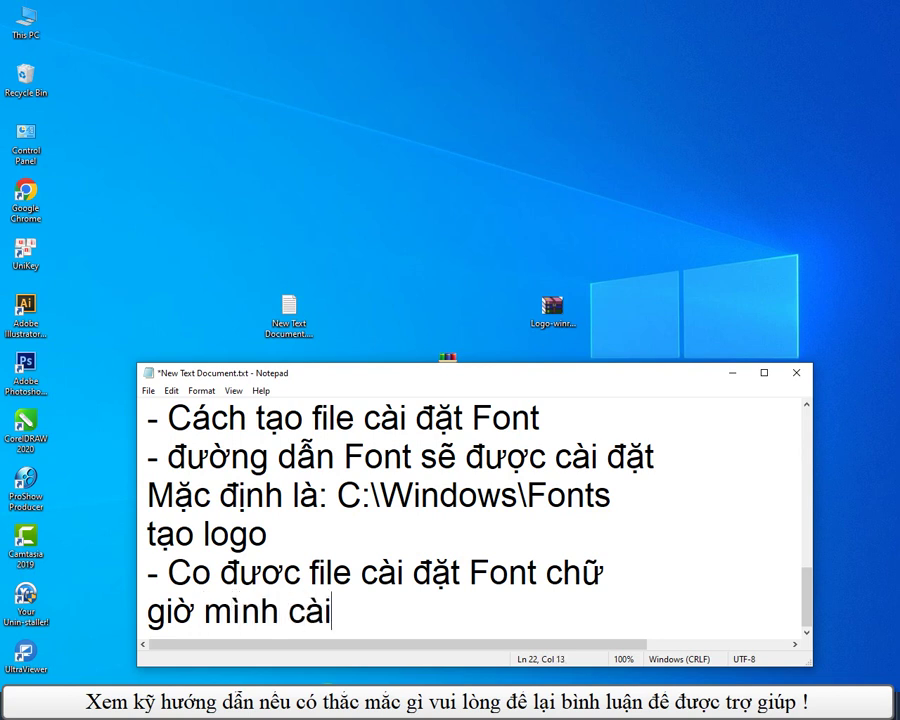
{"action": "type", "text": "f thuwr nha"}
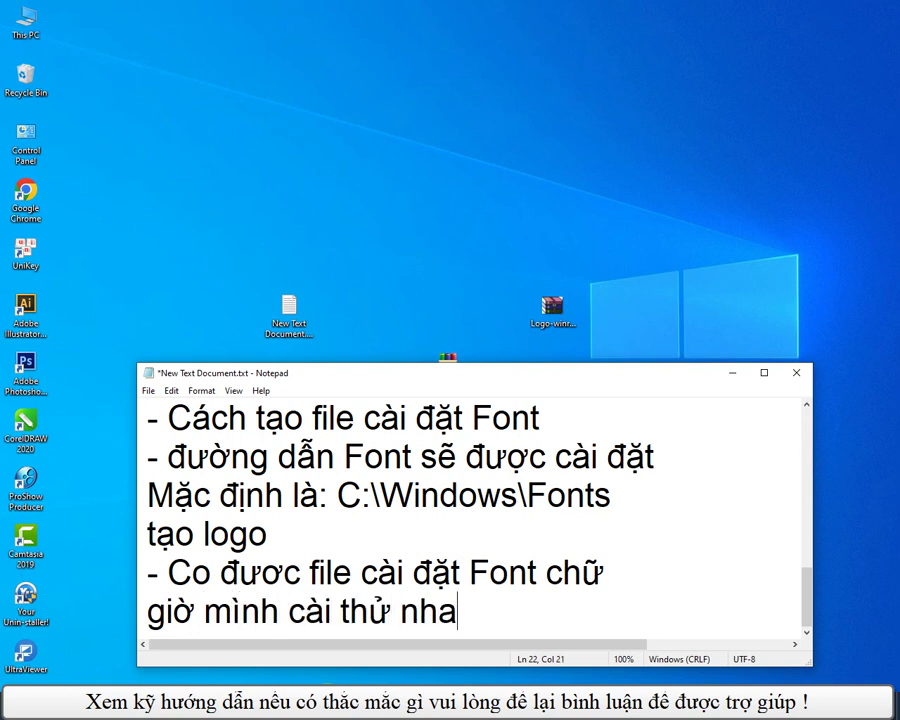
{"action": "left_click", "coordinate": [736, 372]}
Step: Run Font Full.exe from the desktop and extract its contents to C:\Windows\Fonts
{"action": "double_click", "coordinate": [452, 372]}
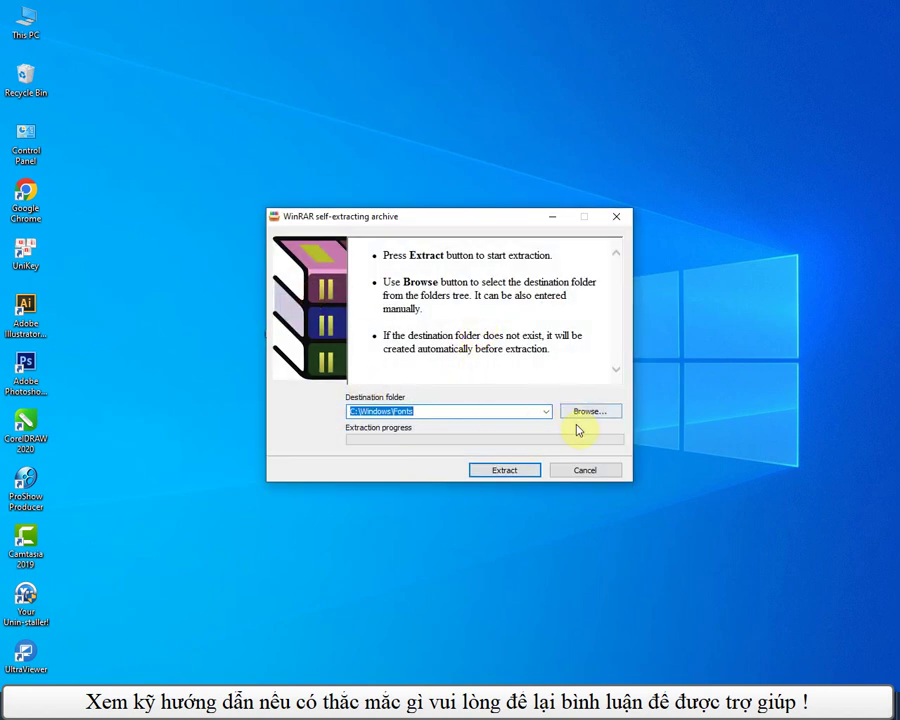
{"action": "left_click", "coordinate": [505, 470]}
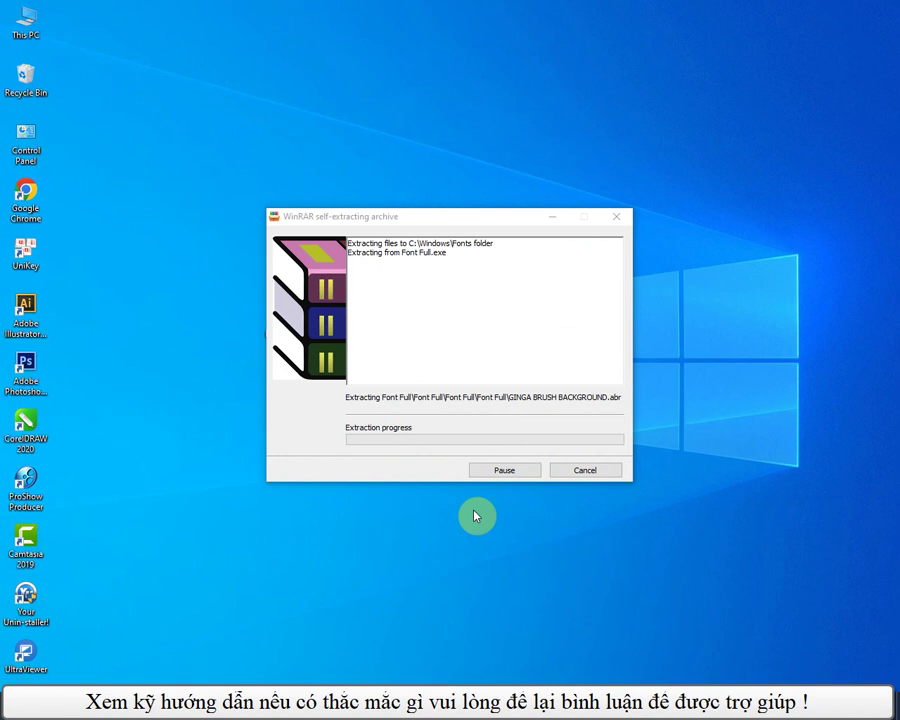
{"action": "left_click", "coordinate": [499, 474]}
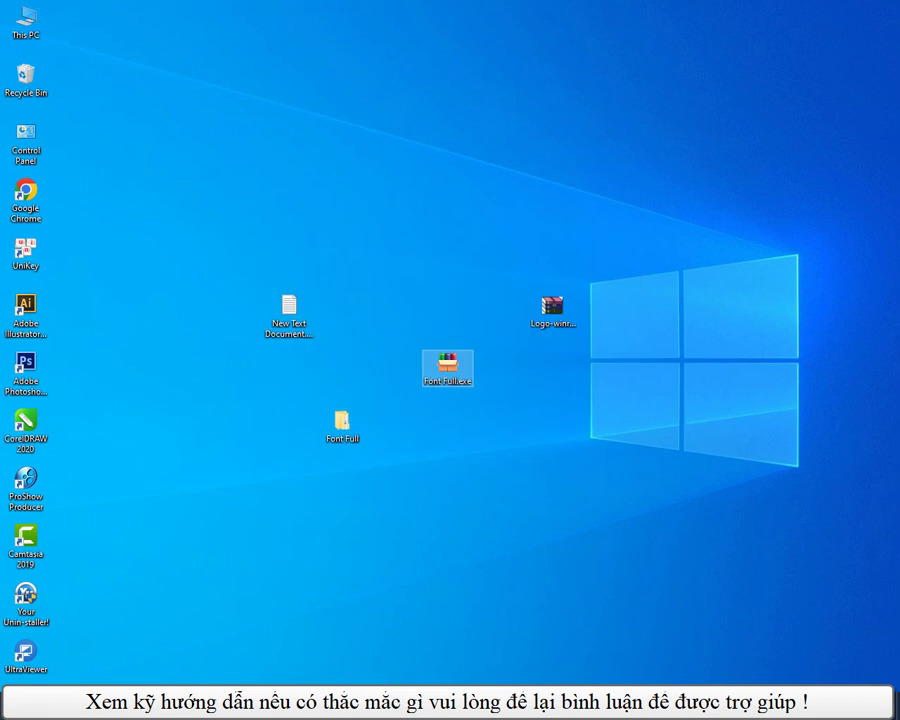
Step: Add a blank line and the closing line "Chúc các bạn thành công !" at the end of the notes
{"action": "key", "text": "alt+Tab"}
{"action": "key", "text": "Return"}
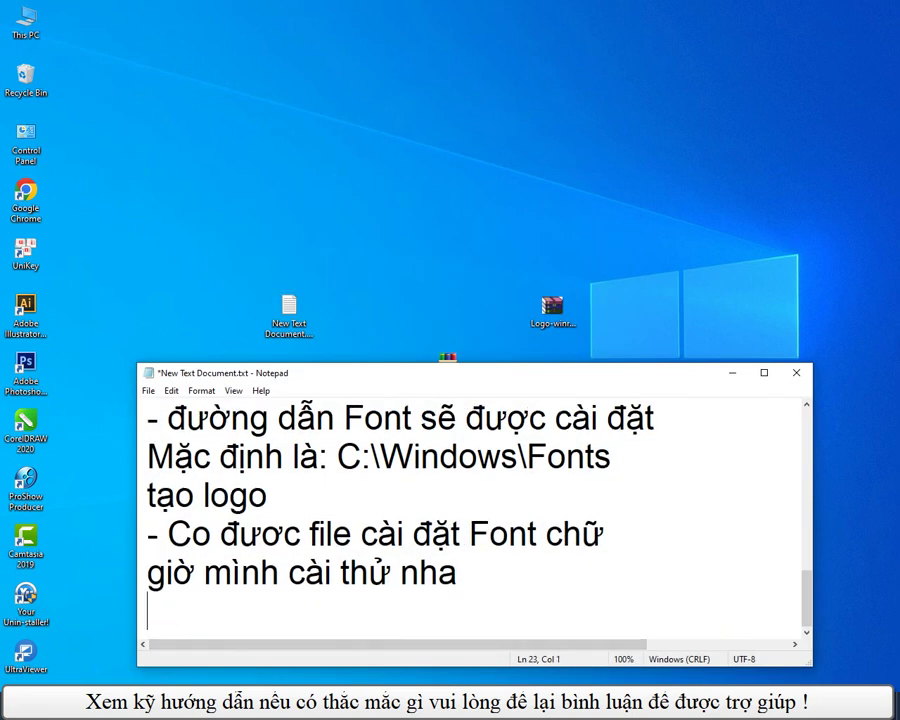
{"action": "key", "text": "Return"}
{"action": "type", "text": "Chúc các b"}
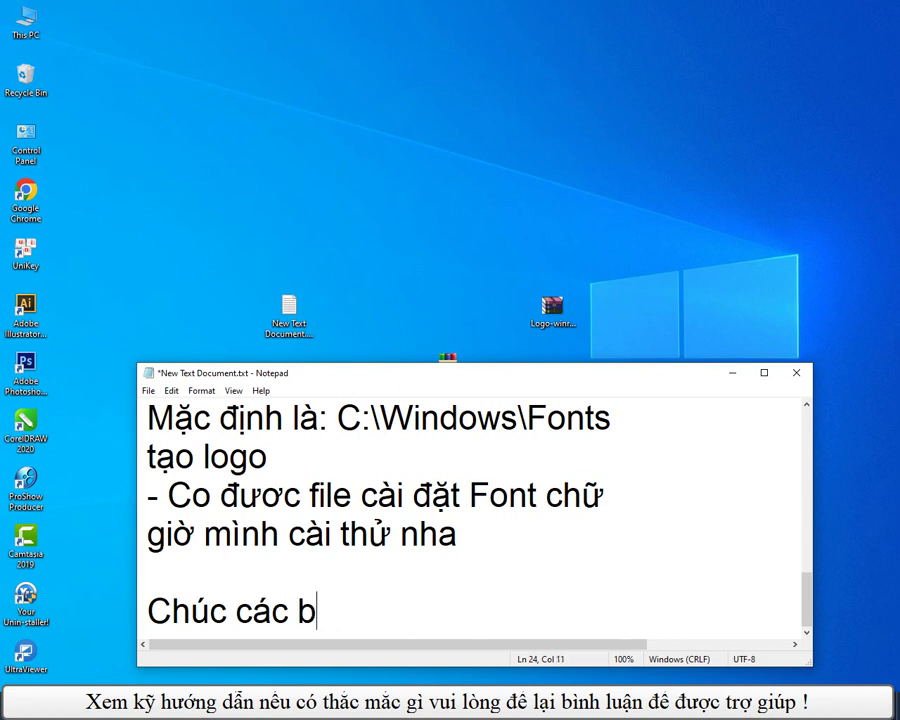
{"action": "type", "text": "ạn thành c"}
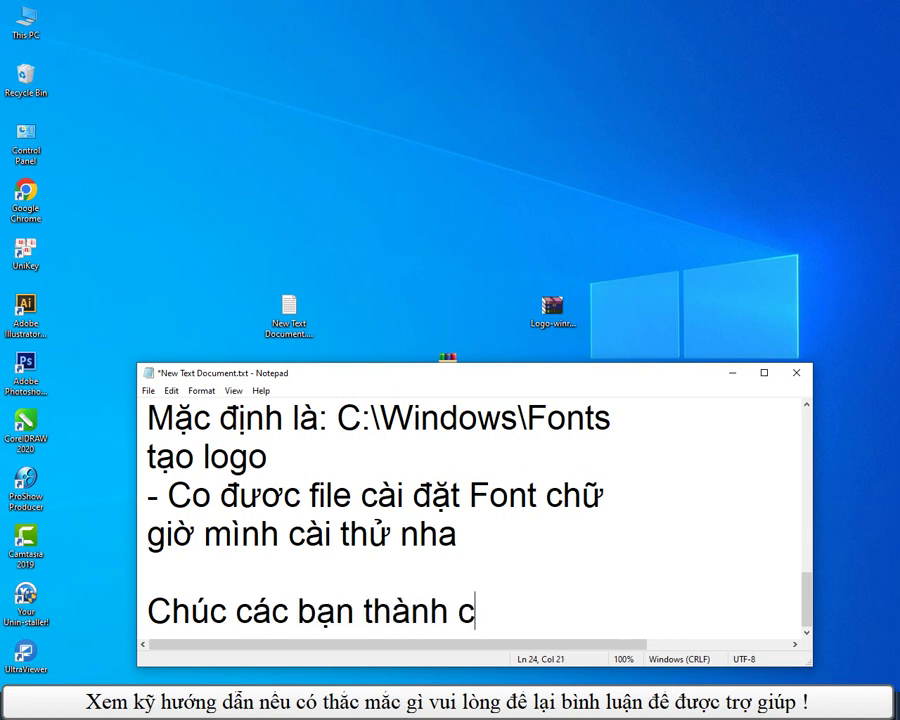
{"action": "type", "text": "ong"}
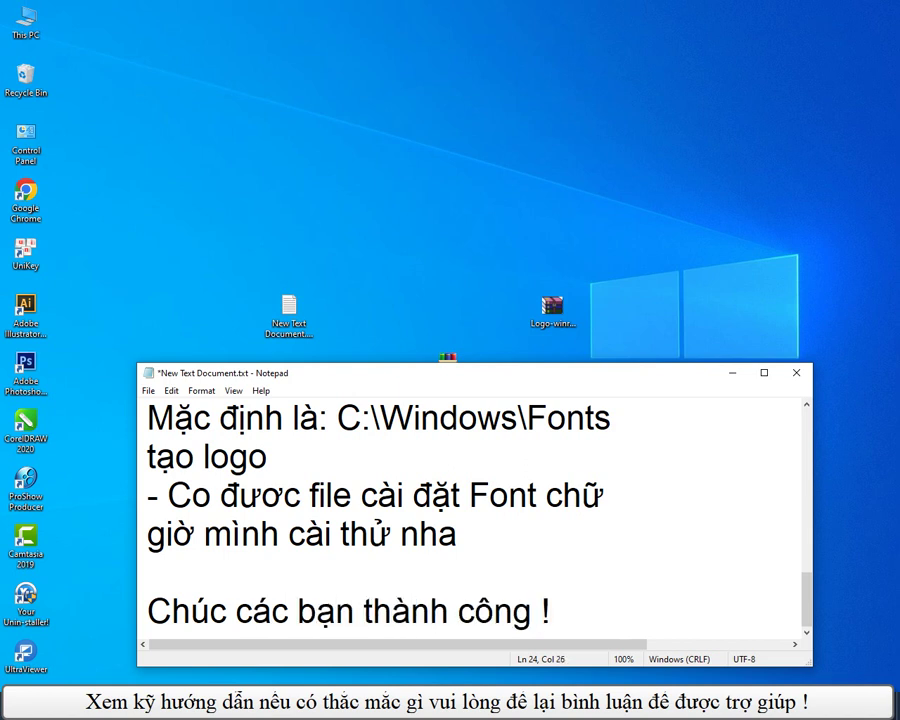